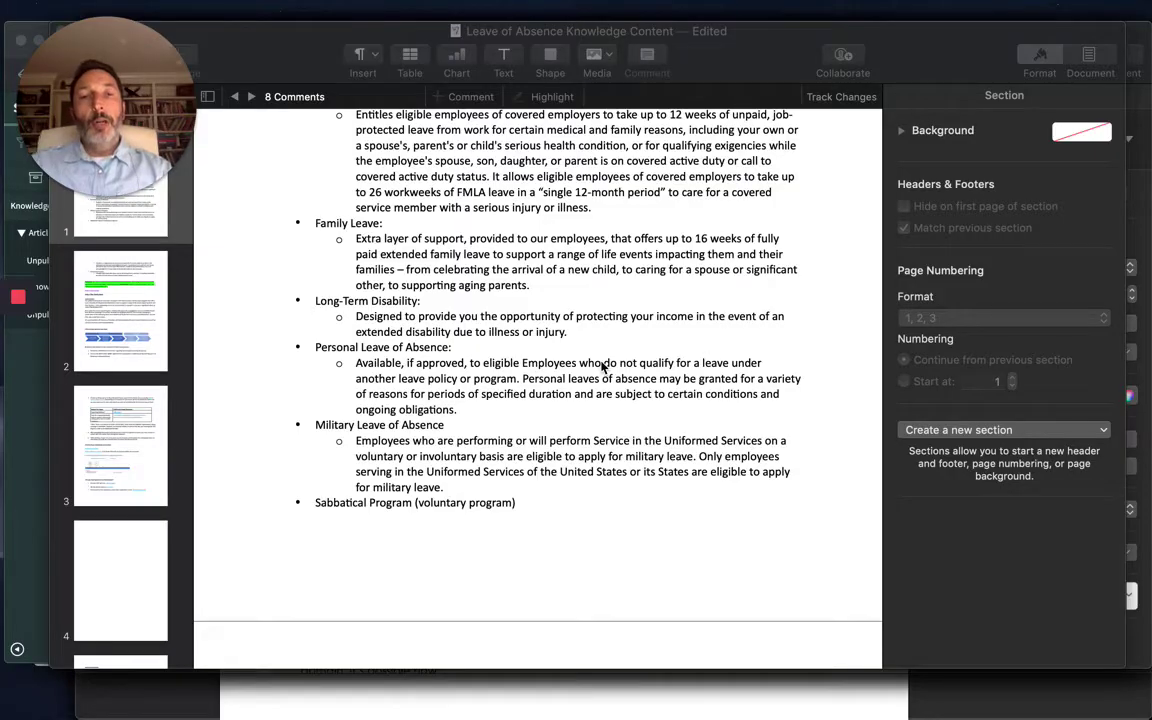
# Copy the leave options text from the "We offer a variety" introduction through the end of the Bereavement Leave description
pyautogui.scroll(10, 602, 368)
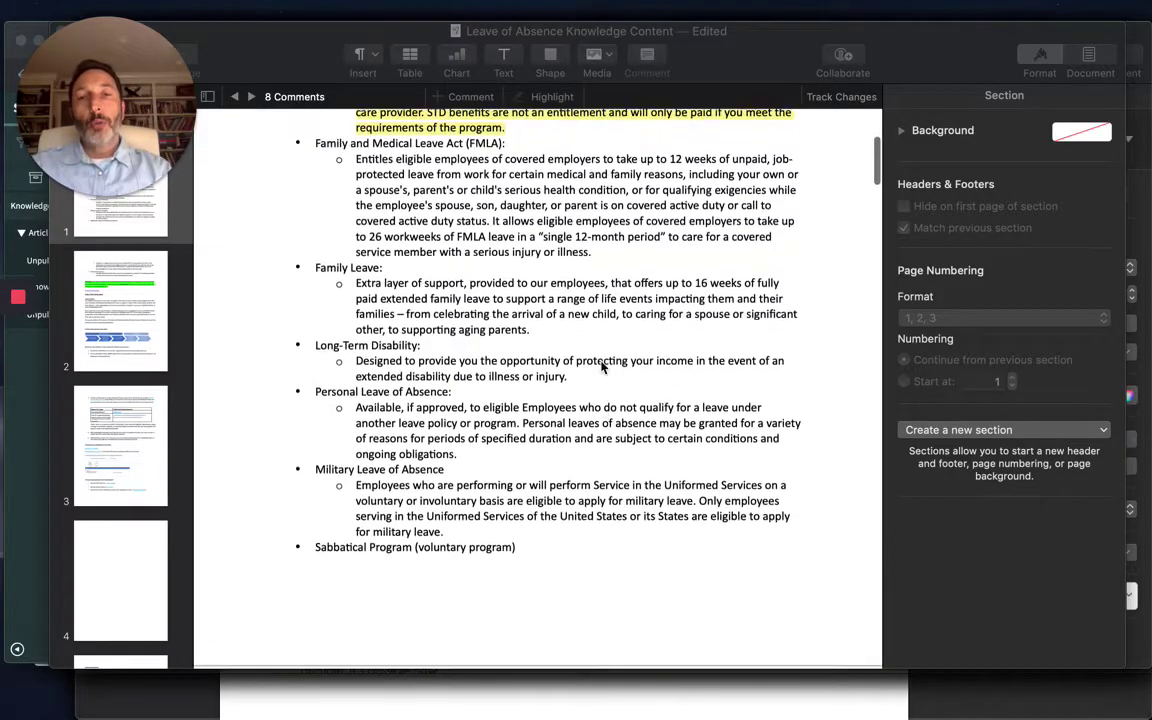
pyautogui.click(602, 368)
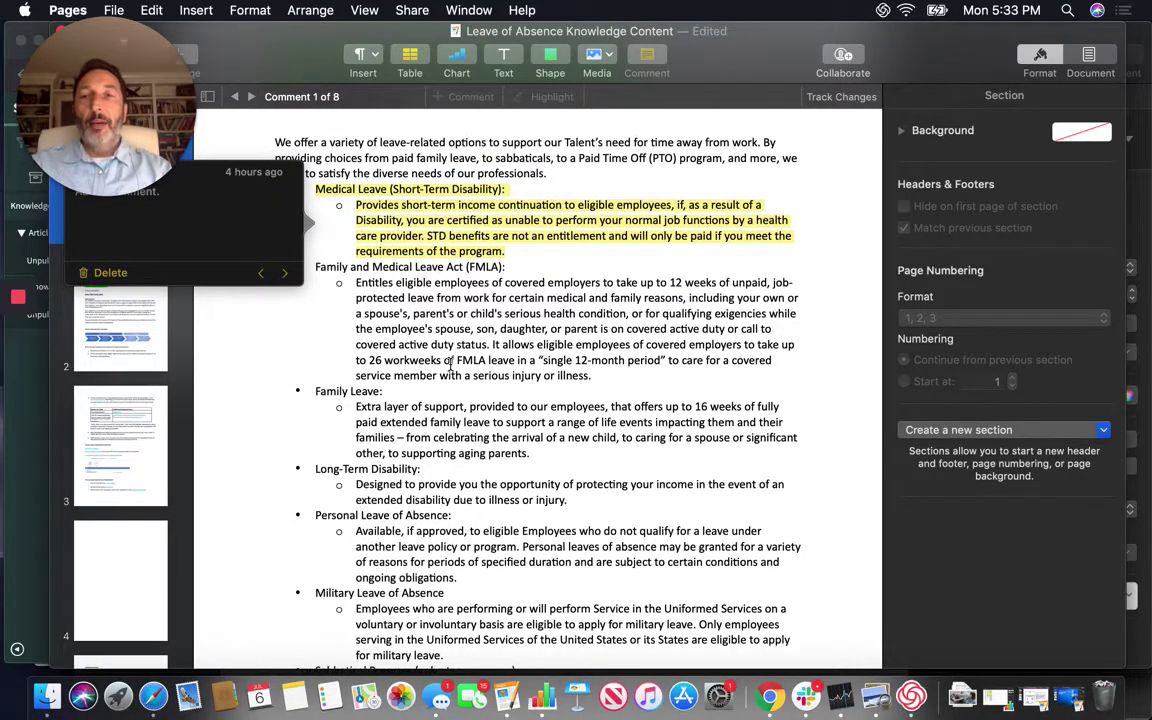
pyautogui.scroll(-9, 450, 366)
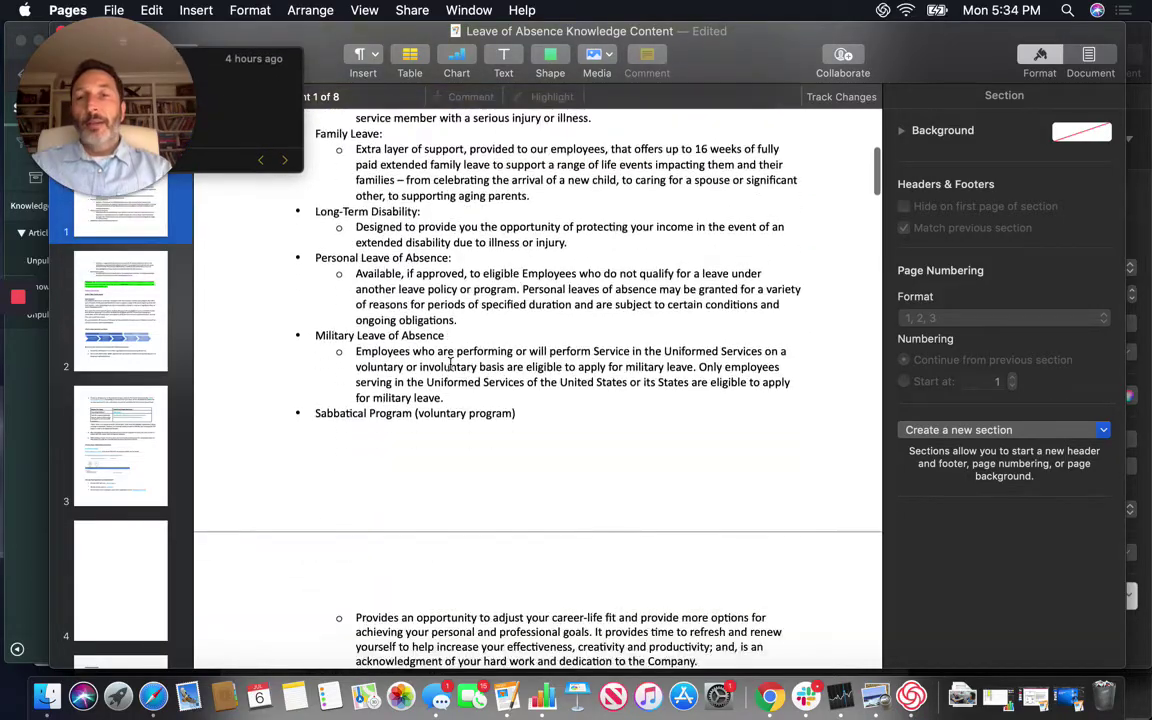
pyautogui.scroll(7, 450, 366)
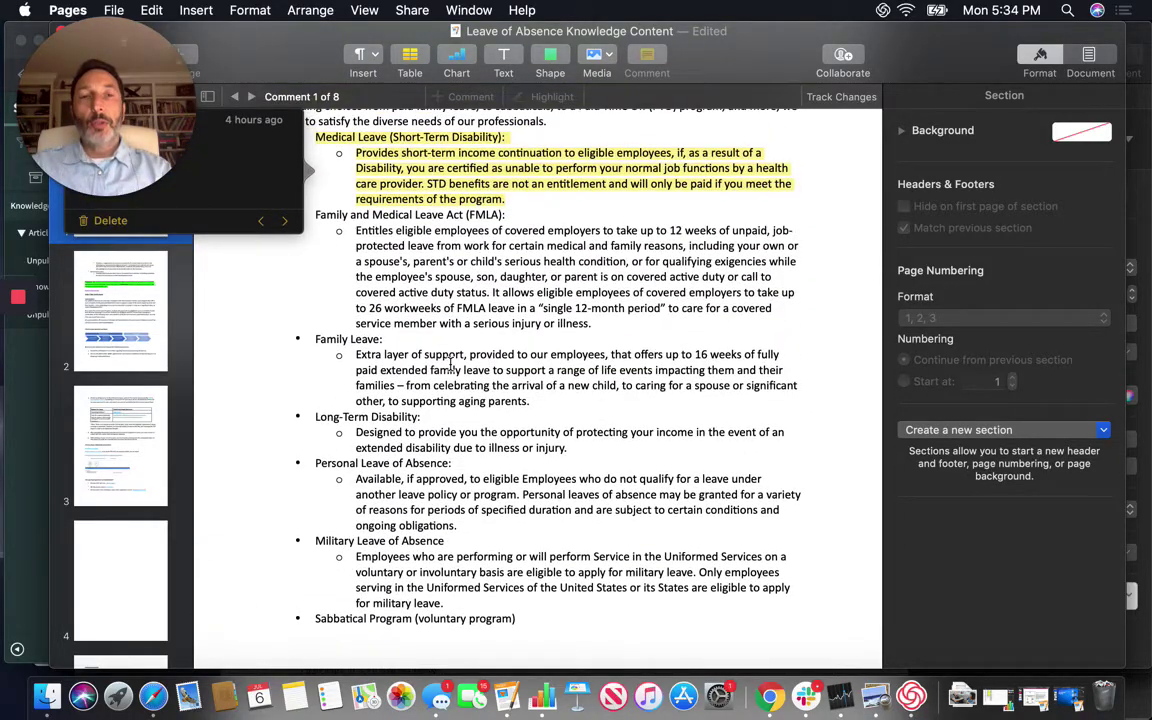
pyautogui.scroll(7, 452, 366)
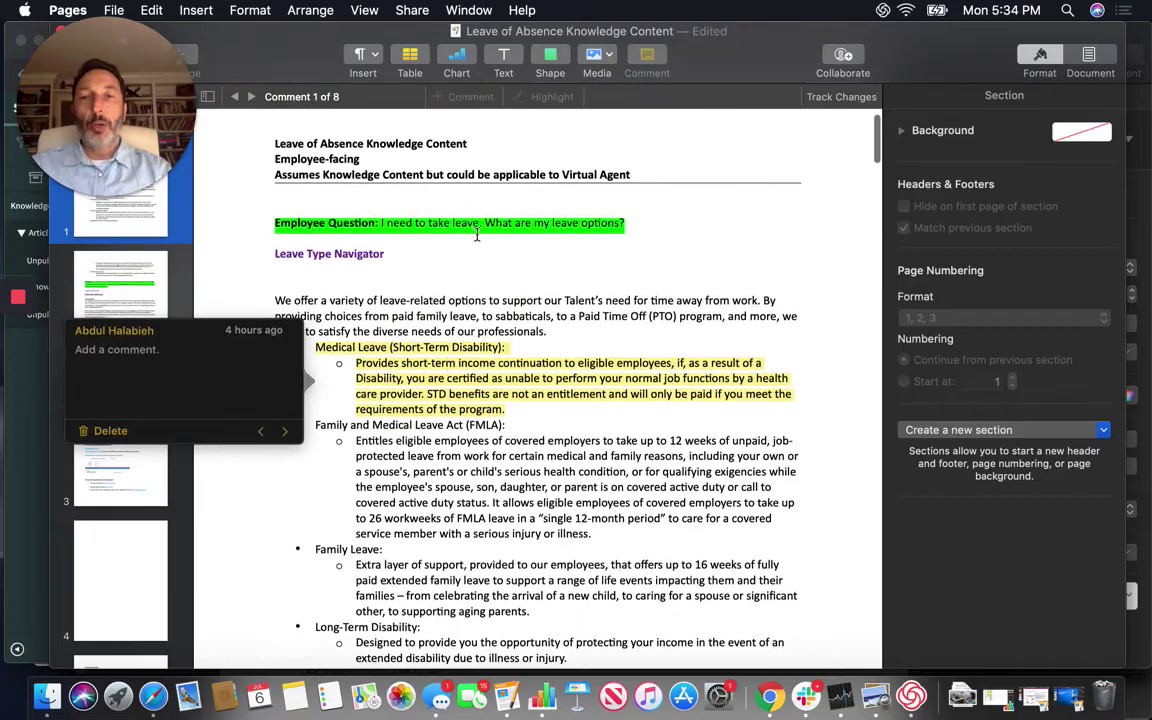
pyautogui.click(289, 296)
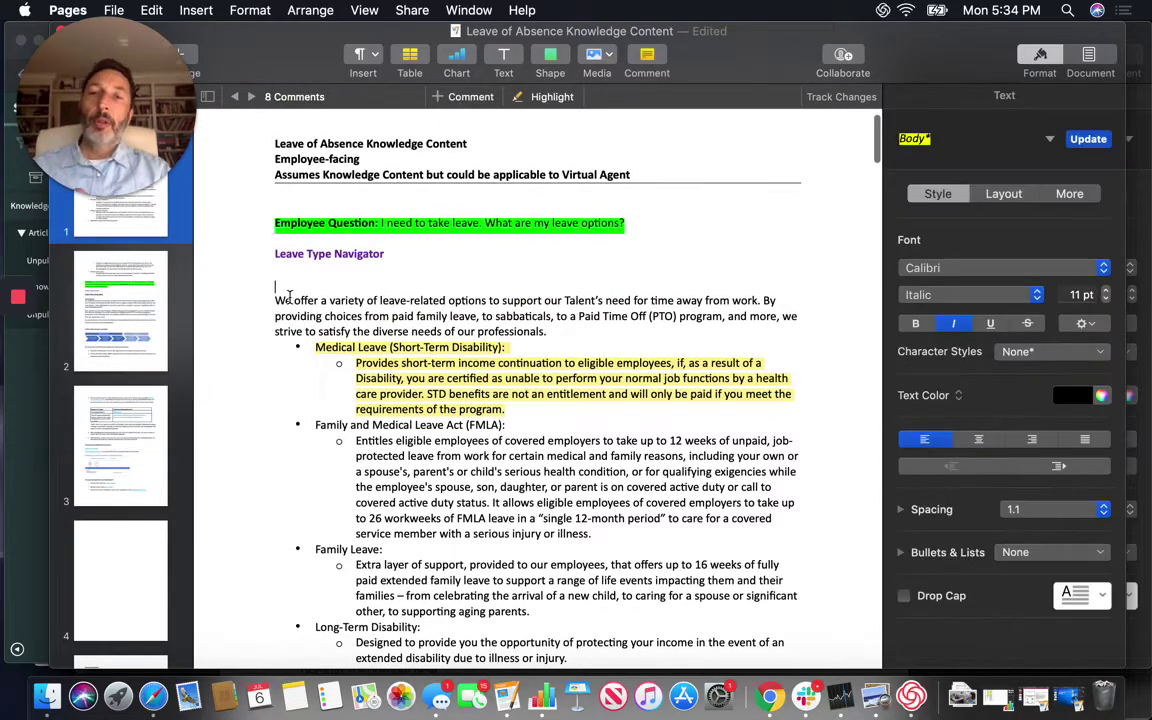
pyautogui.click(278, 293)
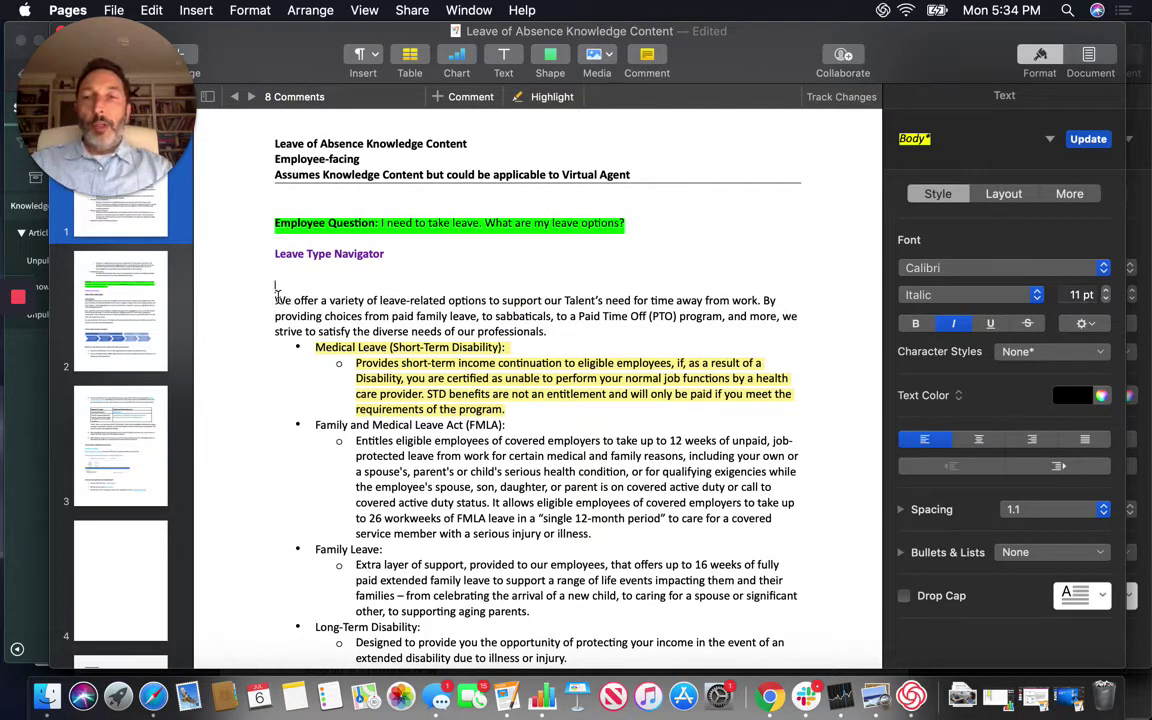
pyautogui.moveTo(275, 302); pyautogui.dragTo(460, 424)
pyautogui.moveTo(456, 347); pyautogui.dragTo(631, 378)
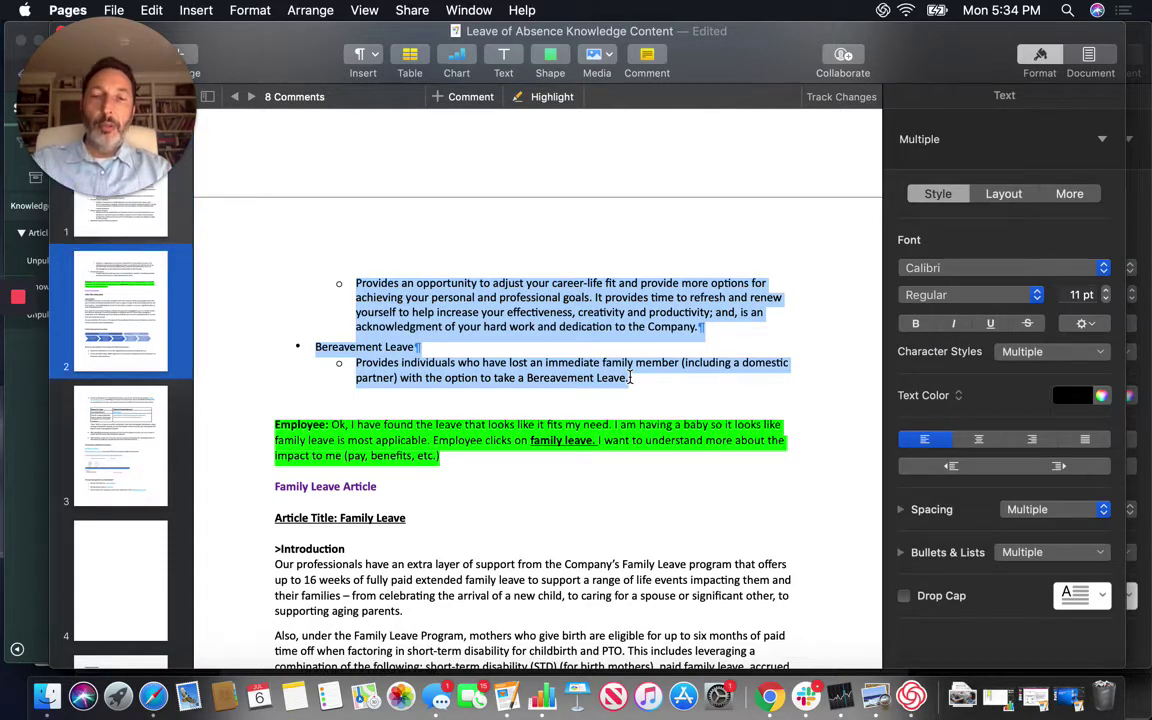
pyautogui.scroll(10, 631, 378)
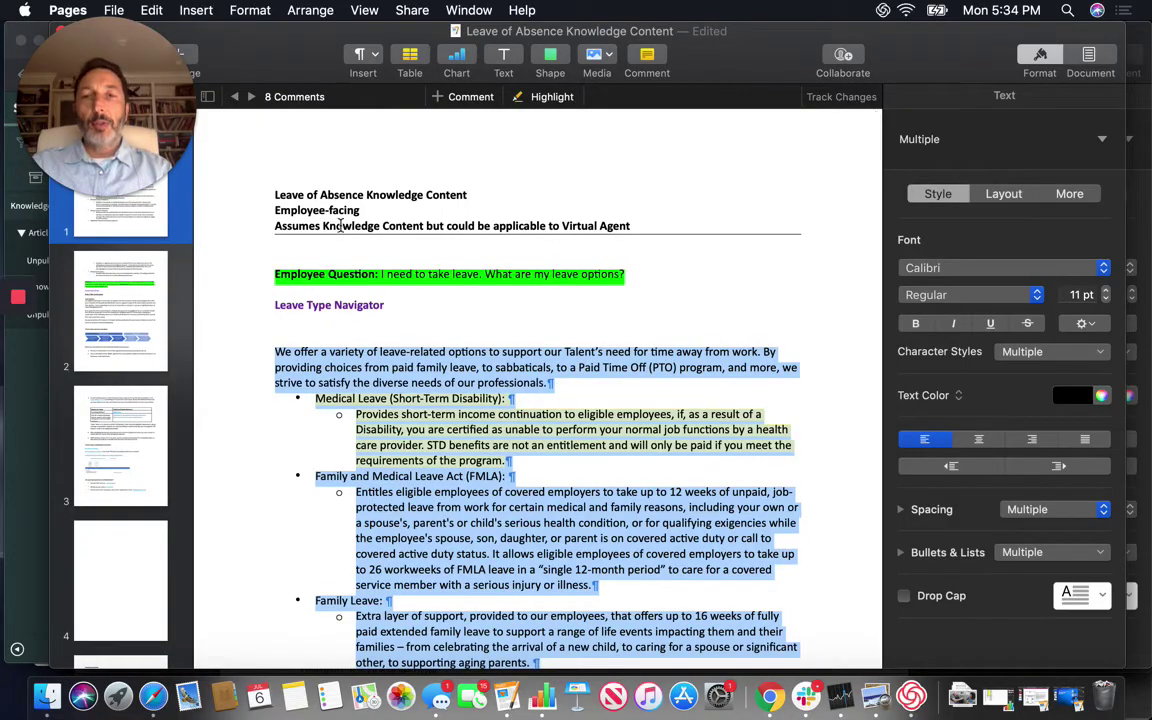
pyautogui.scroll(-4, 540, 500)
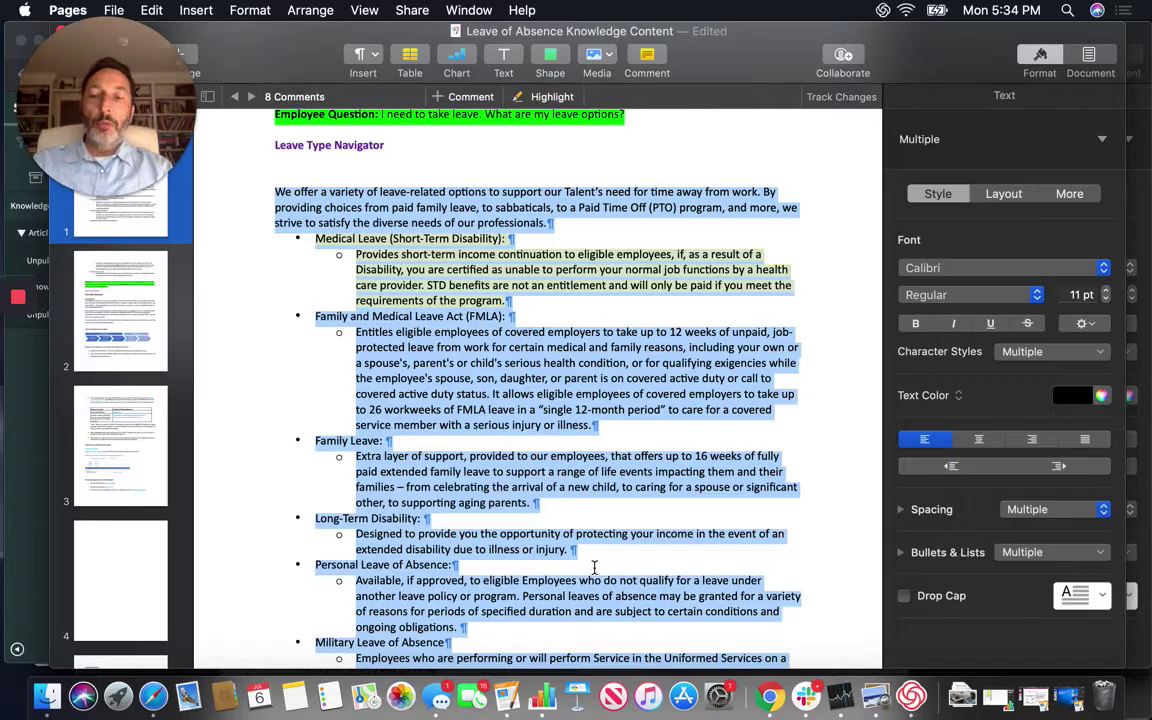
# Switch to Chrome and open the Leave of Absence Policy article body in Amaze Builder
pyautogui.press('super+Tab')
pyautogui.press('super+Tab')
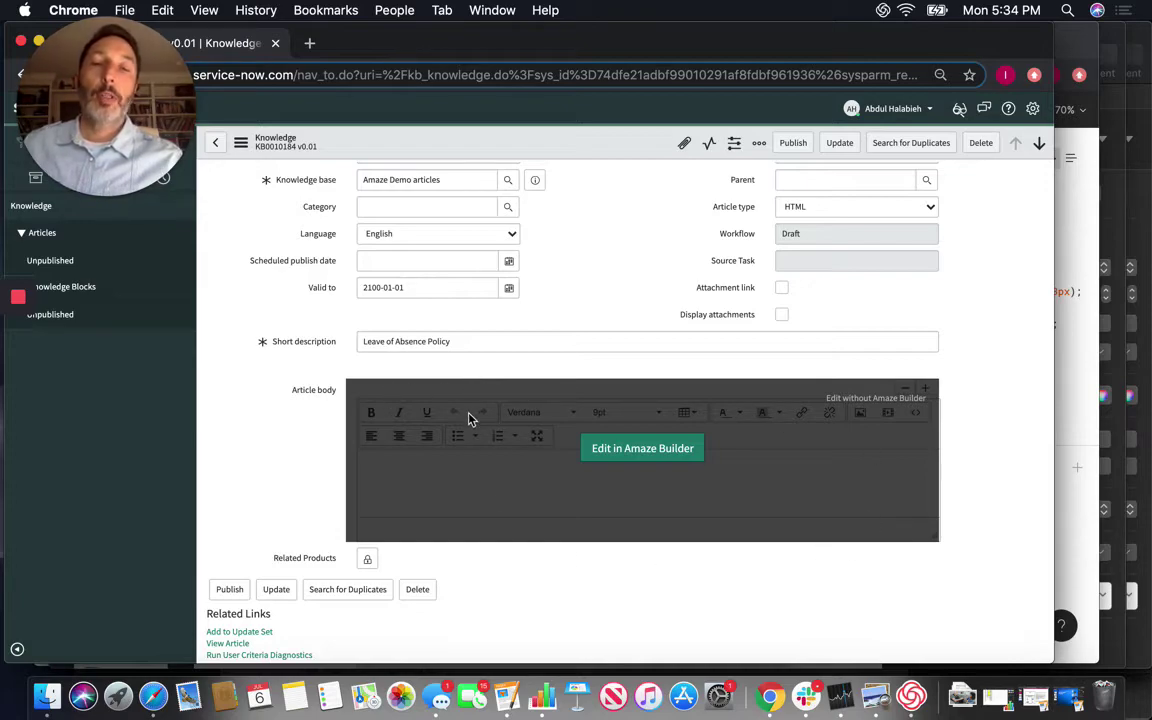
pyautogui.click(660, 458)
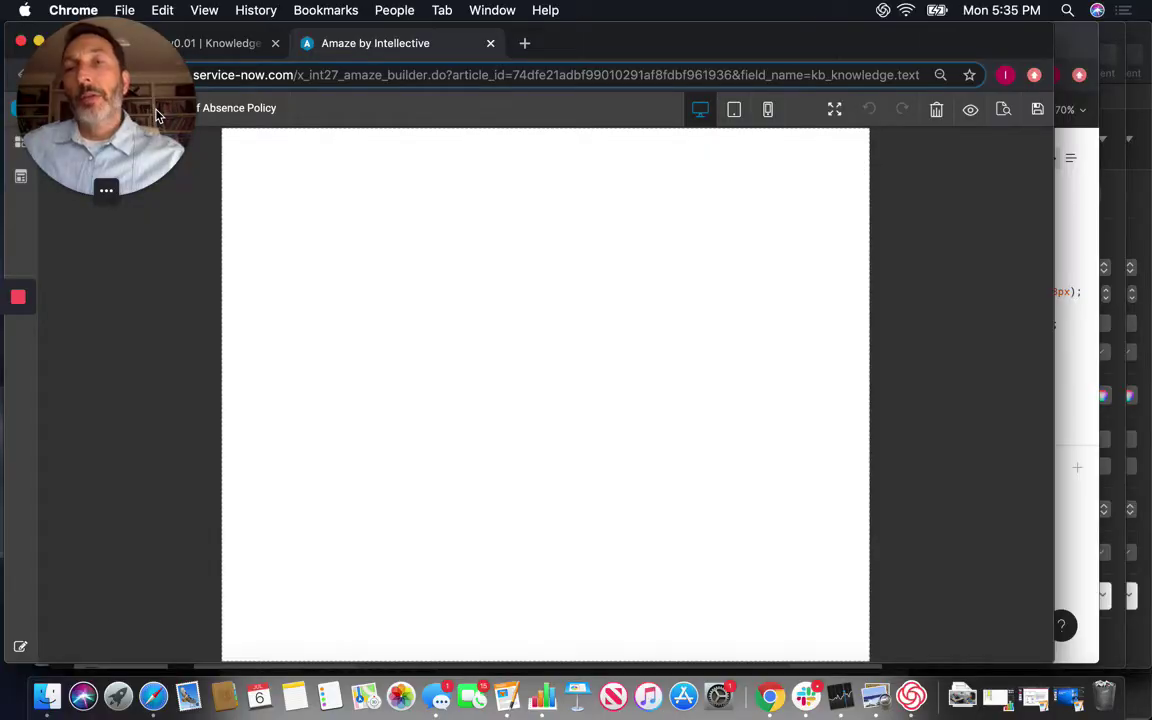
pyautogui.moveTo(176, 303); pyautogui.dragTo(248, 617)
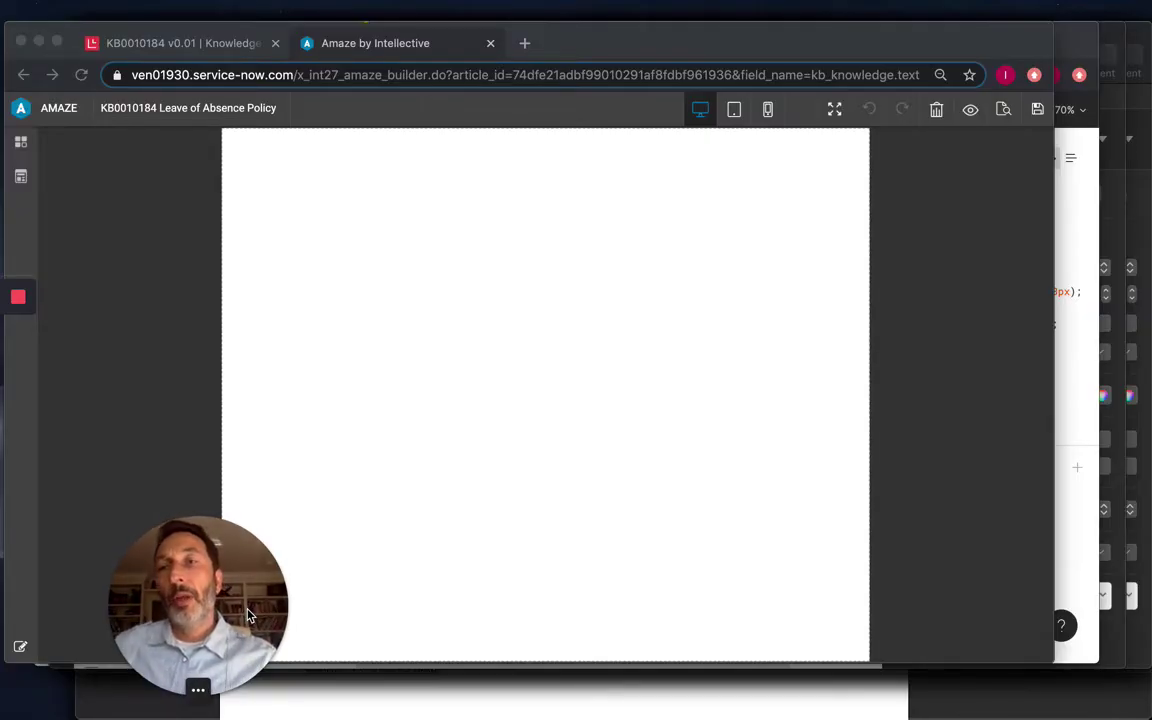
# Look through the builder's component categories and its template gallery
pyautogui.click(22, 144)
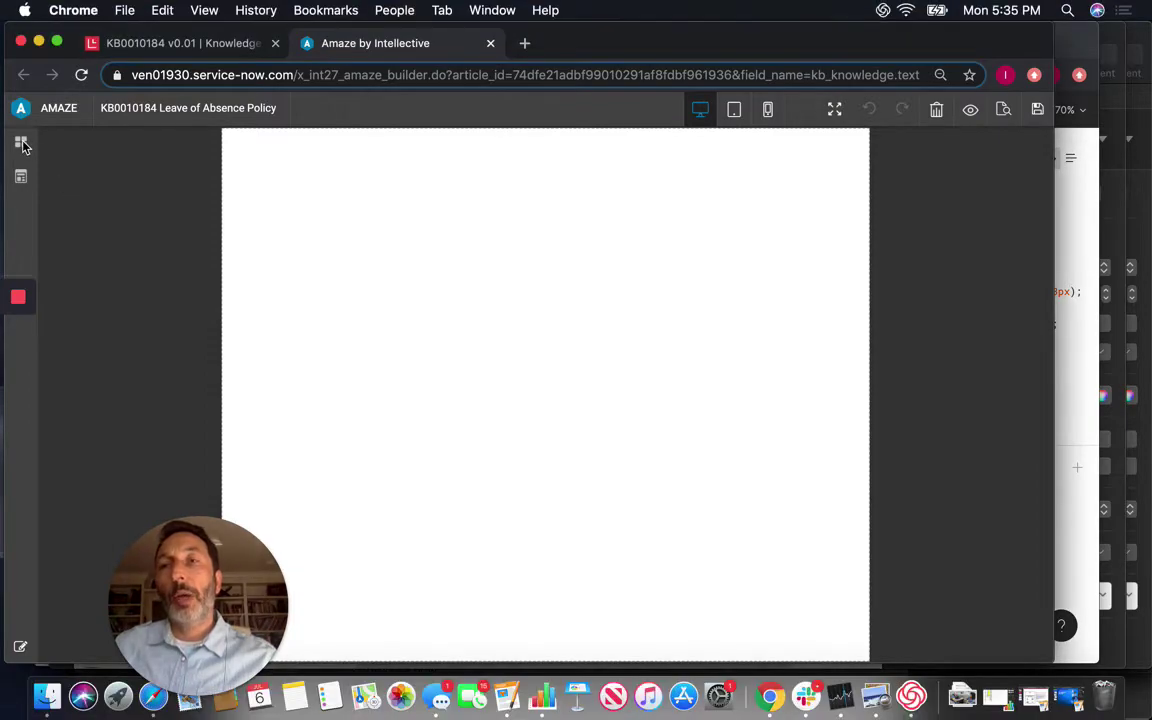
pyautogui.click(22, 144)
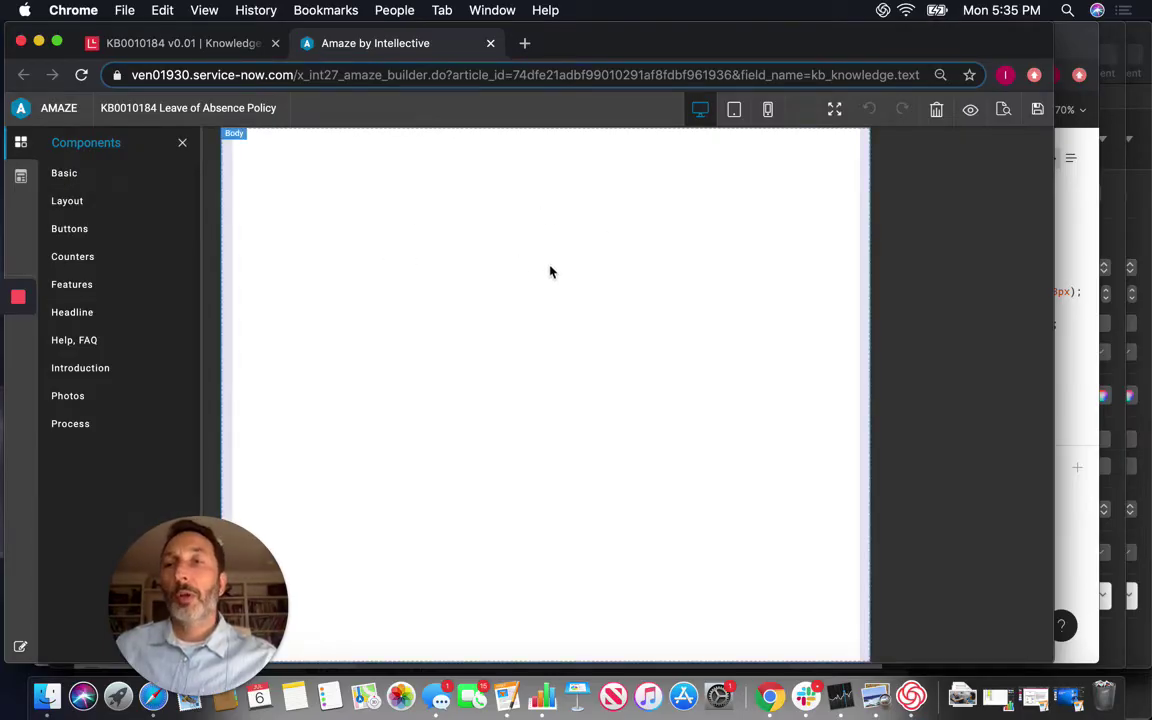
pyautogui.click(21, 178)
pyautogui.scroll(-4, 168, 302)
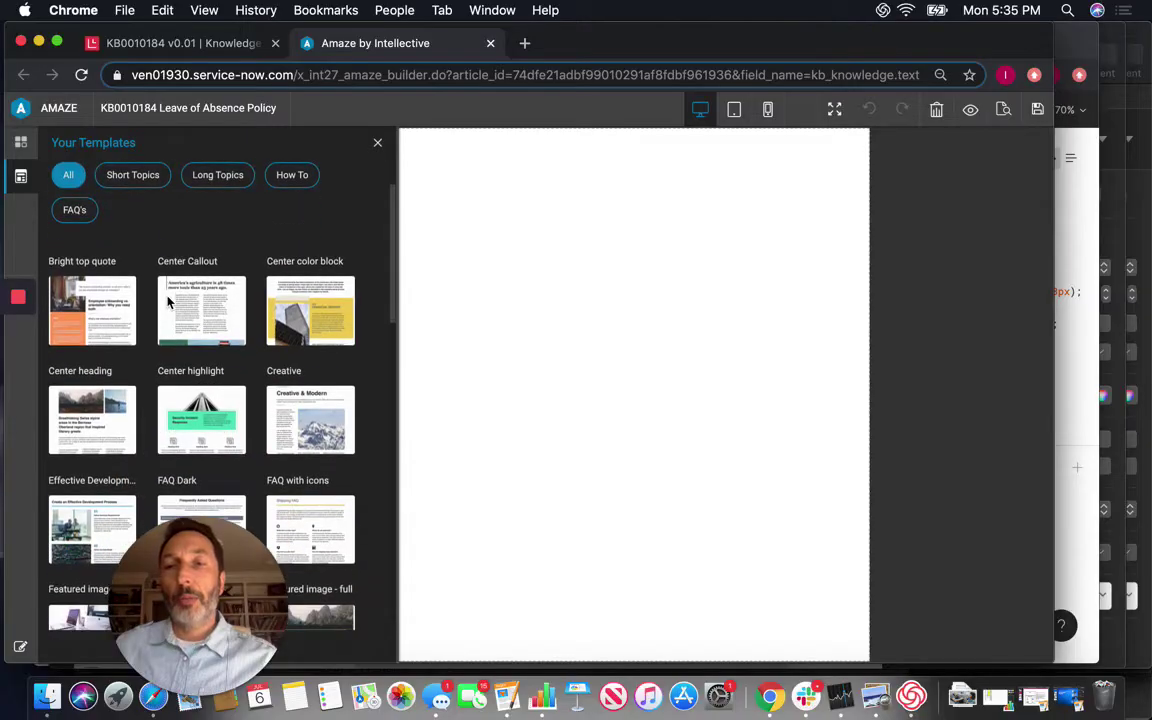
pyautogui.scroll(2, 168, 302)
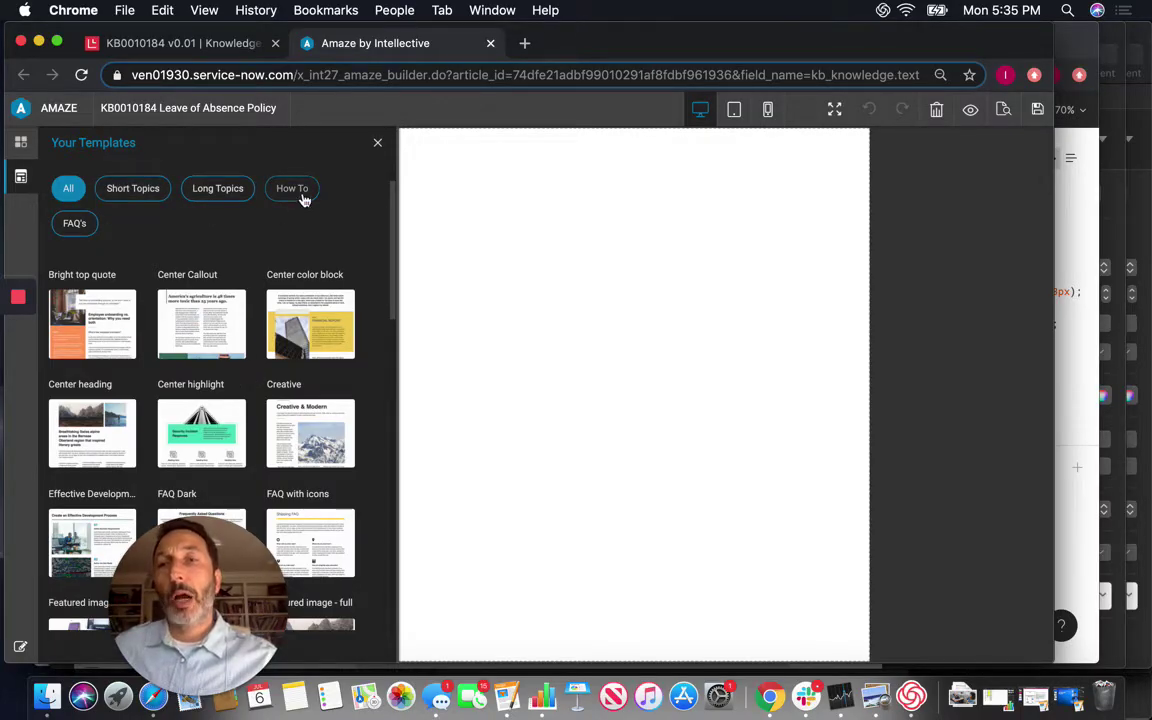
pyautogui.click(377, 149)
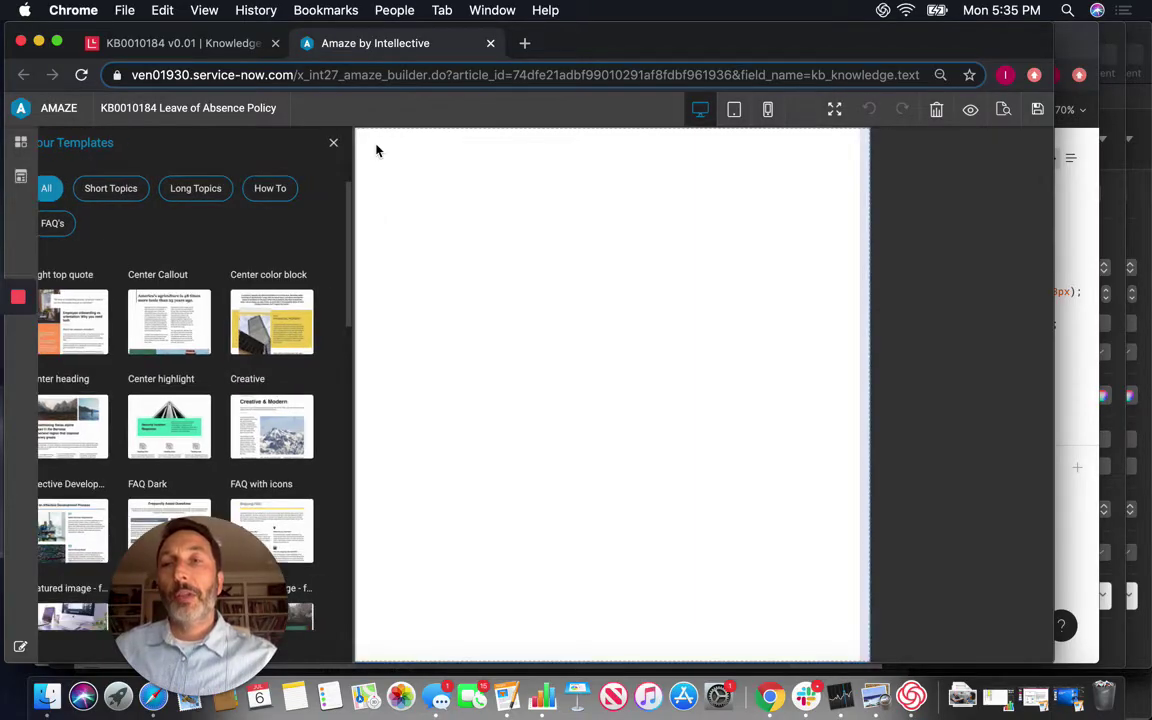
pyautogui.click(22, 145)
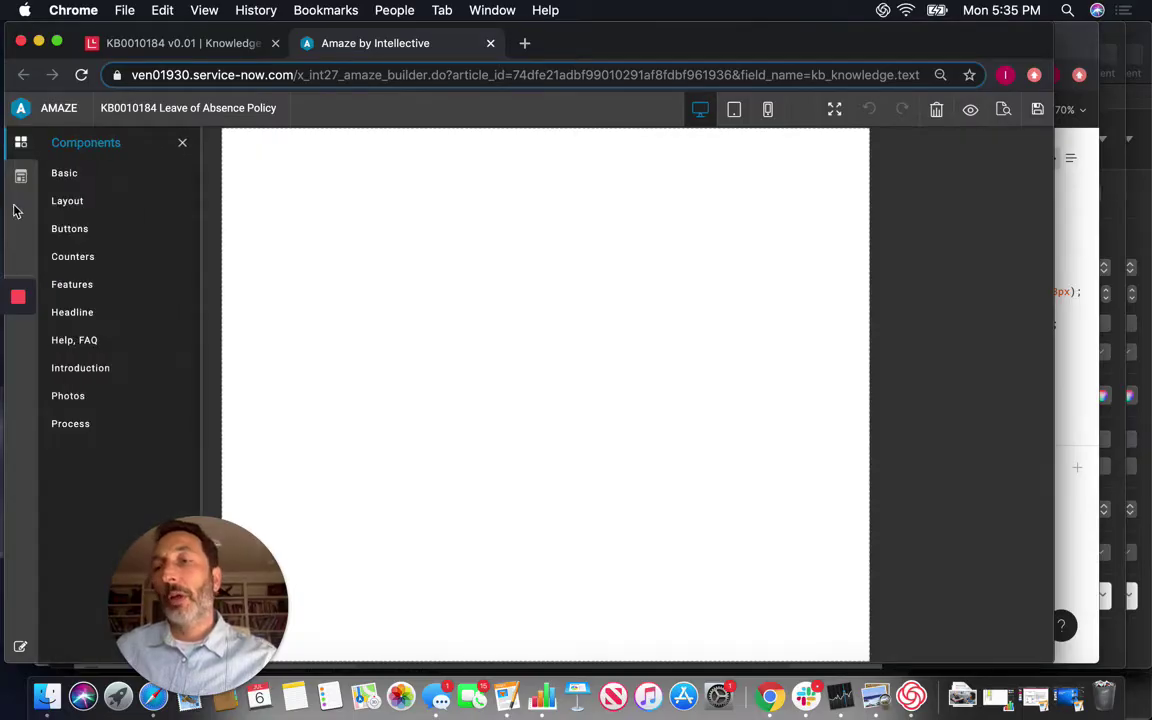
# Paste the copied leave options text into the builder's Scratchpad and close it
pyautogui.click(21, 648)
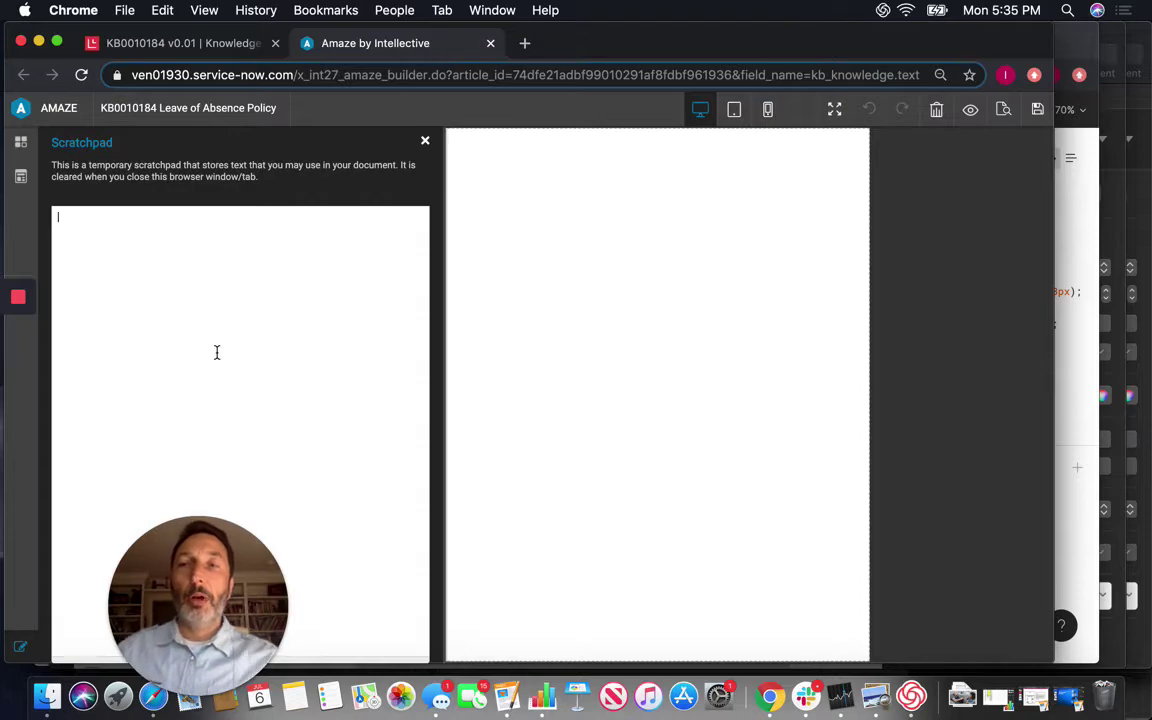
pyautogui.press('super+v')
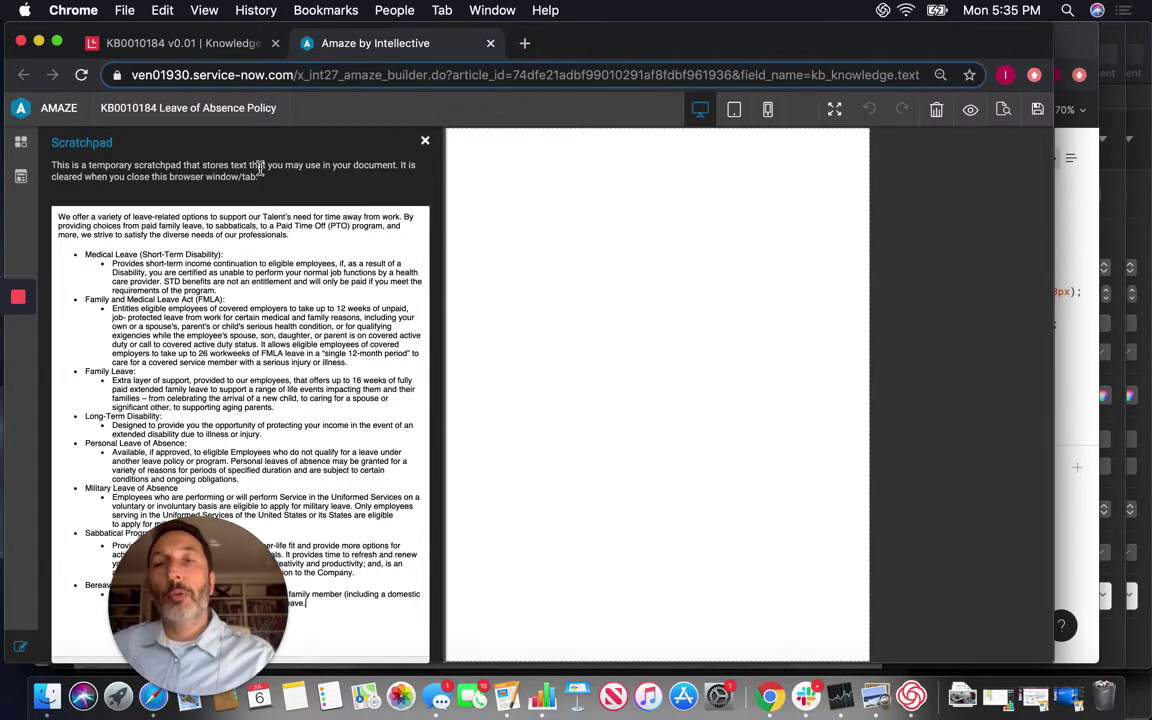
pyautogui.click(427, 143)
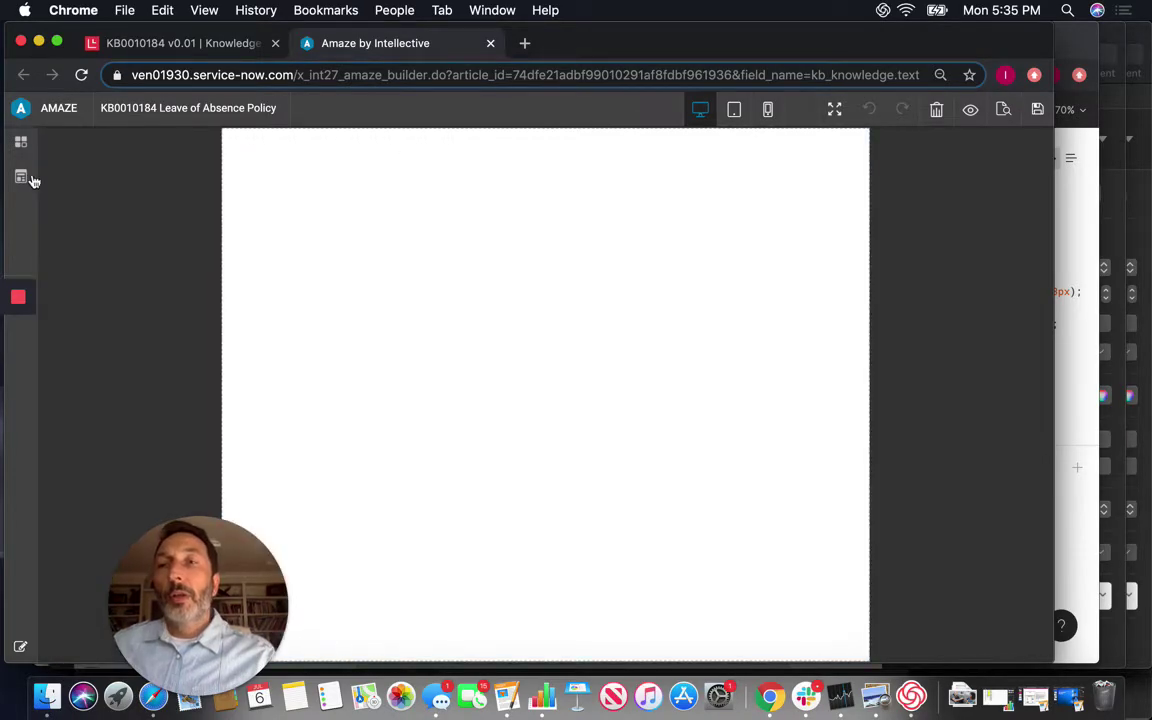
# Add the Bold Title Two Column photo component to the empty article, with Wide Photo with Bottom Title directly below it
pyautogui.click(20, 142)
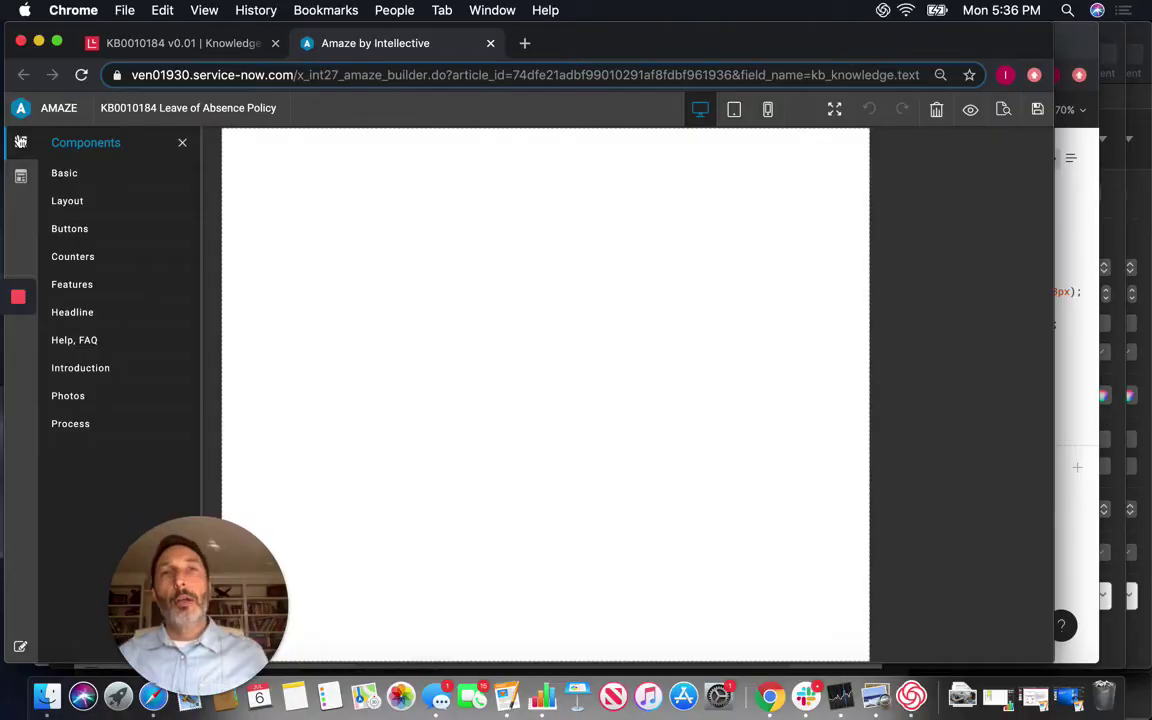
pyautogui.click(70, 396)
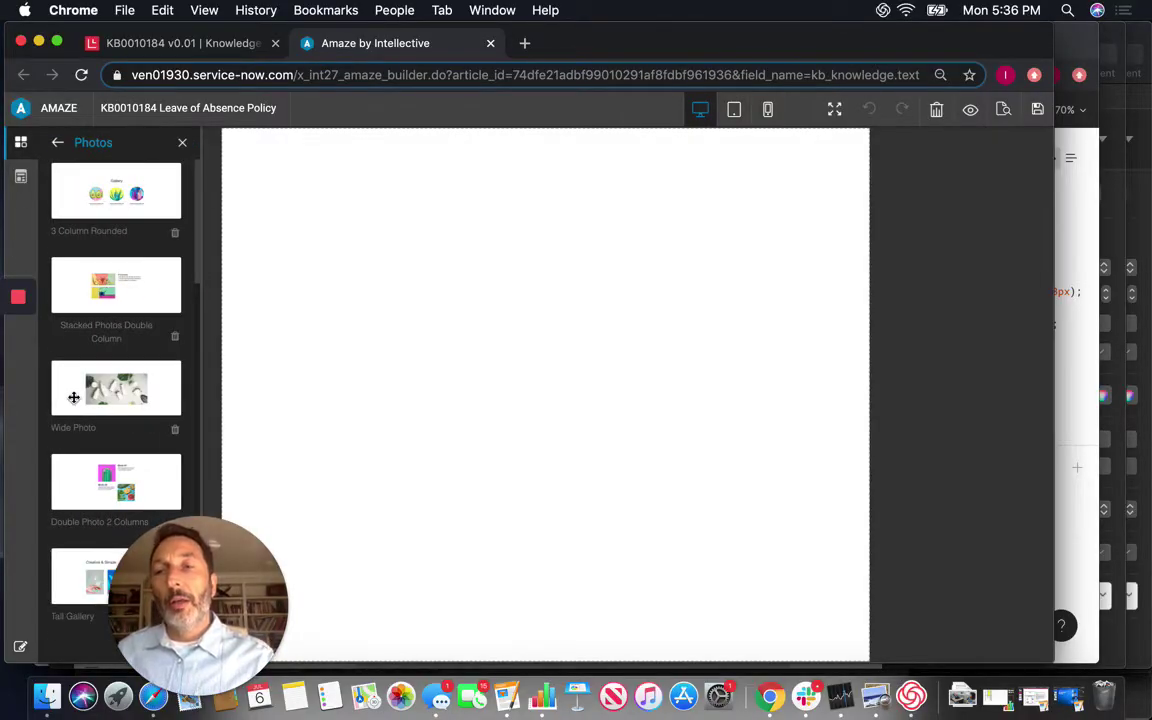
pyautogui.scroll(-10, 73, 397)
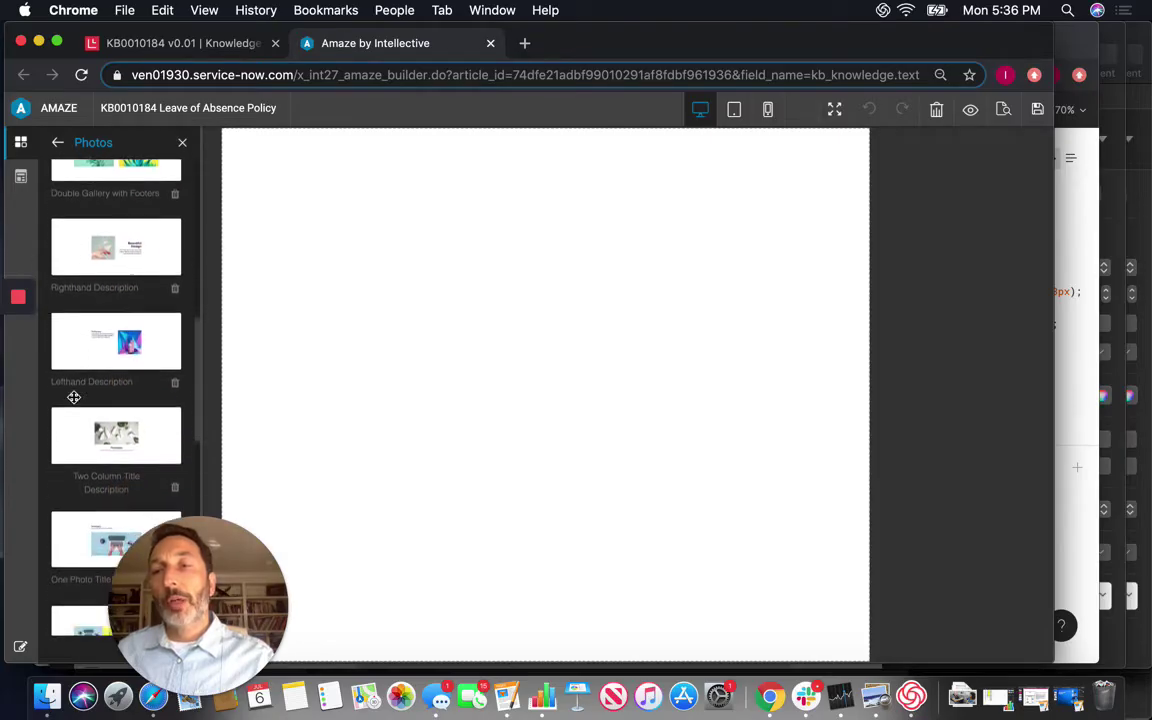
pyautogui.scroll(-6, 73, 397)
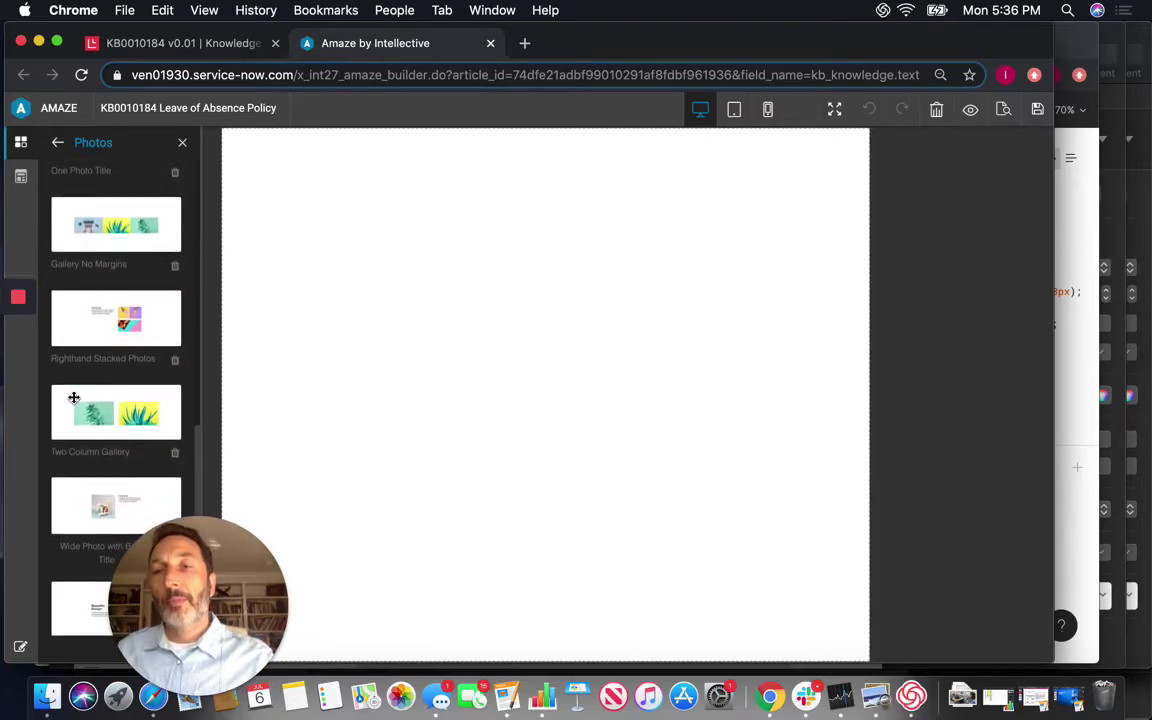
pyautogui.scroll(-4, 73, 397)
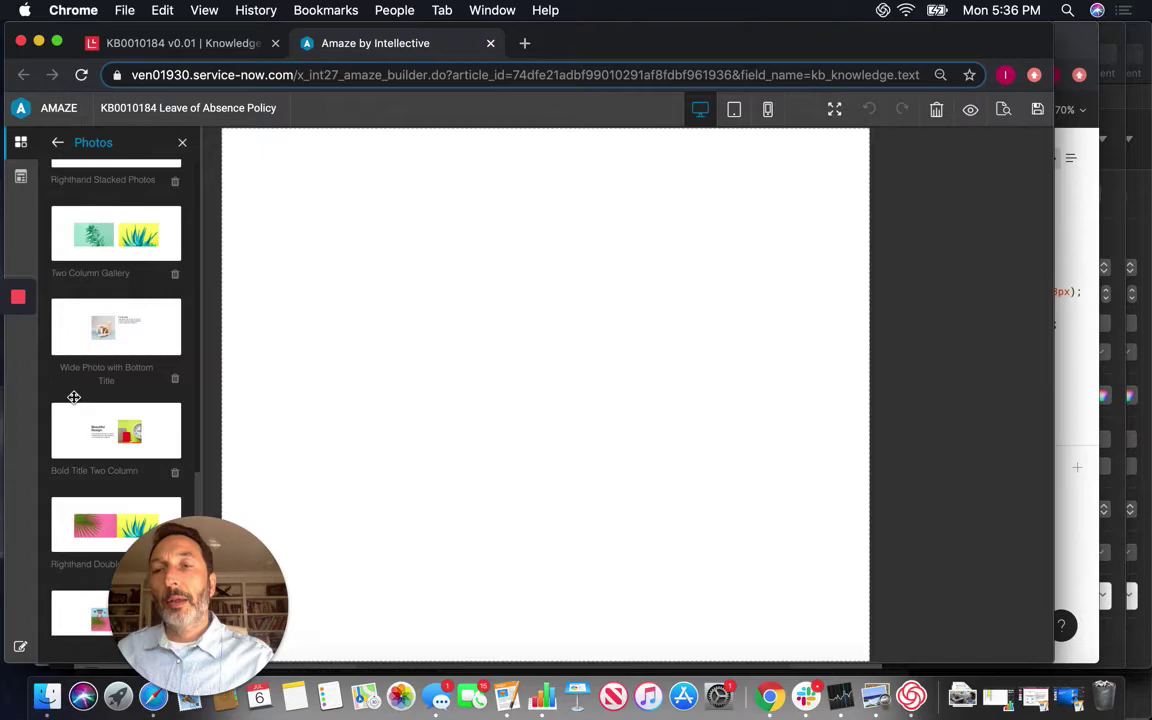
pyautogui.moveTo(119, 435); pyautogui.dragTo(535, 226)
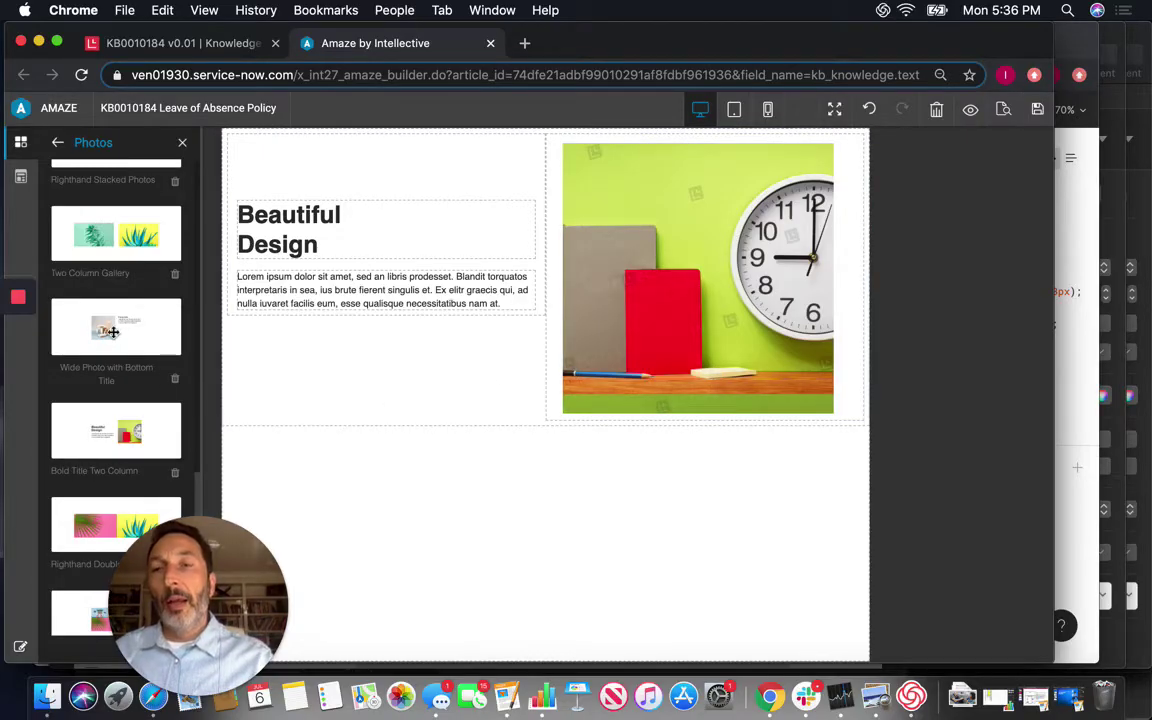
pyautogui.moveTo(113, 332); pyautogui.dragTo(453, 469)
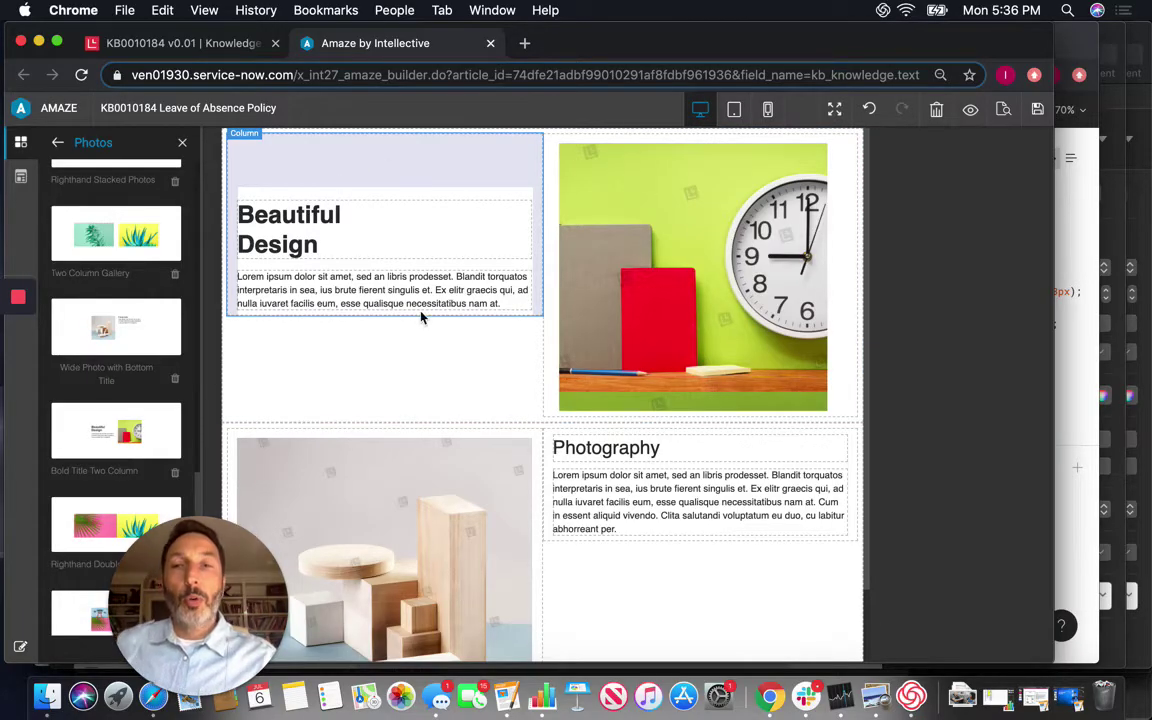
# Replace the placeholder paragraph under "Beautiful Design" with the "We offer a variety of leave-related options" introduction from the Scratchpad
pyautogui.click(21, 650)
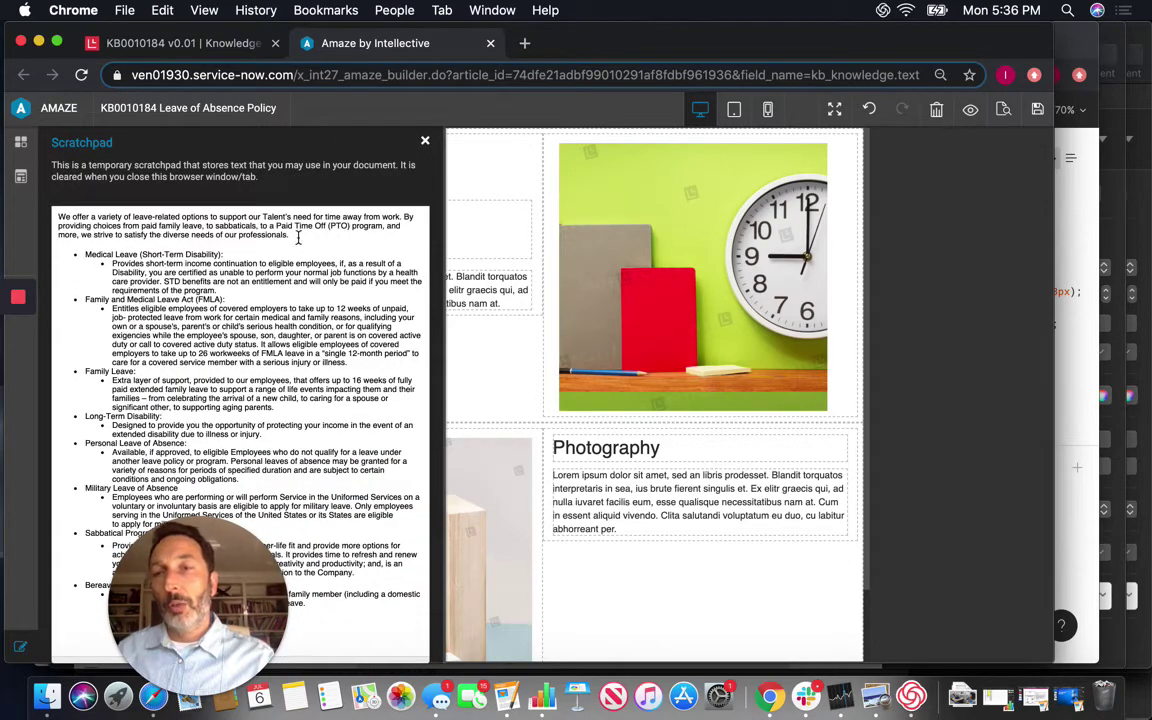
pyautogui.moveTo(297, 237); pyautogui.dragTo(55, 220)
pyautogui.press('super+c')
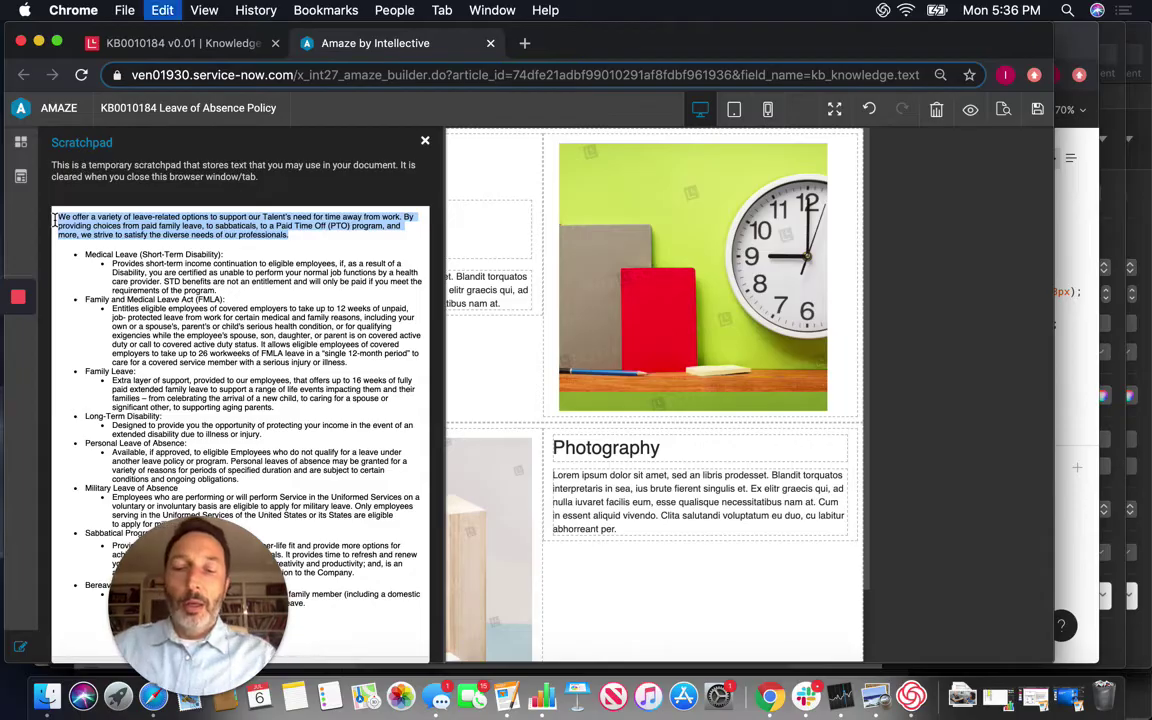
pyautogui.click(488, 221)
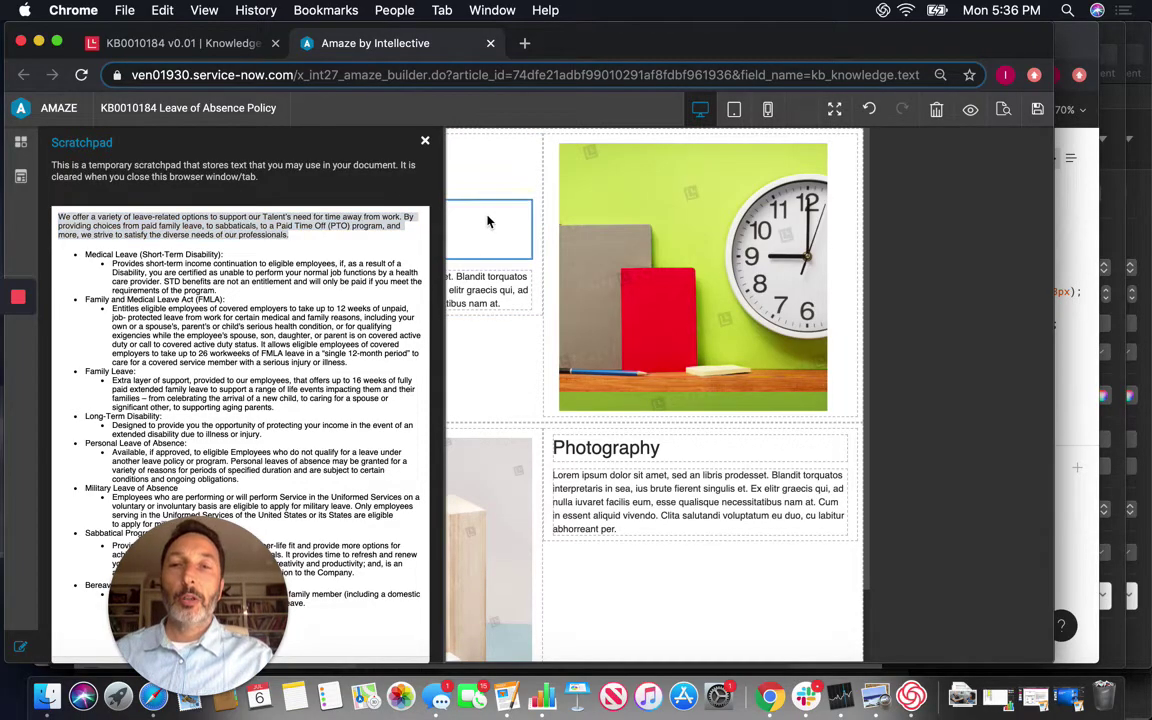
pyautogui.click(426, 143)
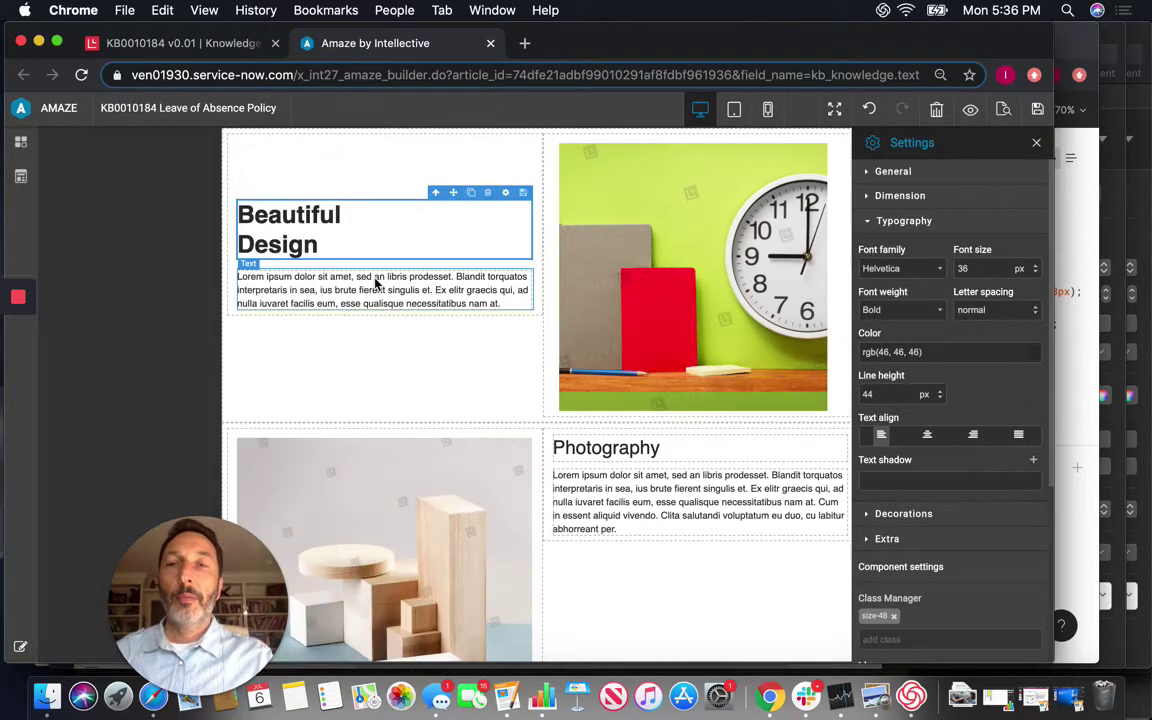
pyautogui.doubleClick(376, 283)
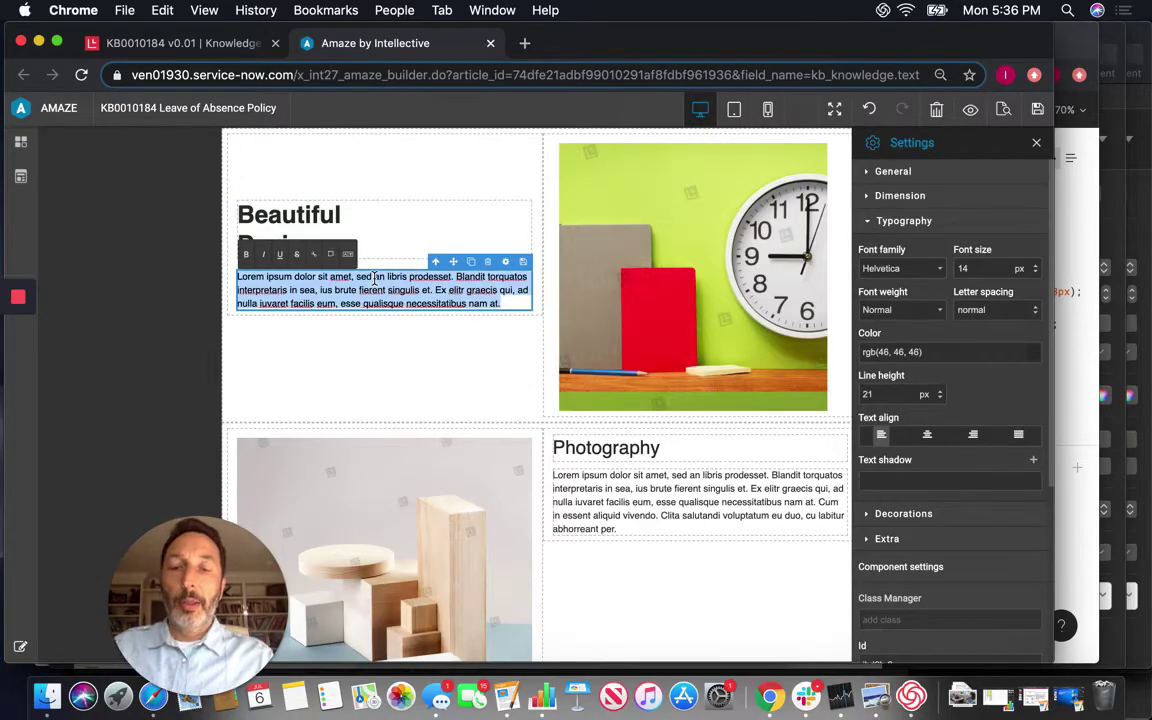
pyautogui.press('super+v')
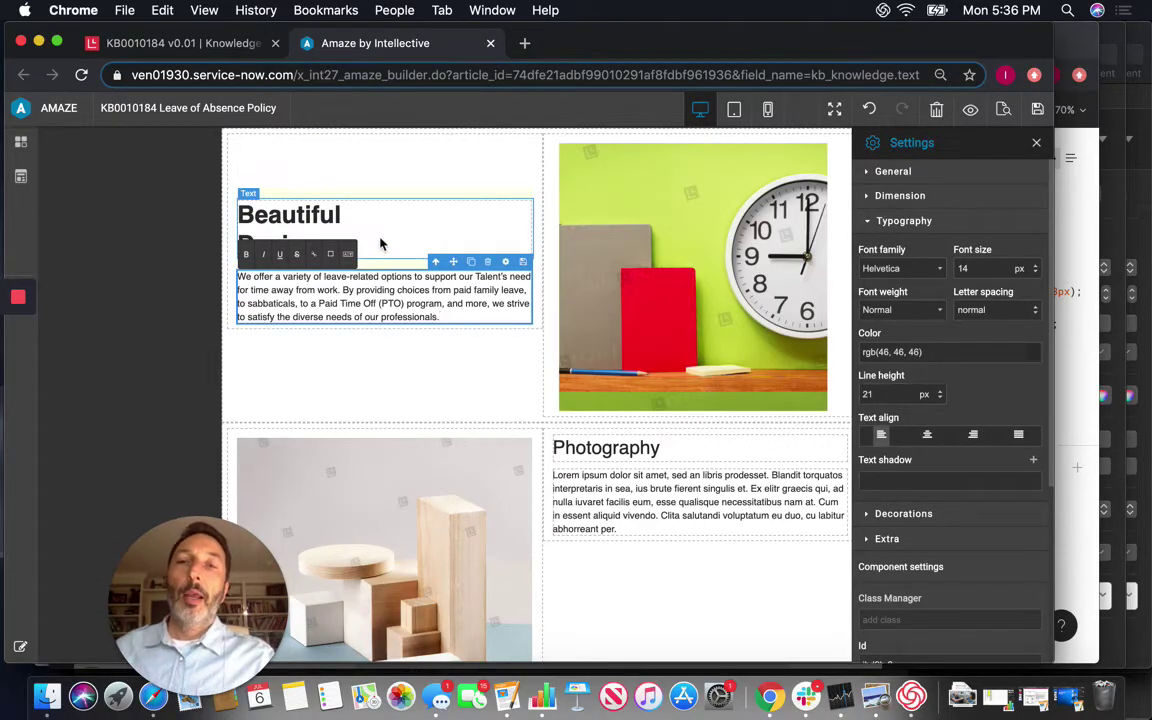
# Replace the "Beautiful Design" heading with "LEAVE OF ABSENCE"
pyautogui.doubleClick(320, 244)
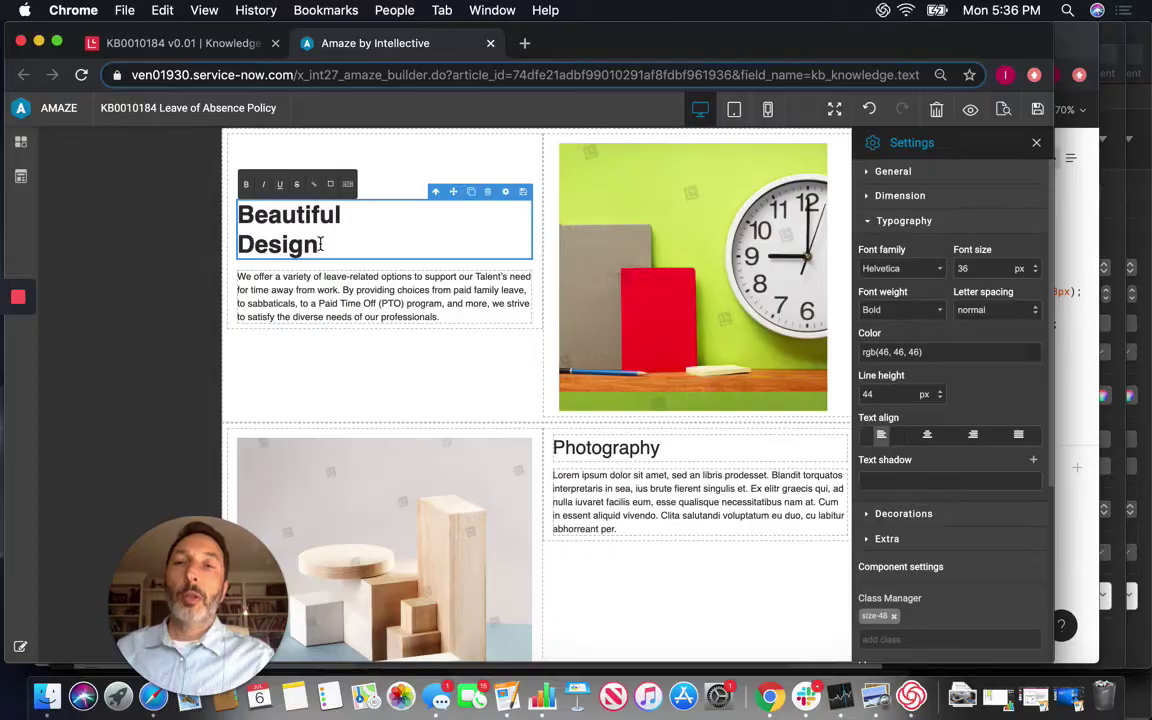
pyautogui.moveTo(320, 244); pyautogui.dragTo(239, 214)
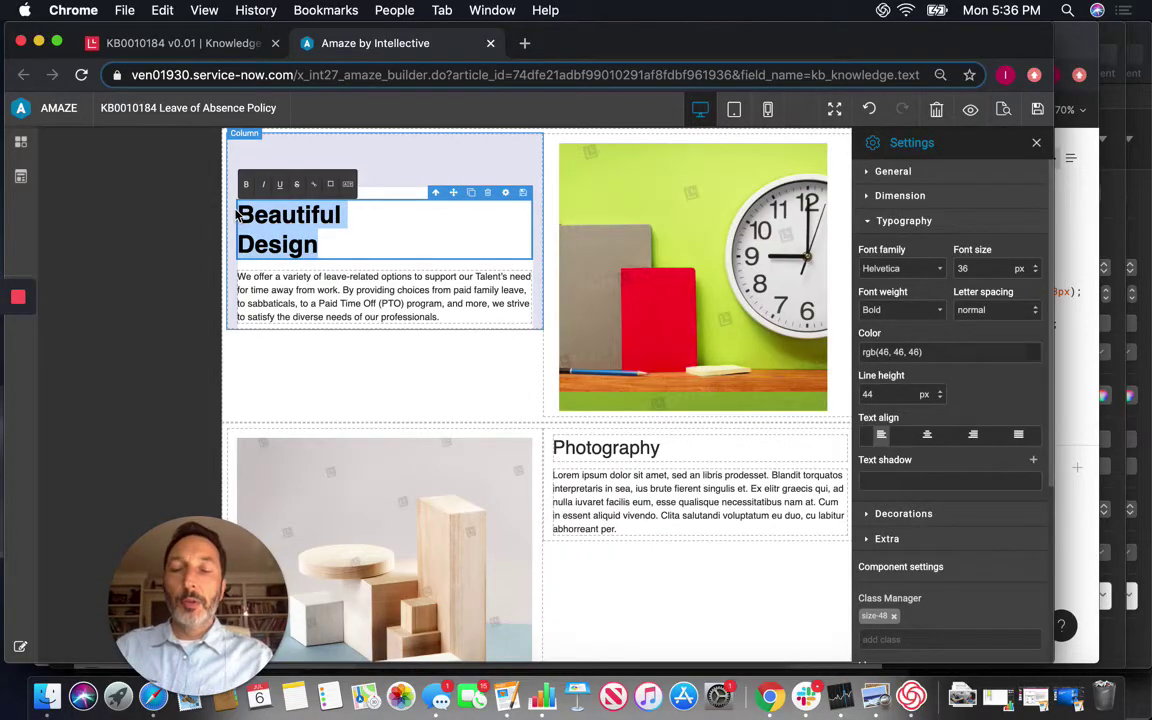
pyautogui.press('BackSpace')
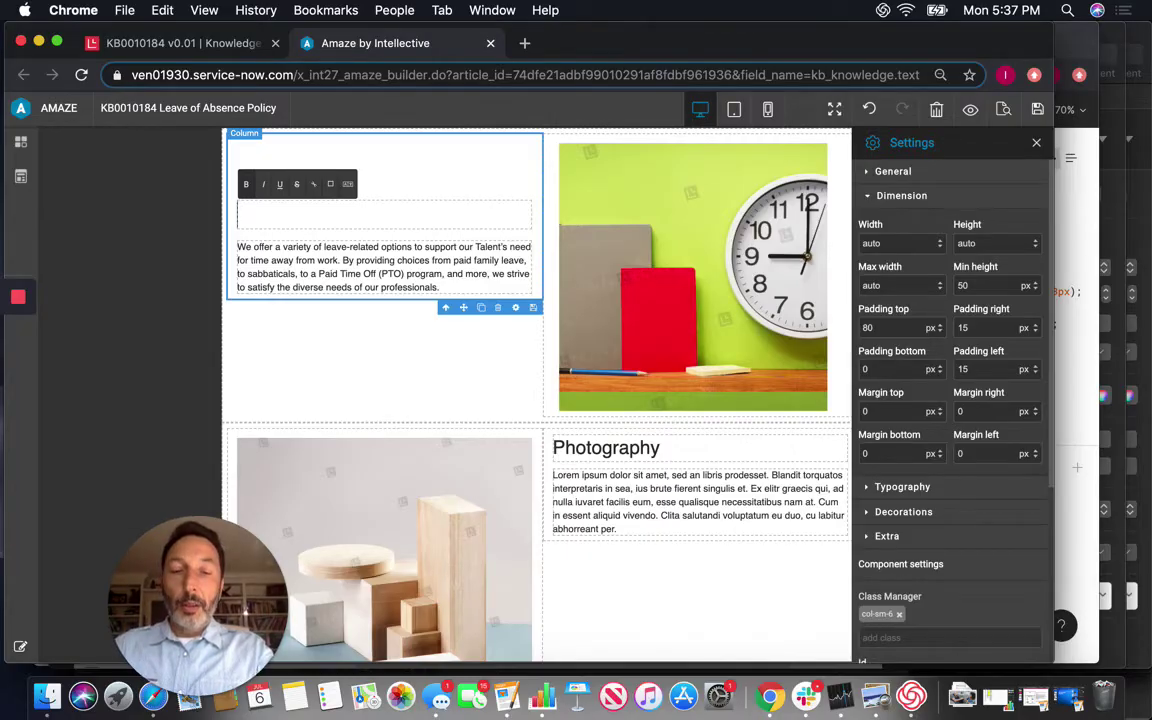
pyautogui.write('LEAVE O')
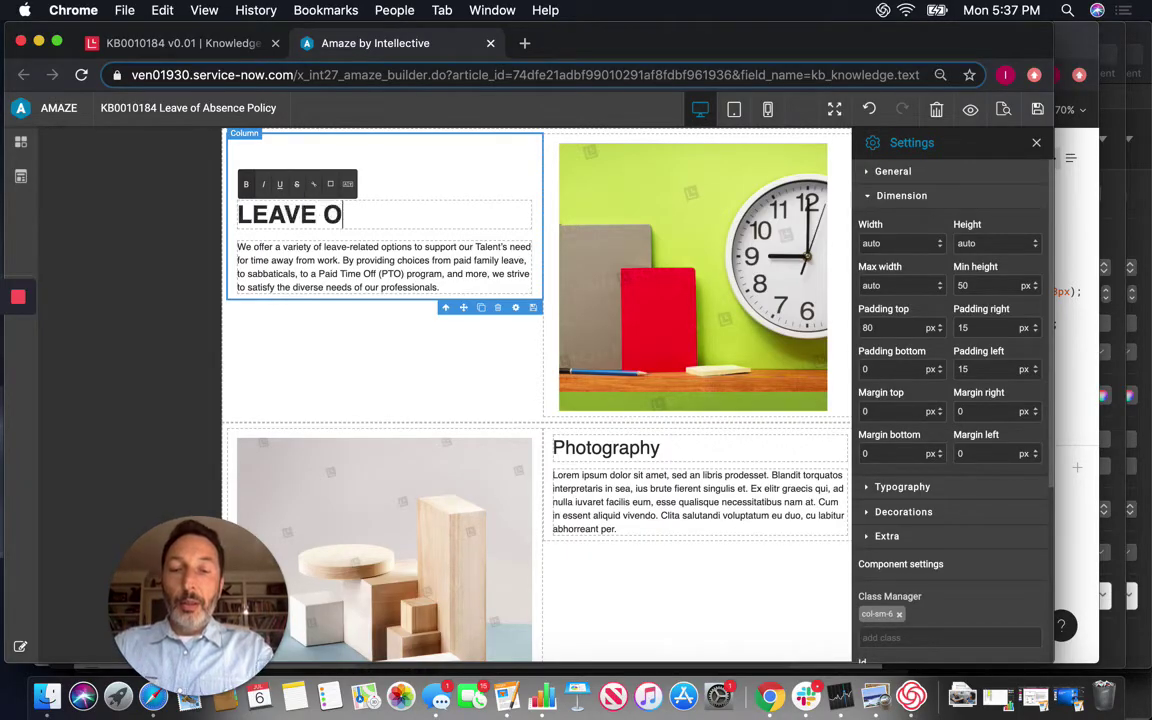
pyautogui.write('F ABSENCE')
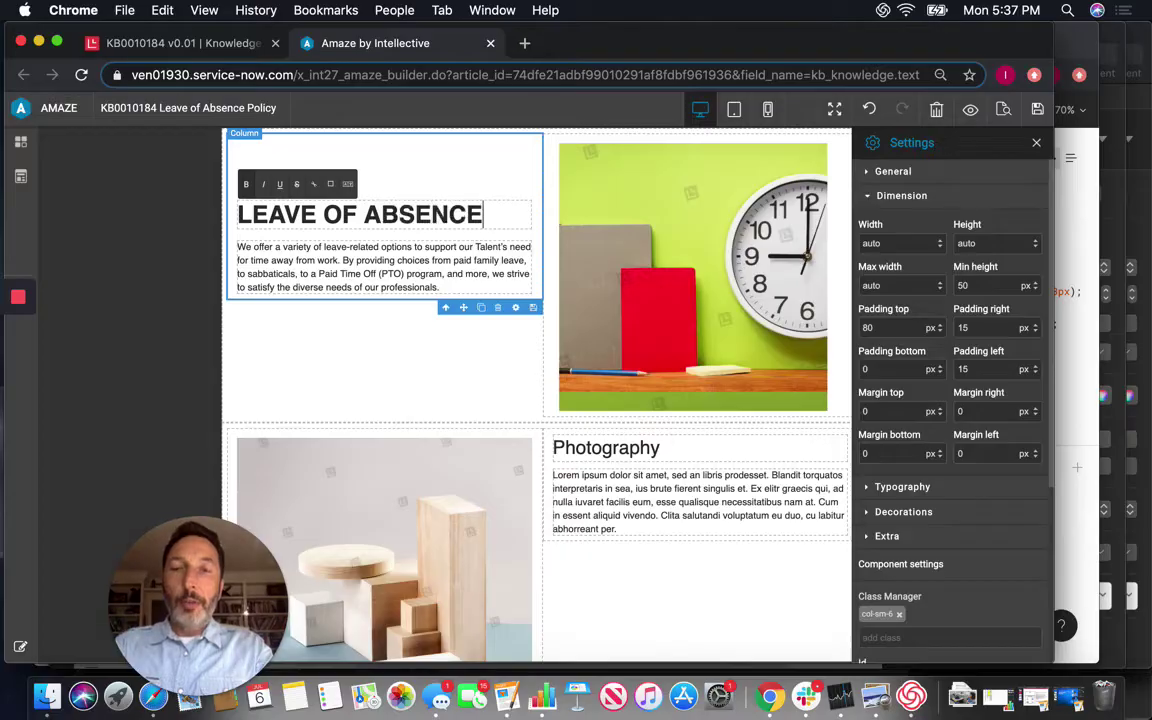
pyautogui.click(398, 365)
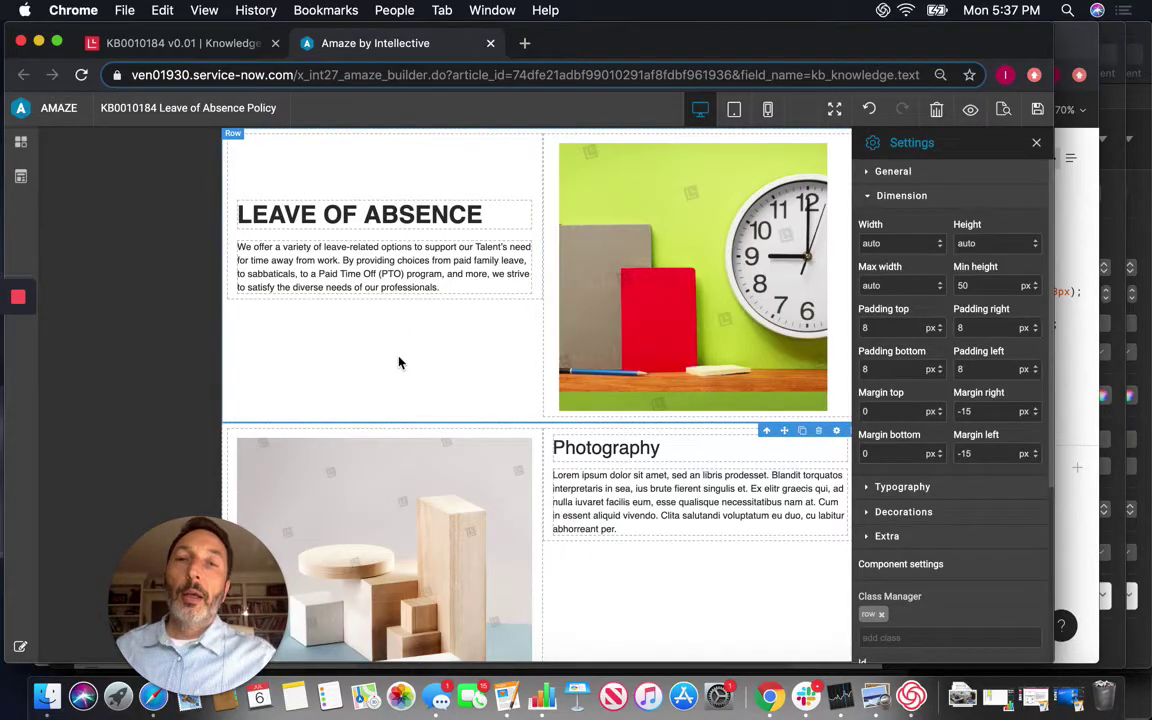
# Swap the clock photo beside the "LEAVE OF ABSENCE" heading for headerIMG.jpg from the image library
pyautogui.click(630, 300)
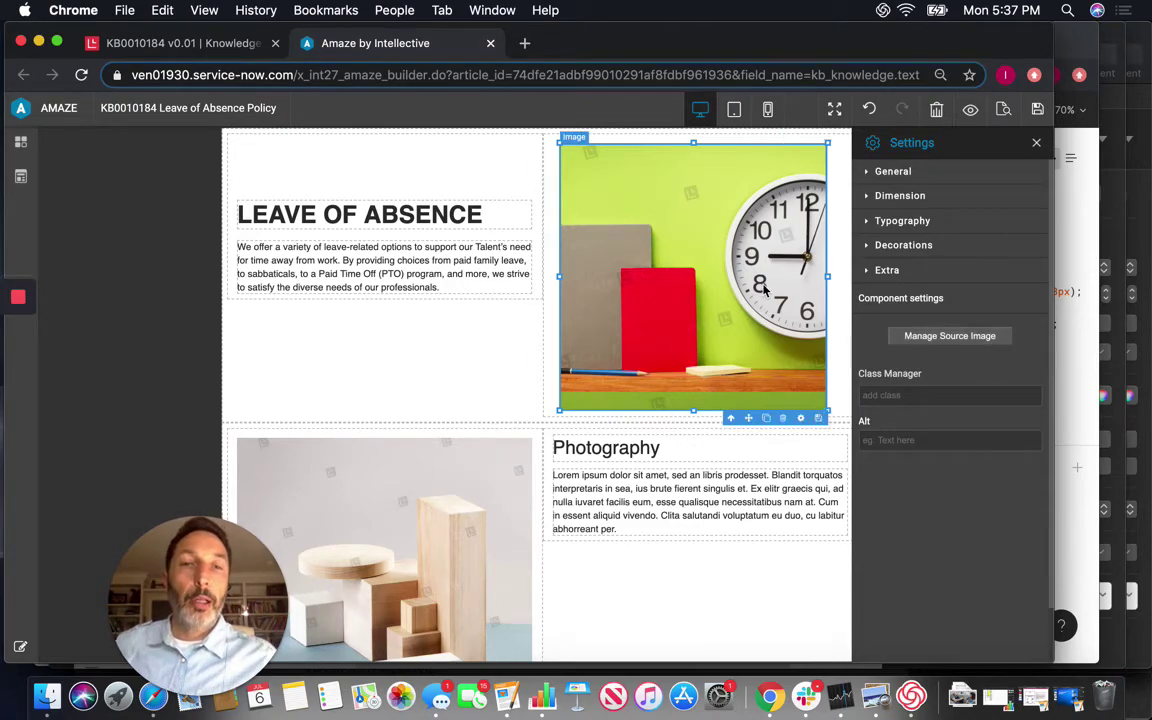
pyautogui.click(935, 338)
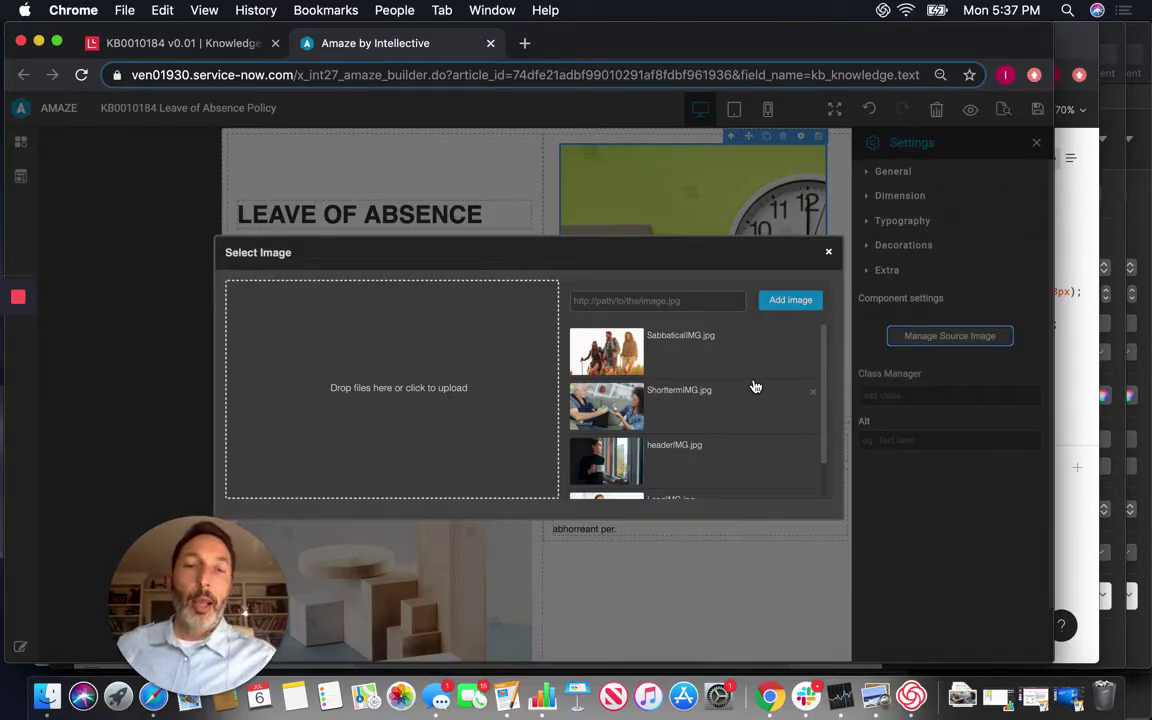
pyautogui.scroll(-3, 755, 386)
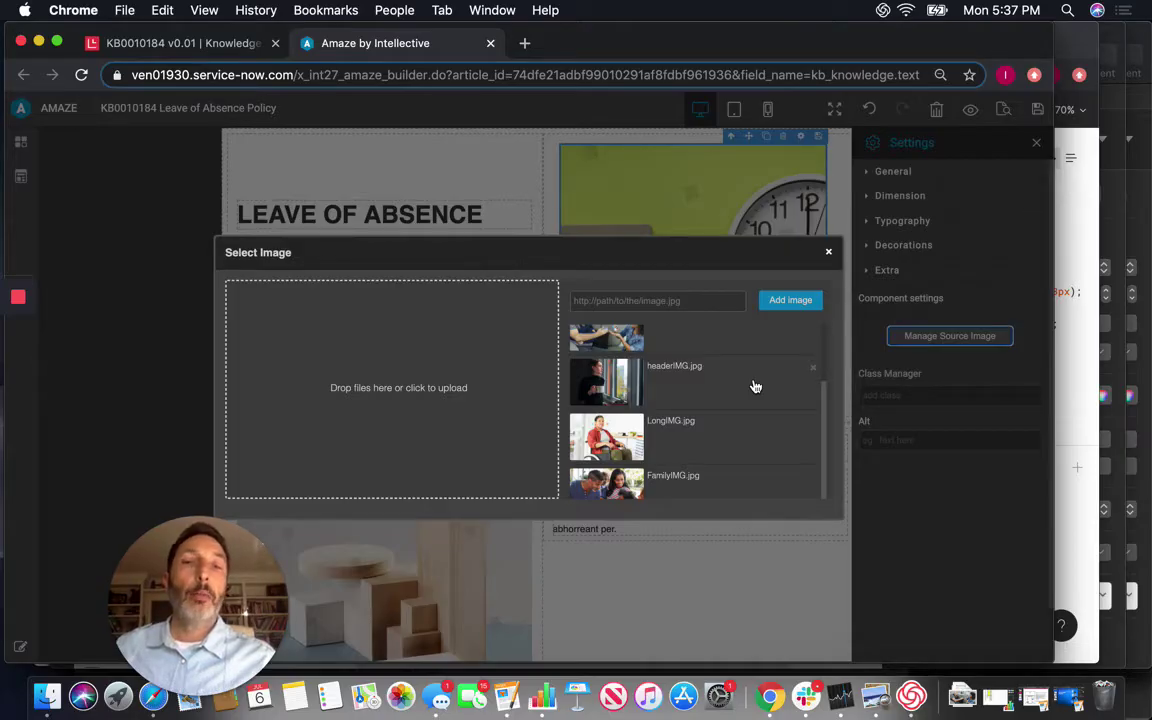
pyautogui.click(610, 387)
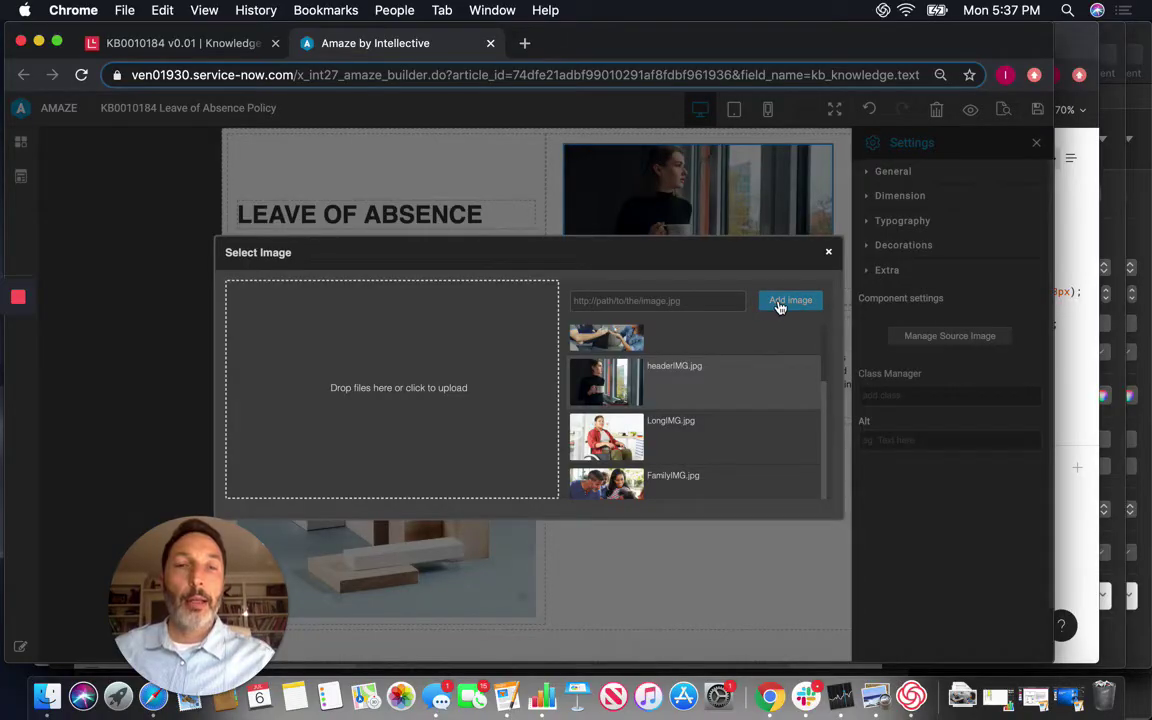
pyautogui.click(828, 253)
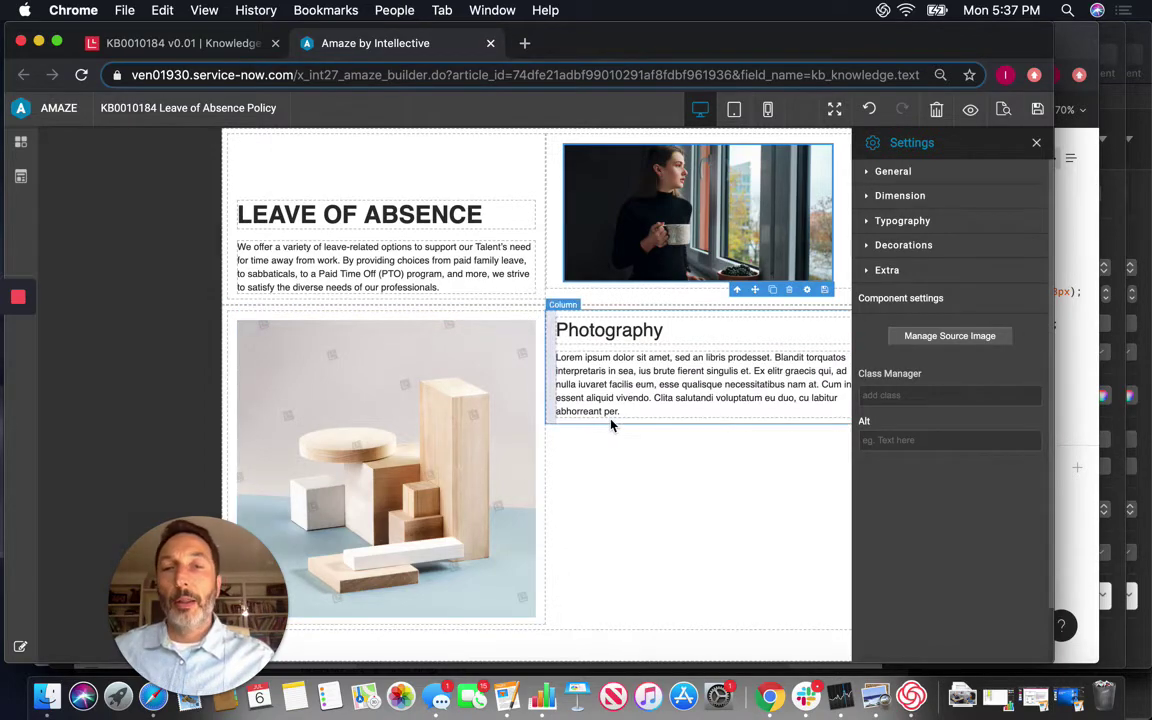
# Replace the placeholder paragraph under "Photography" with the Medical Leave (Short-Term Disability) description from the Scratchpad
pyautogui.click(22, 650)
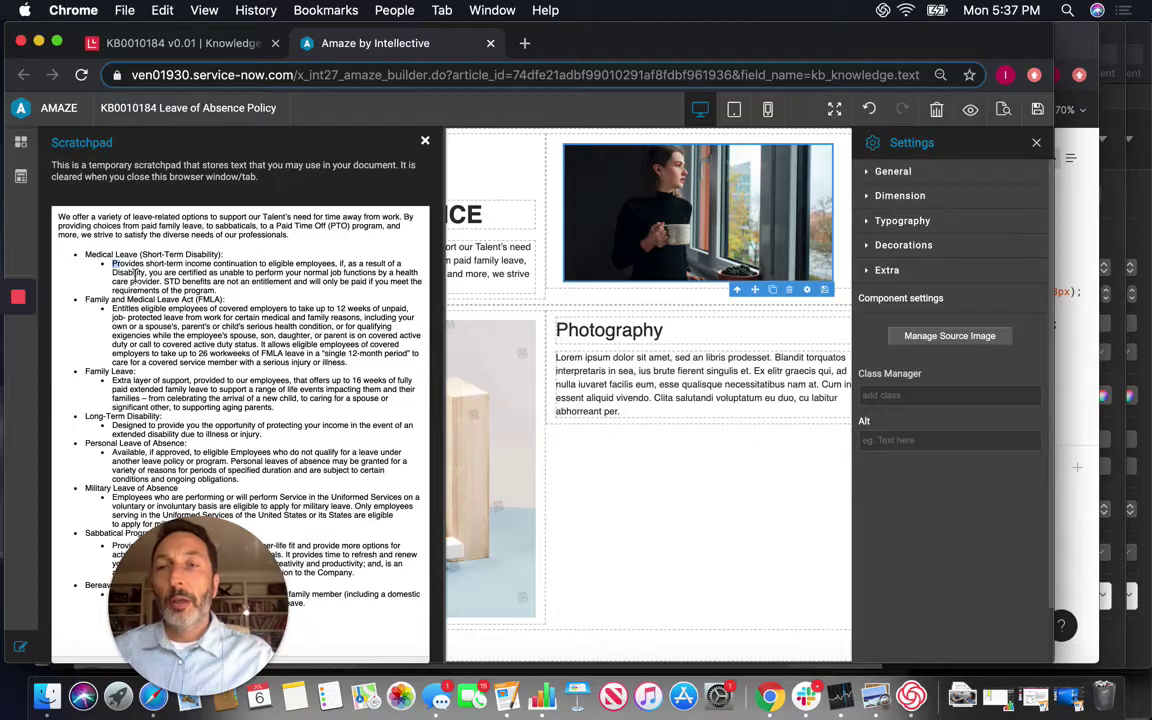
pyautogui.moveTo(112, 263)
pyautogui.mouseDown()
pyautogui.moveTo(428, 274)
pyautogui.moveTo(401, 289)
pyautogui.mouseUp()
pyautogui.press('cmd+c')
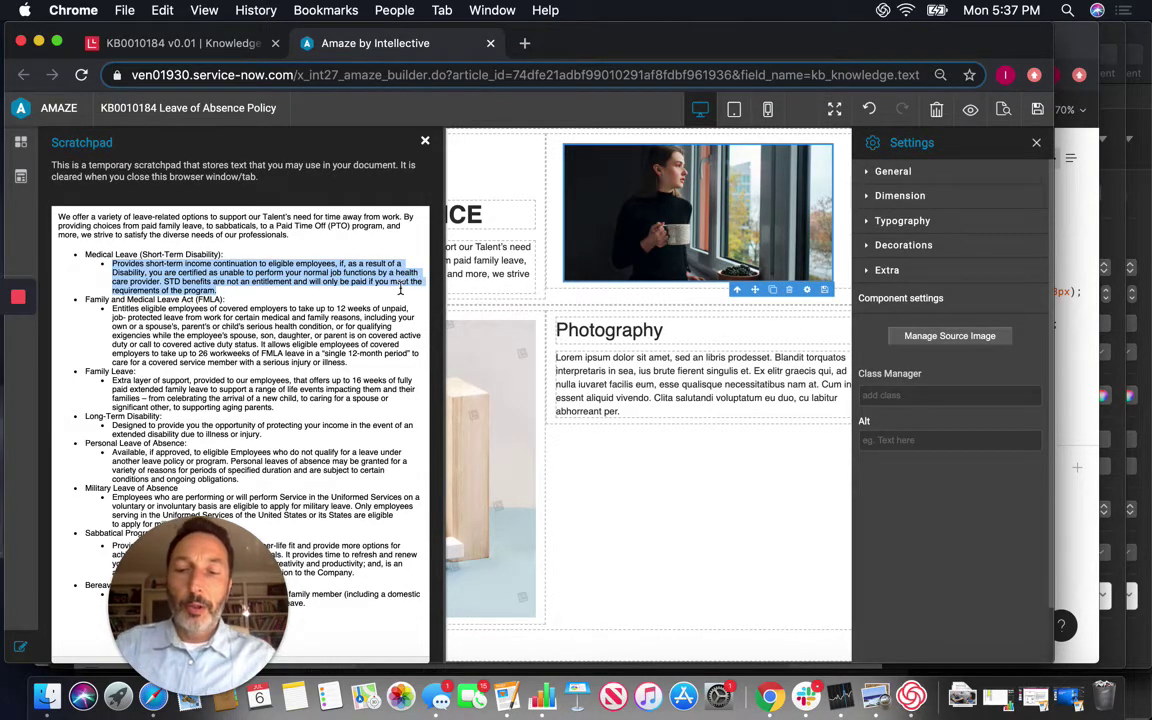
pyautogui.tripleClick(660, 383)
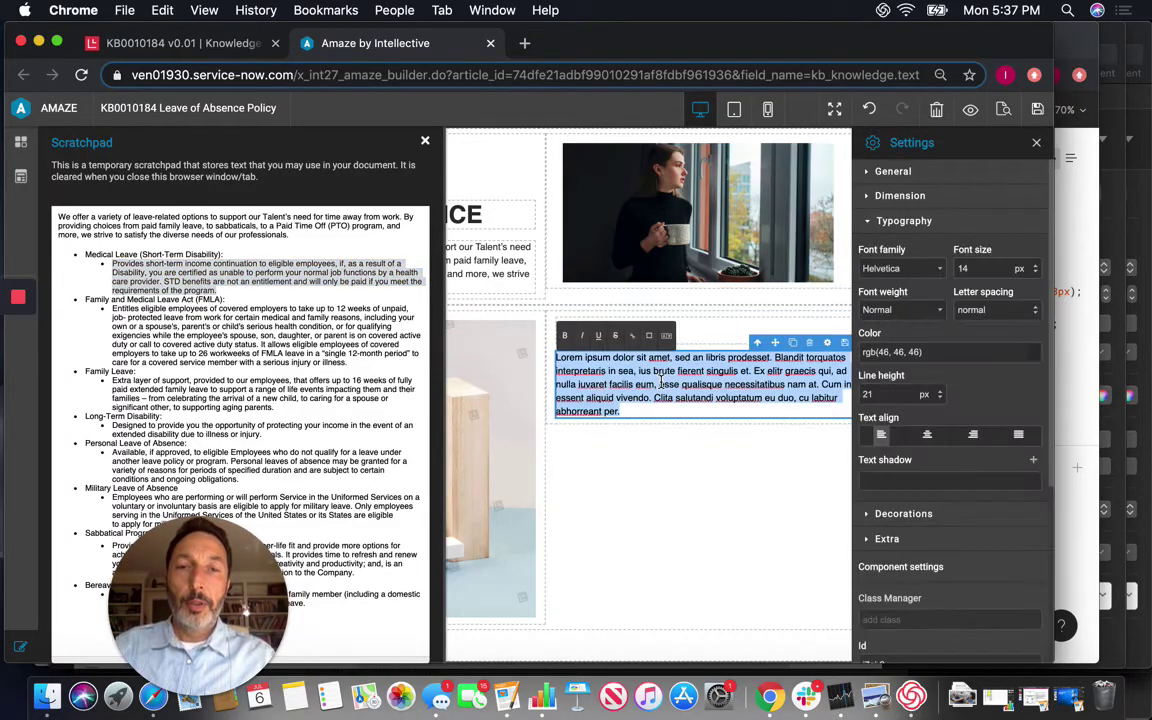
pyautogui.press('cmd+v')
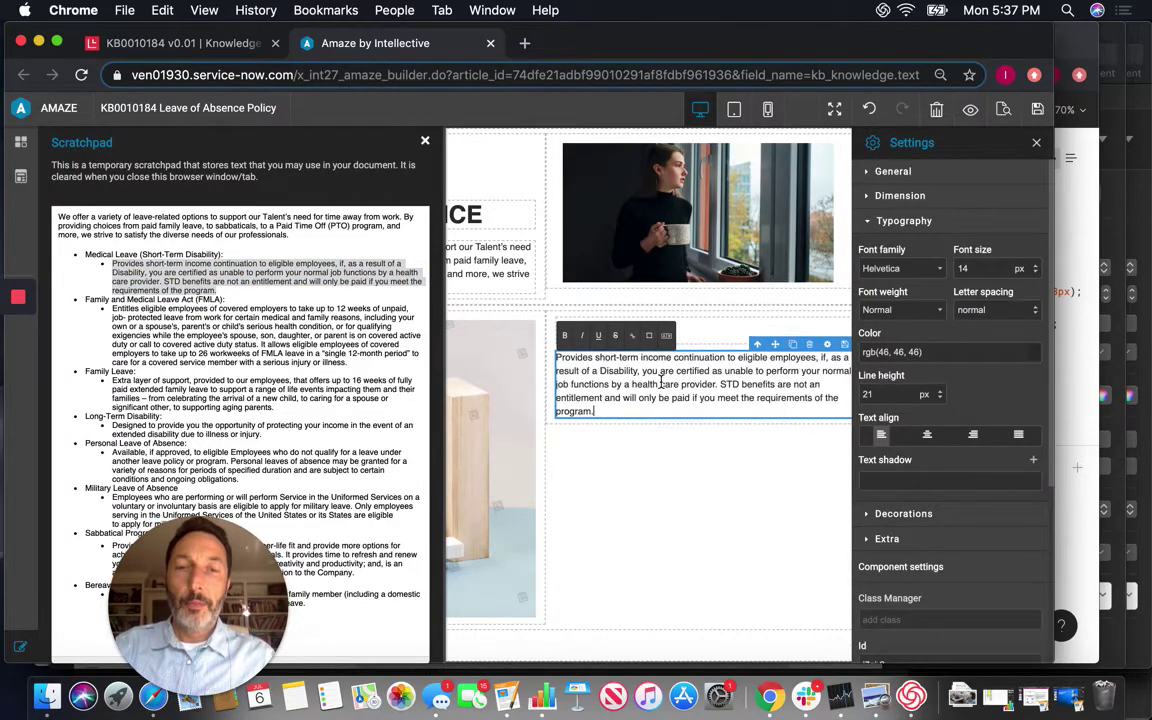
# Change the "Photography" heading to "Medical Leave - Short Term Disability" and close the Scratchpad
pyautogui.click(691, 335)
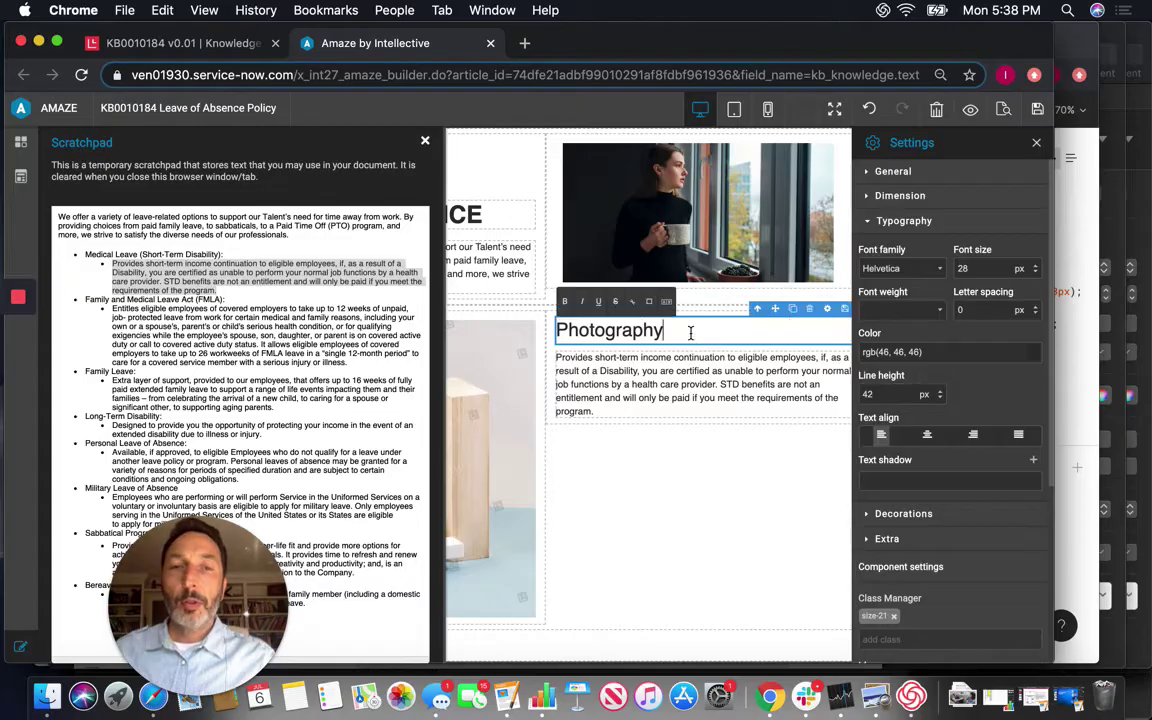
pyautogui.doubleClick(691, 335)
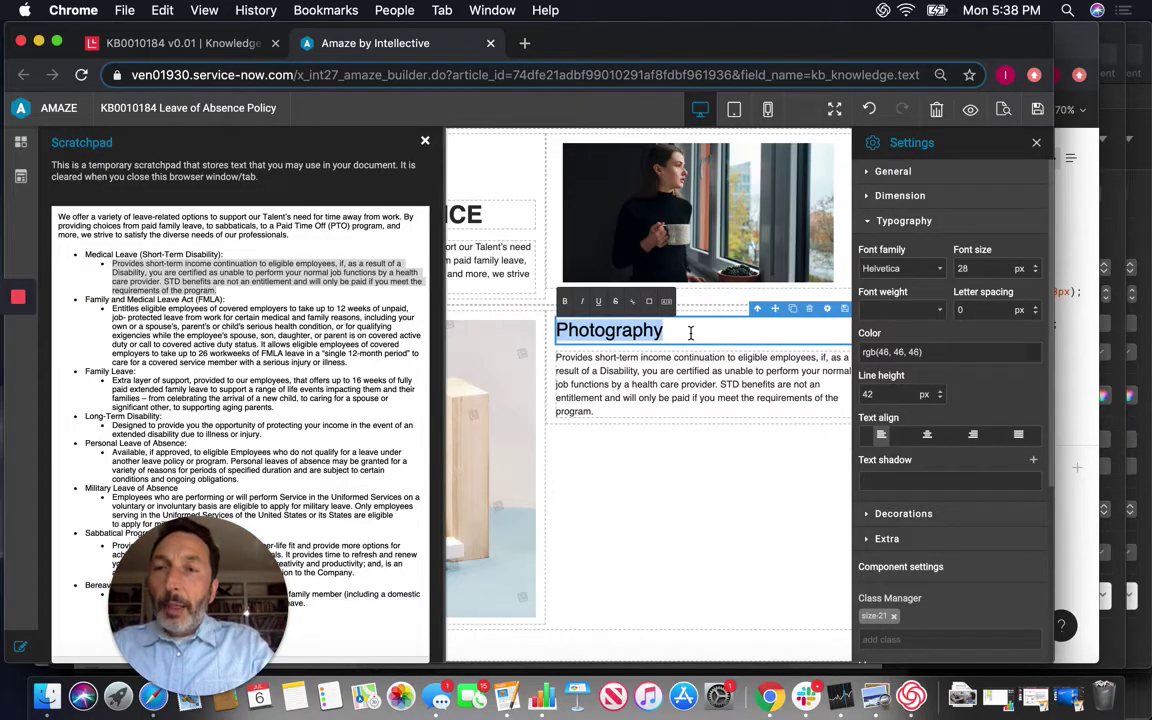
pyautogui.write('M')
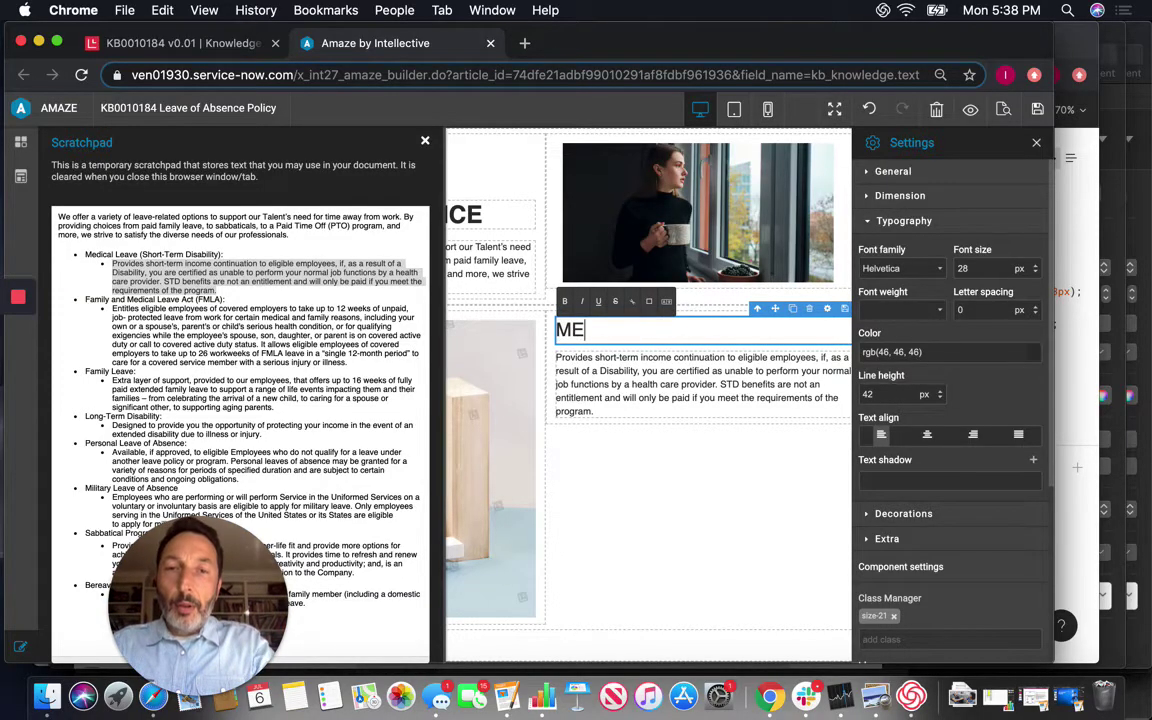
pyautogui.write('edica')
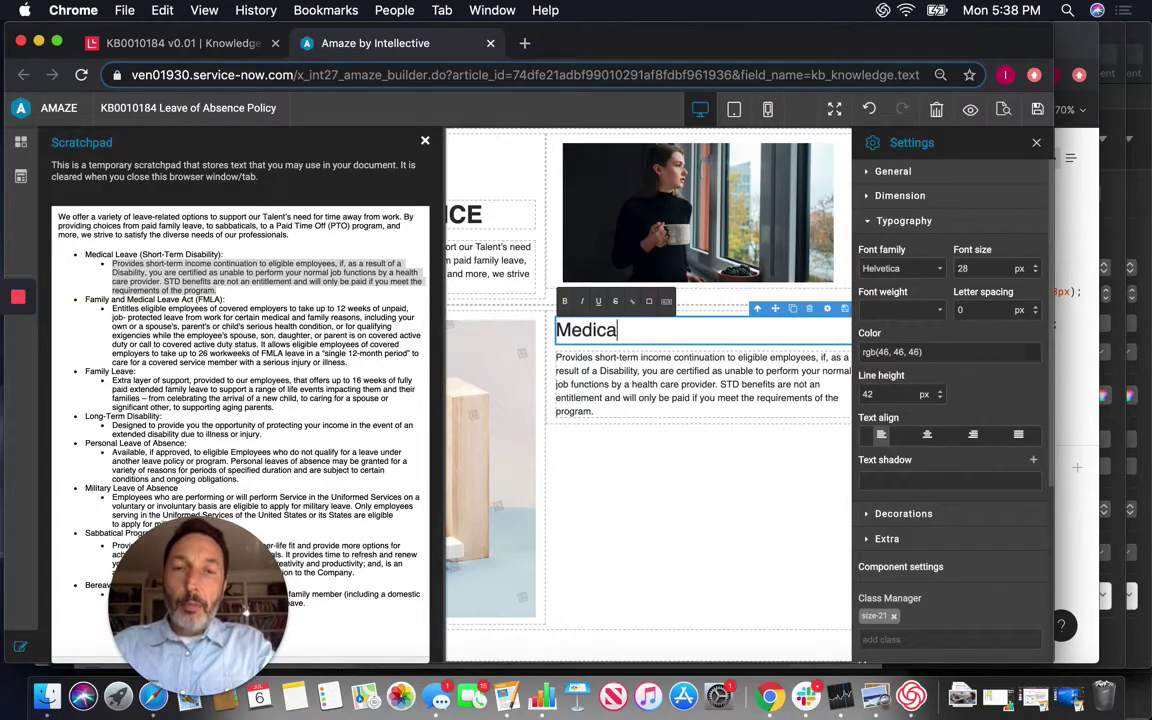
pyautogui.write('l Leave')
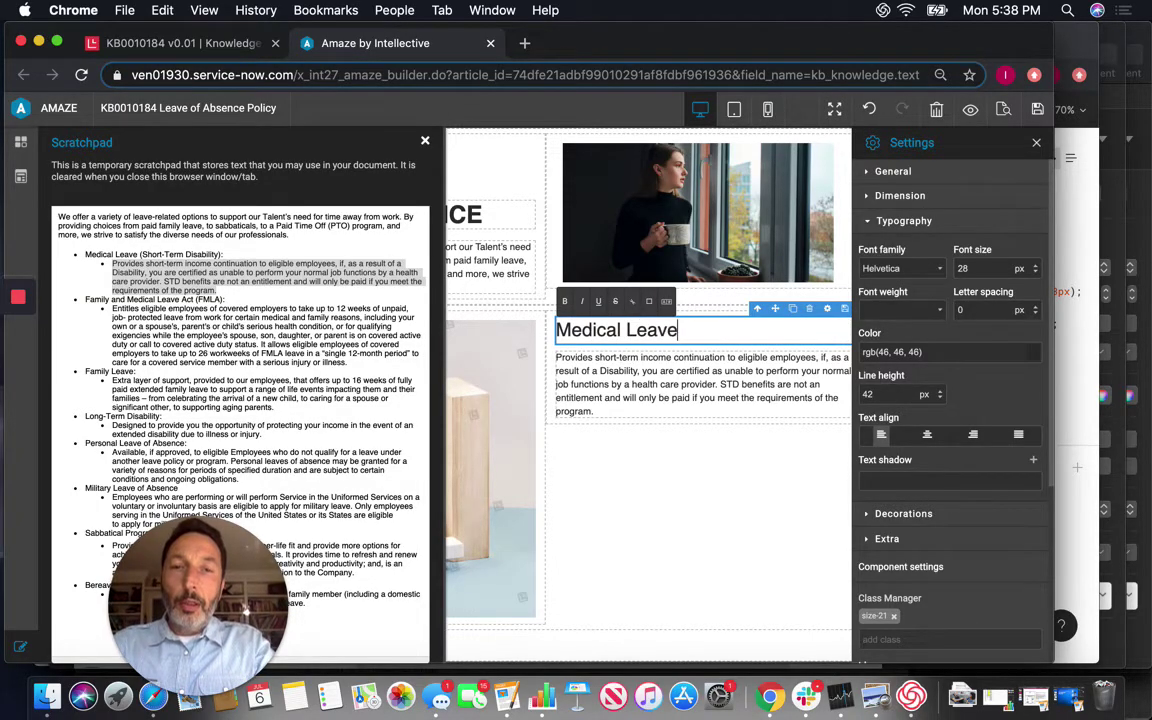
pyautogui.write(' - Sh')
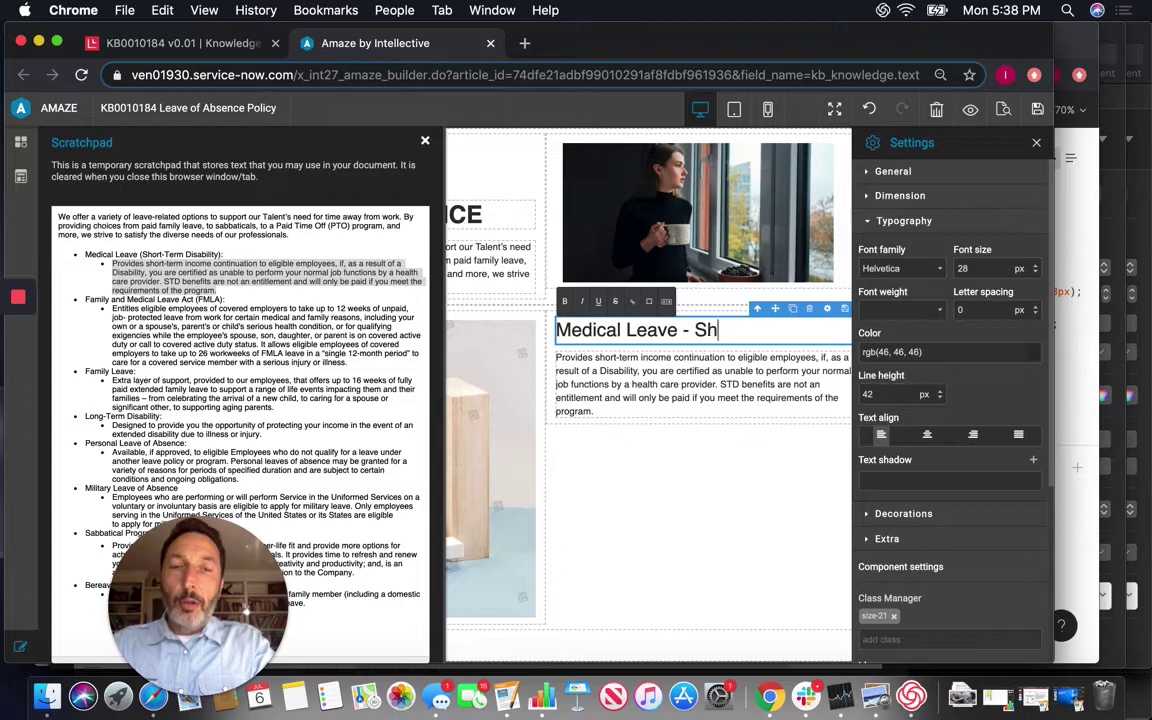
pyautogui.write('ort Term')
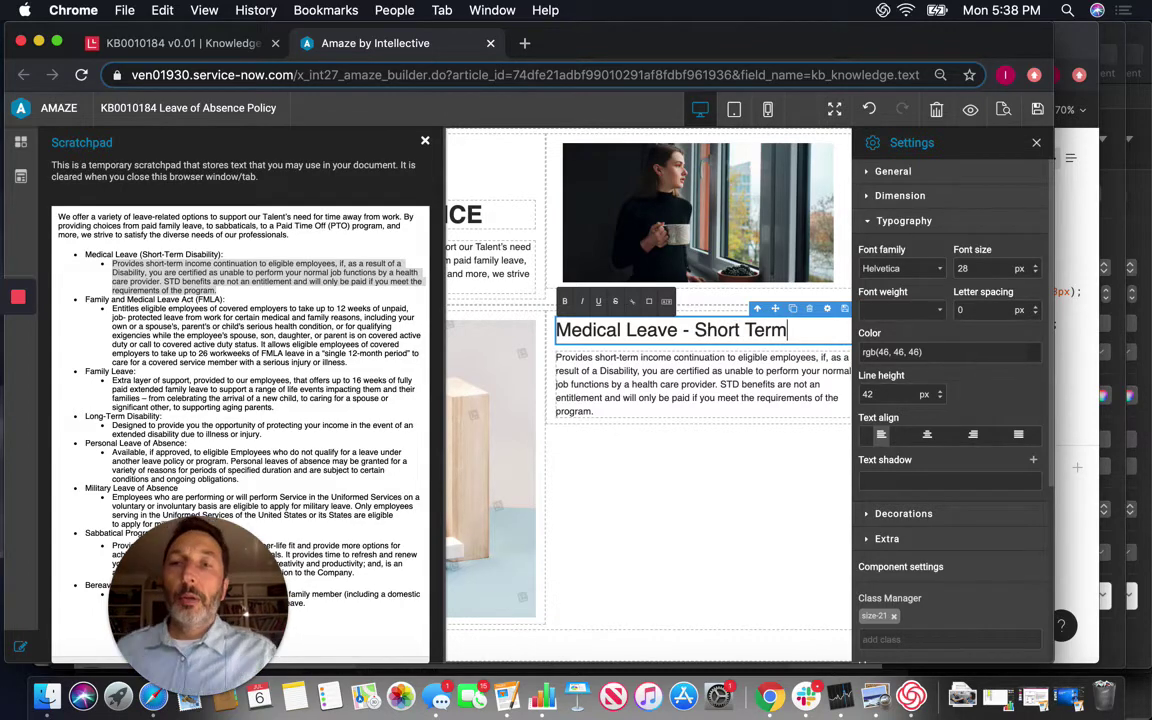
pyautogui.write(' Di')
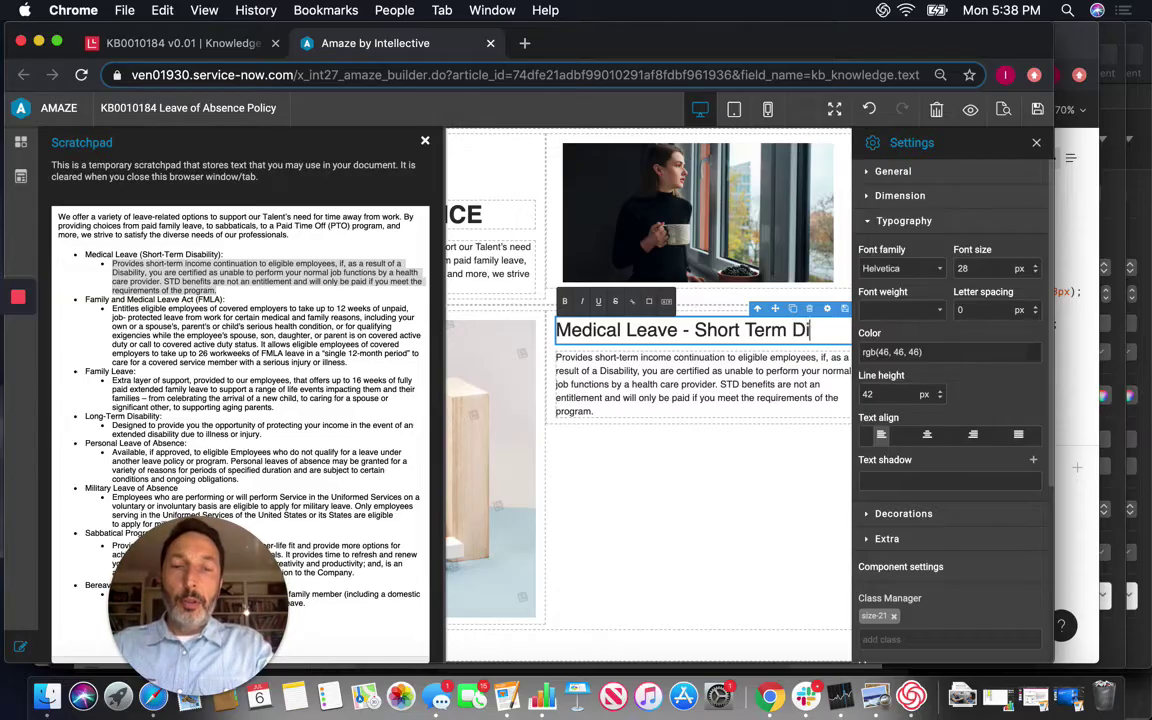
pyautogui.write('sability')
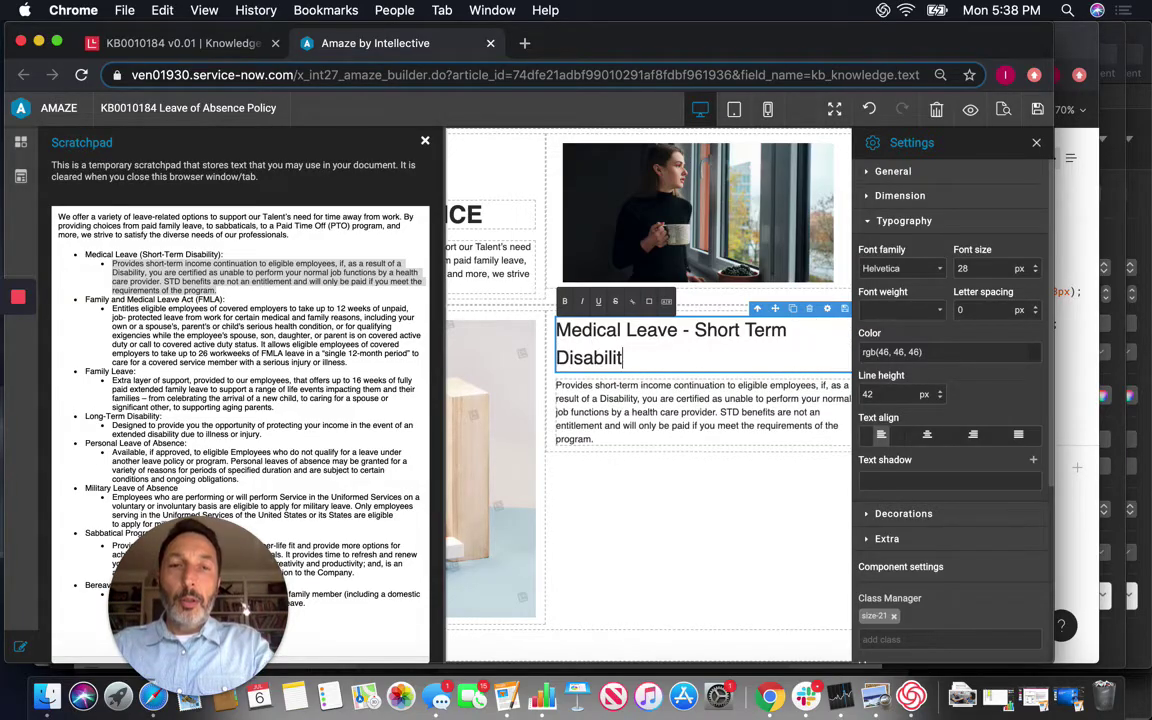
pyautogui.click(743, 532)
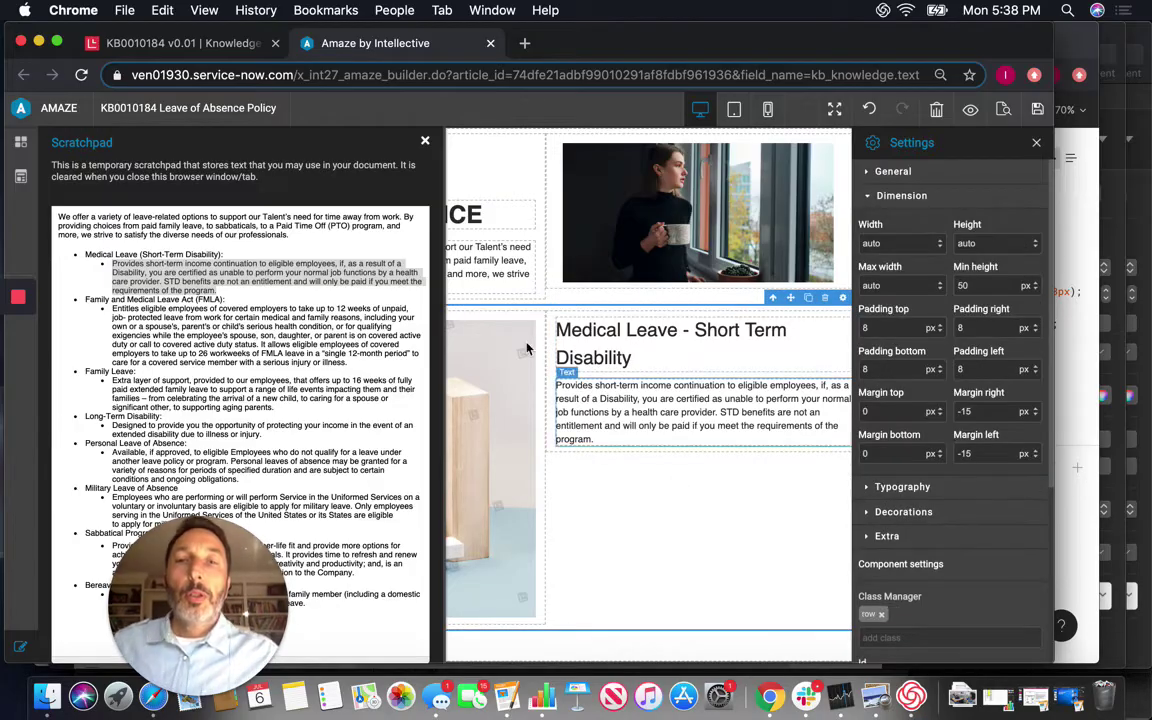
pyautogui.click(426, 144)
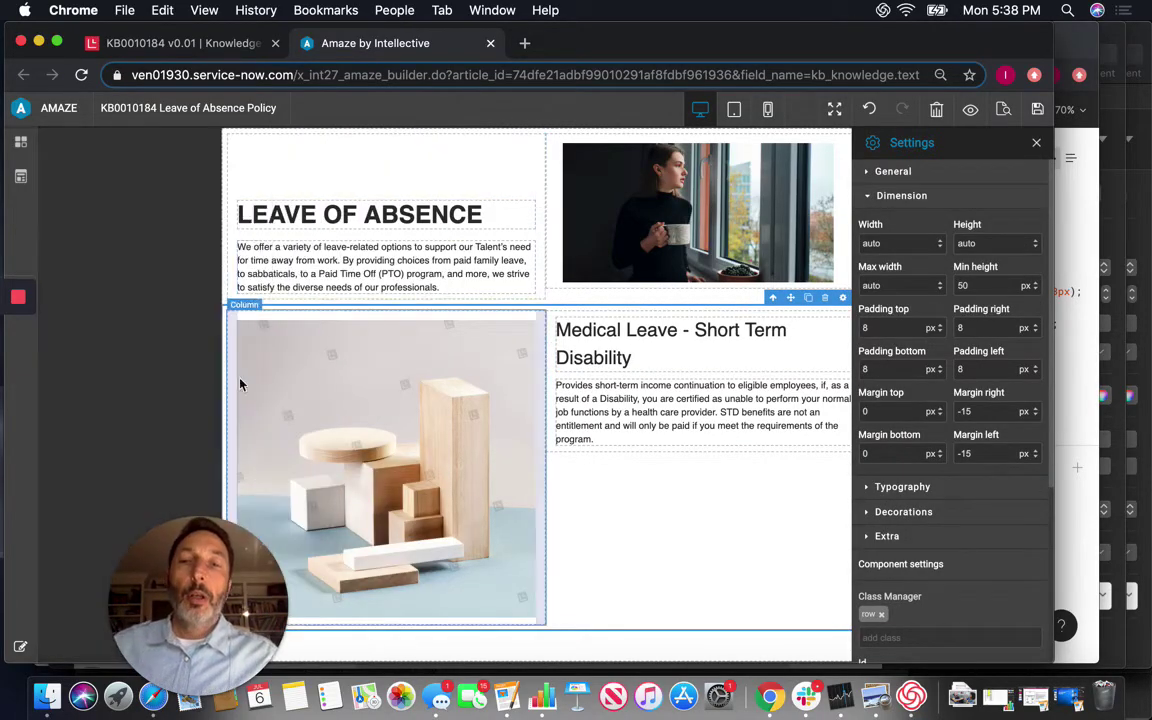
# Swap the wooden blocks photo beside the Medical Leave text for ShorttermIMG.jpg from the image library
pyautogui.click(425, 493)
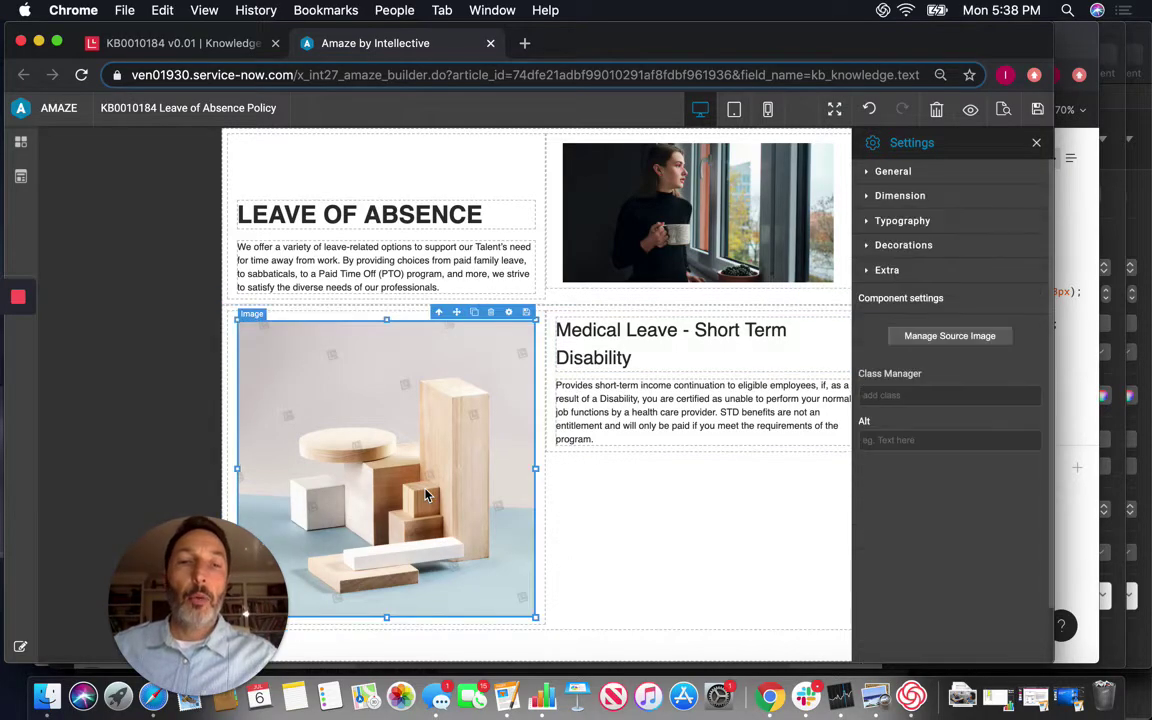
pyautogui.click(954, 337)
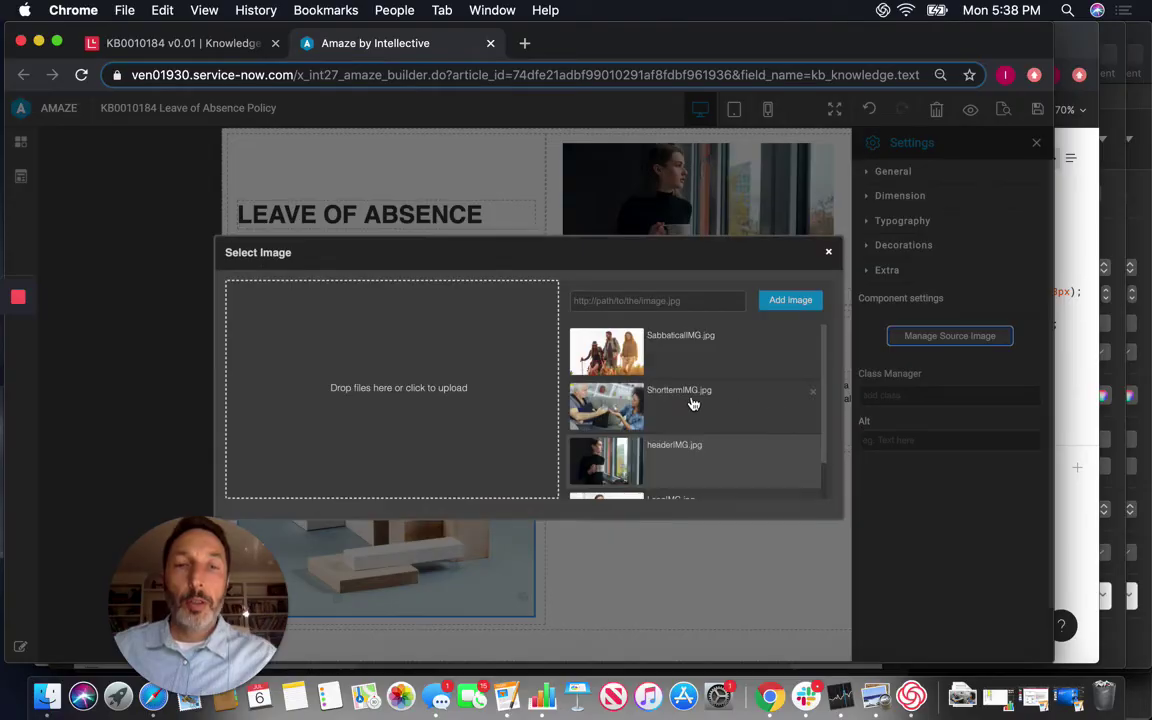
pyautogui.click(692, 403)
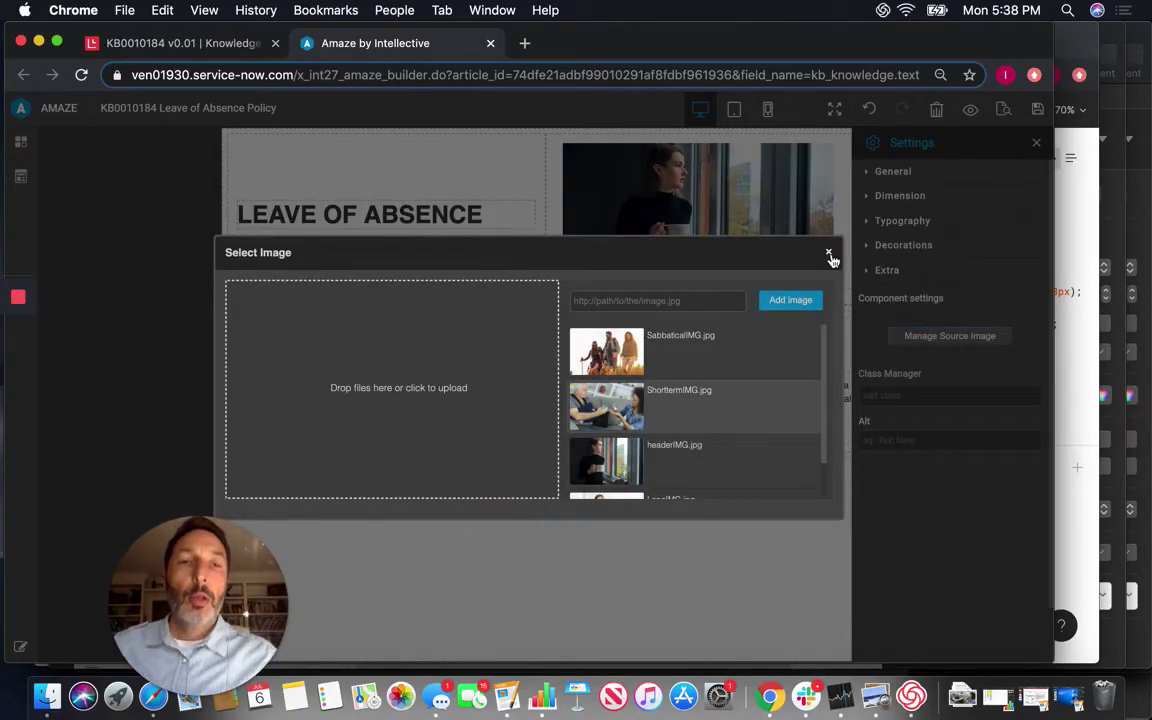
pyautogui.click(829, 254)
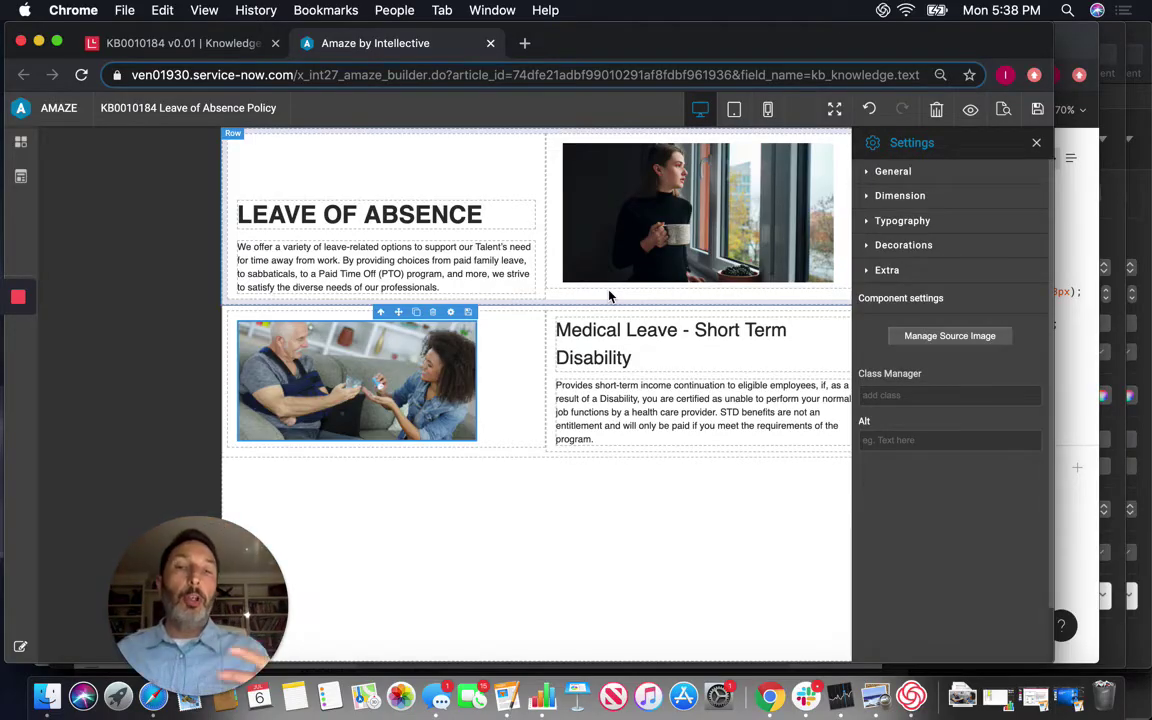
# Give the row holding the "LEAVE OF ABSENCE" heading and header photo a near-black background color, #131111
pyautogui.click(555, 298)
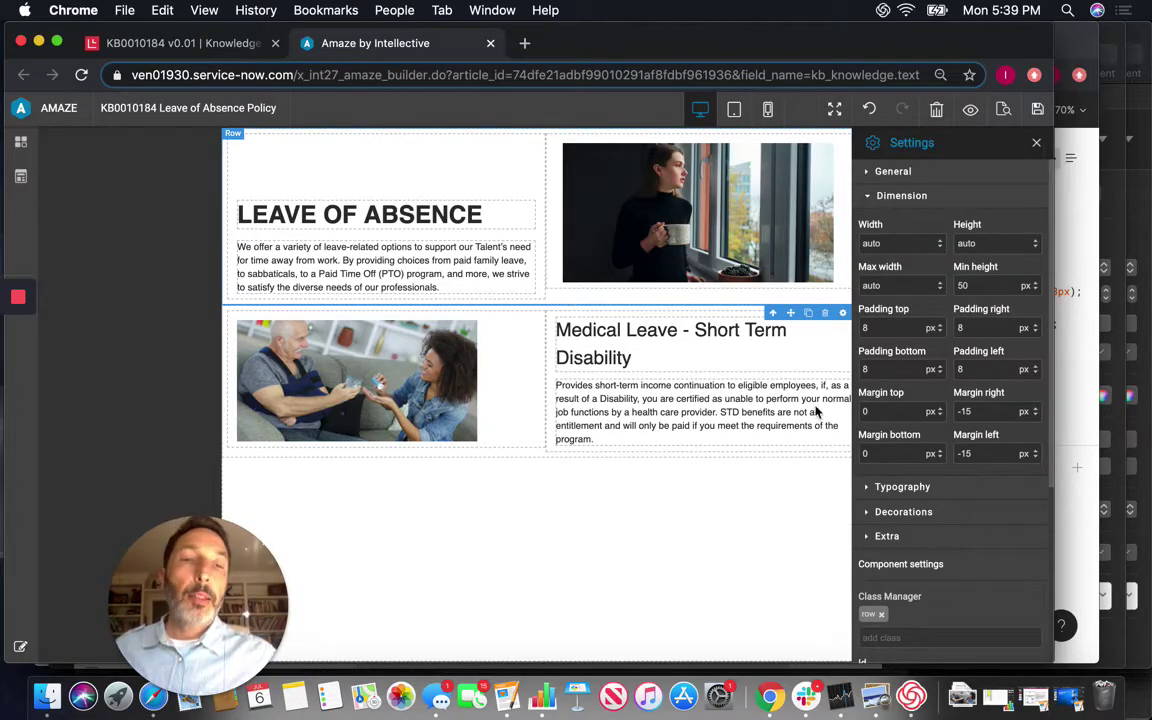
pyautogui.click(870, 194)
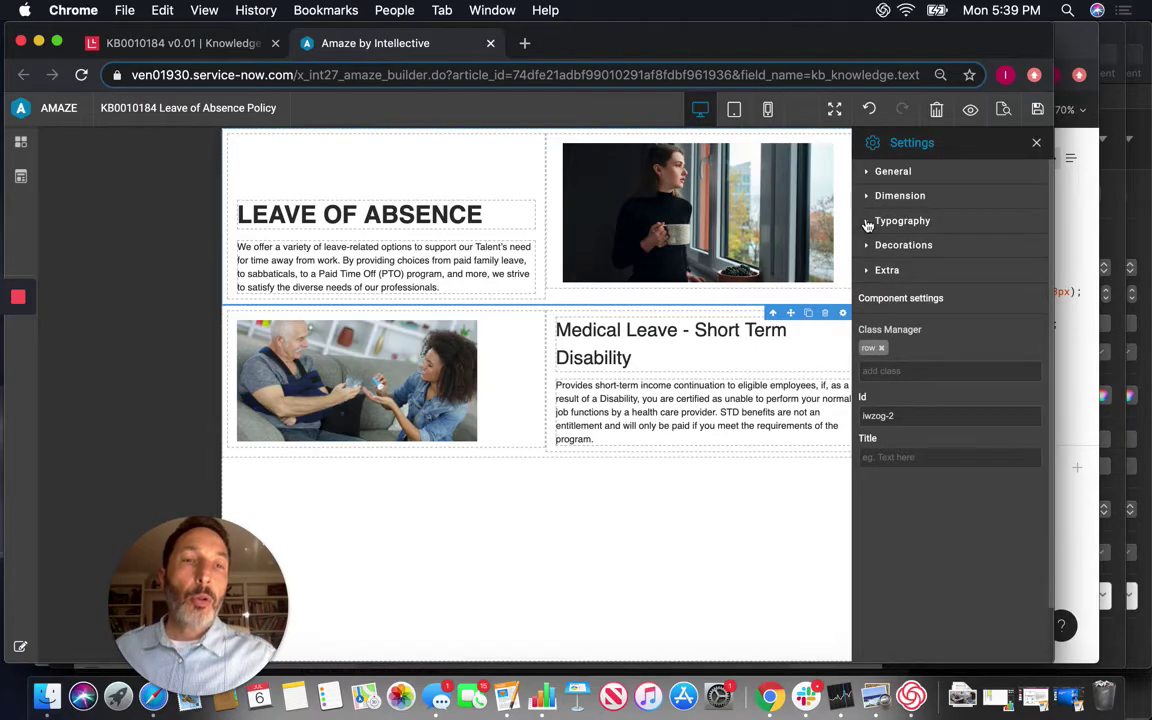
pyautogui.click(868, 222)
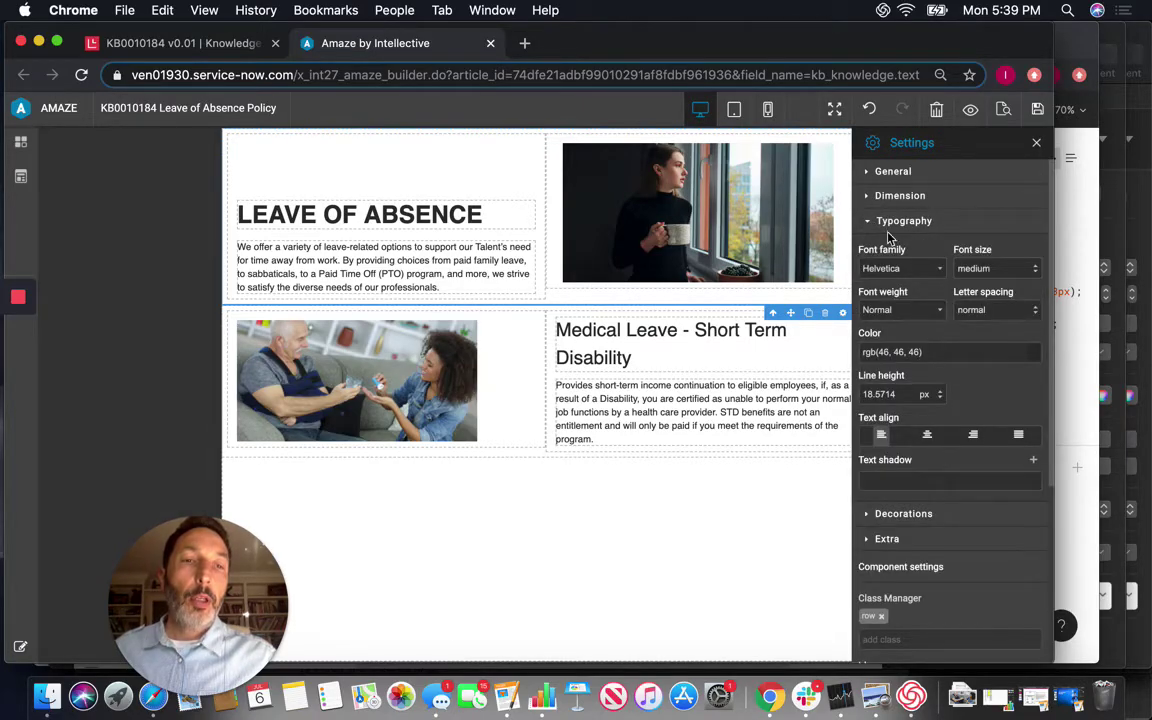
pyautogui.click(872, 221)
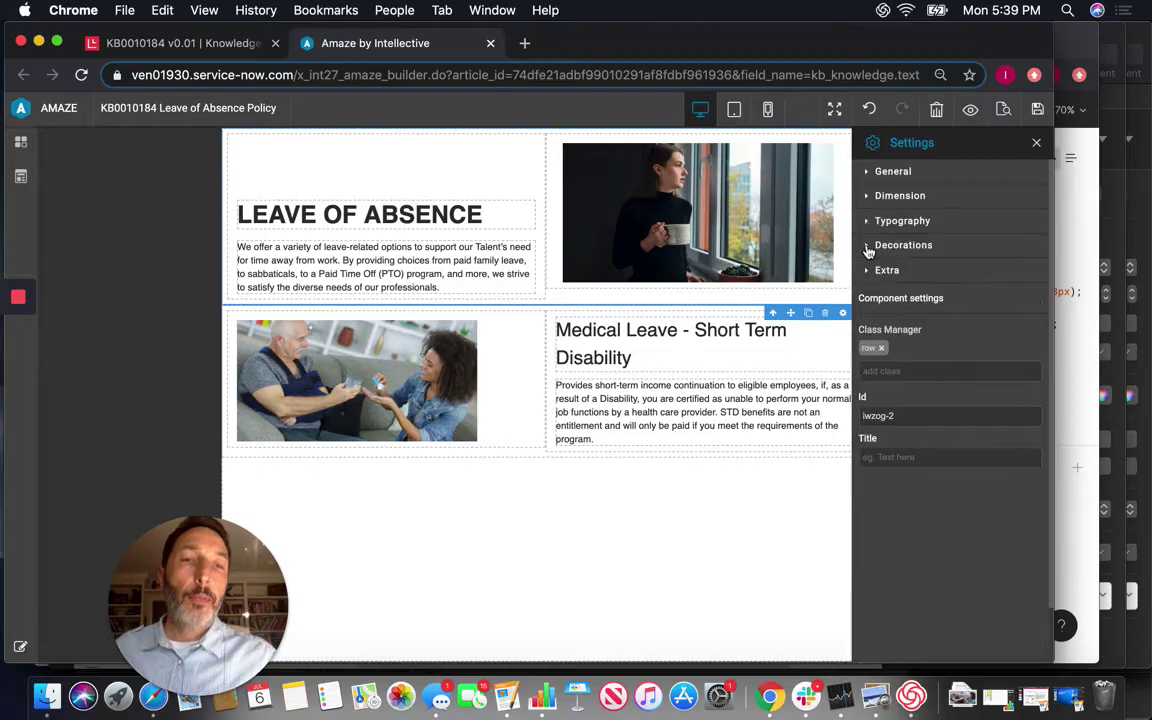
pyautogui.click(868, 249)
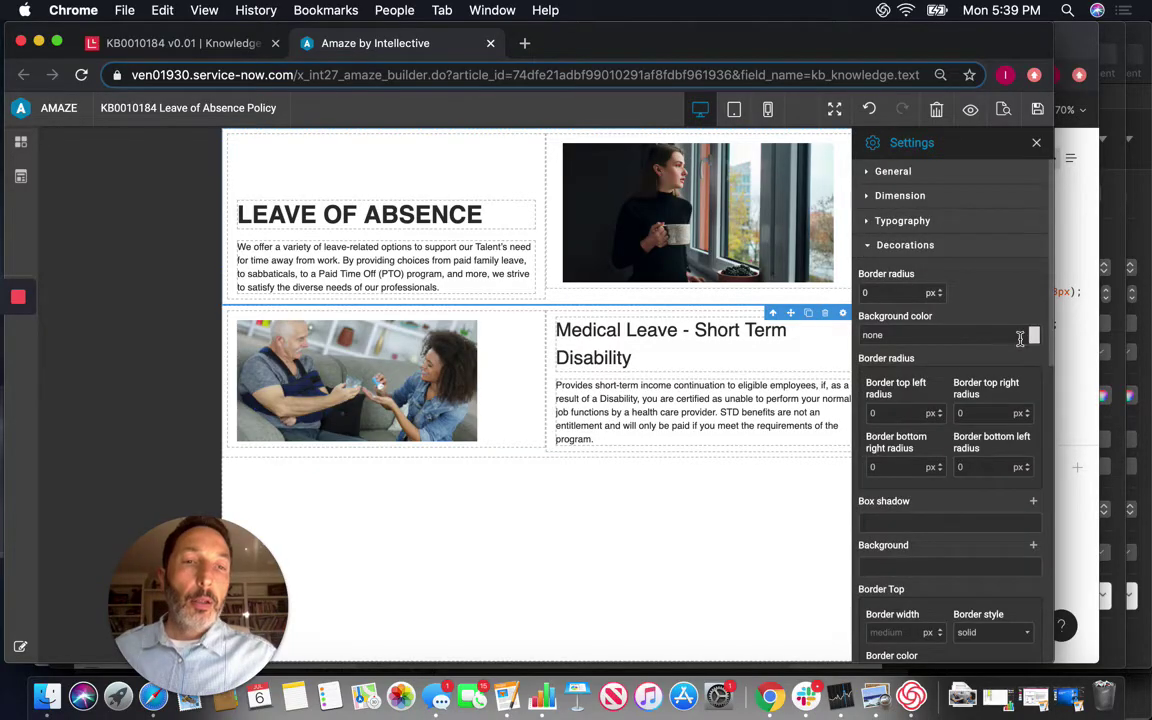
pyautogui.click(1033, 335)
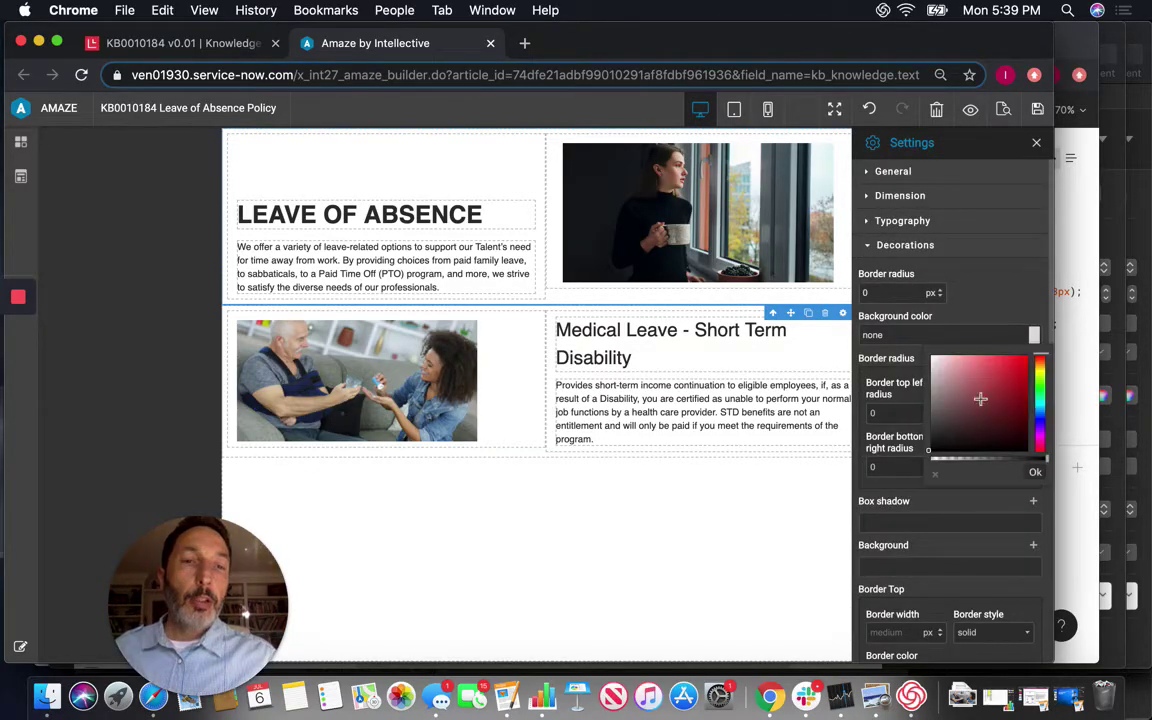
pyautogui.click(934, 446)
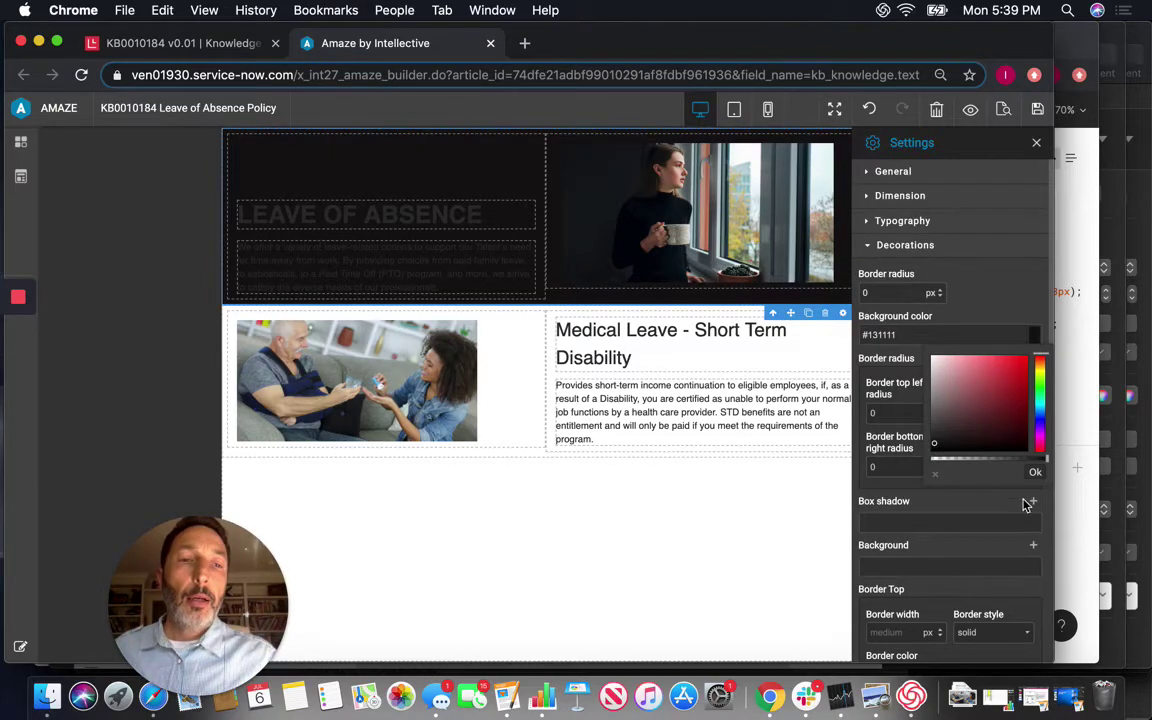
pyautogui.click(1035, 471)
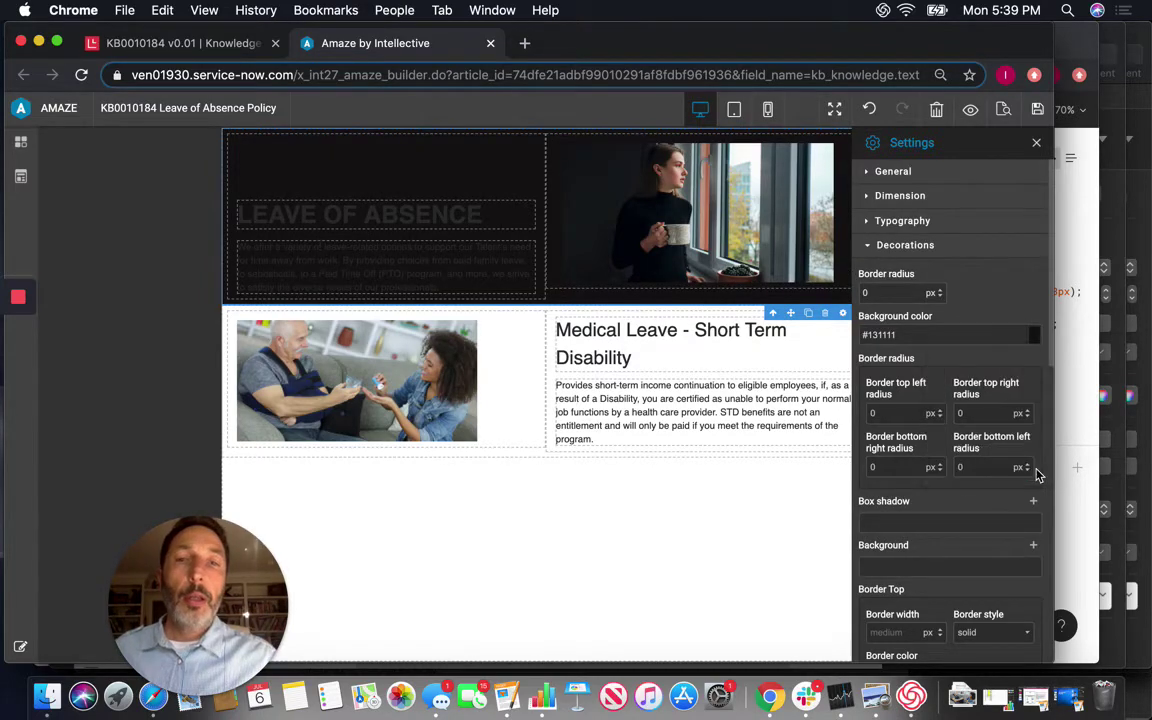
# Set the text color of the "LEAVE OF ABSENCE" and "Medical Leave - Short Term Disability" headings to bright green #71e711
pyautogui.click(465, 170)
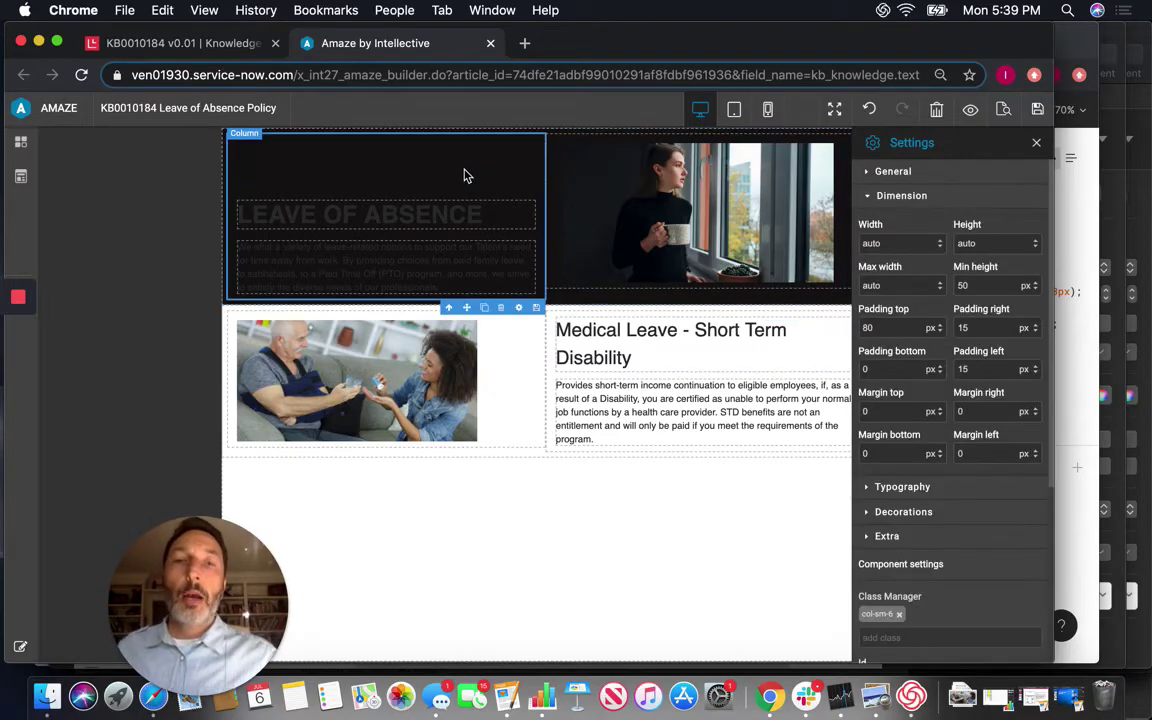
pyautogui.doubleClick(399, 218)
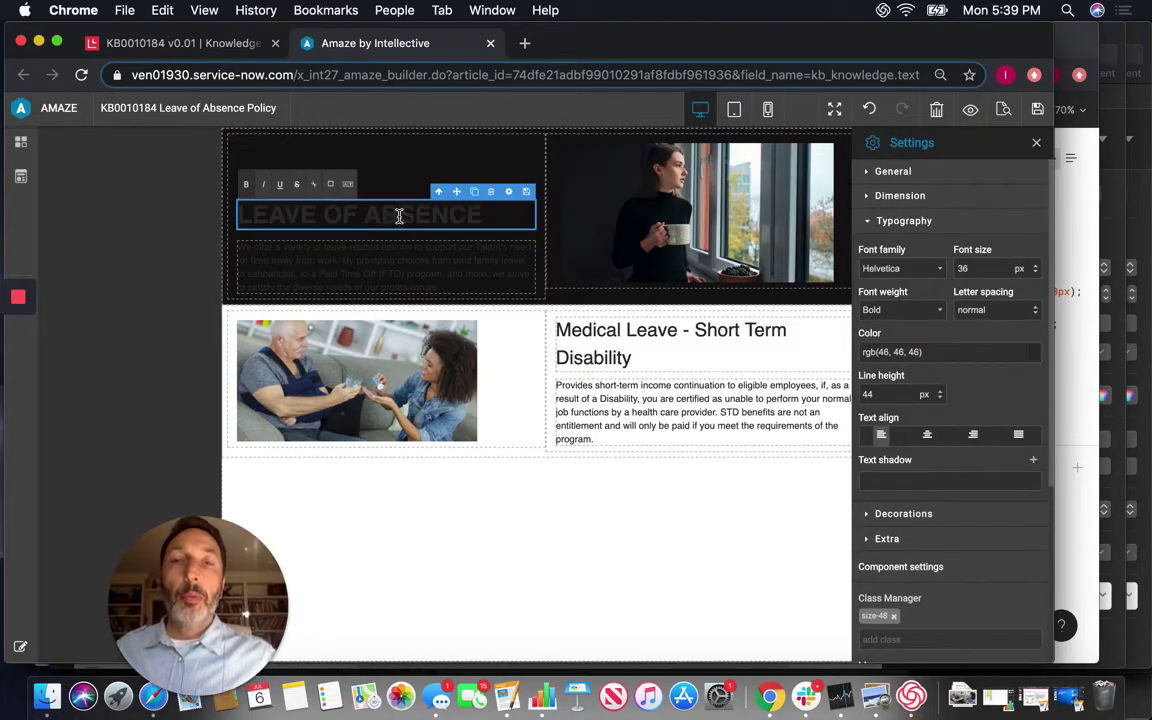
pyautogui.tripleClick(399, 216)
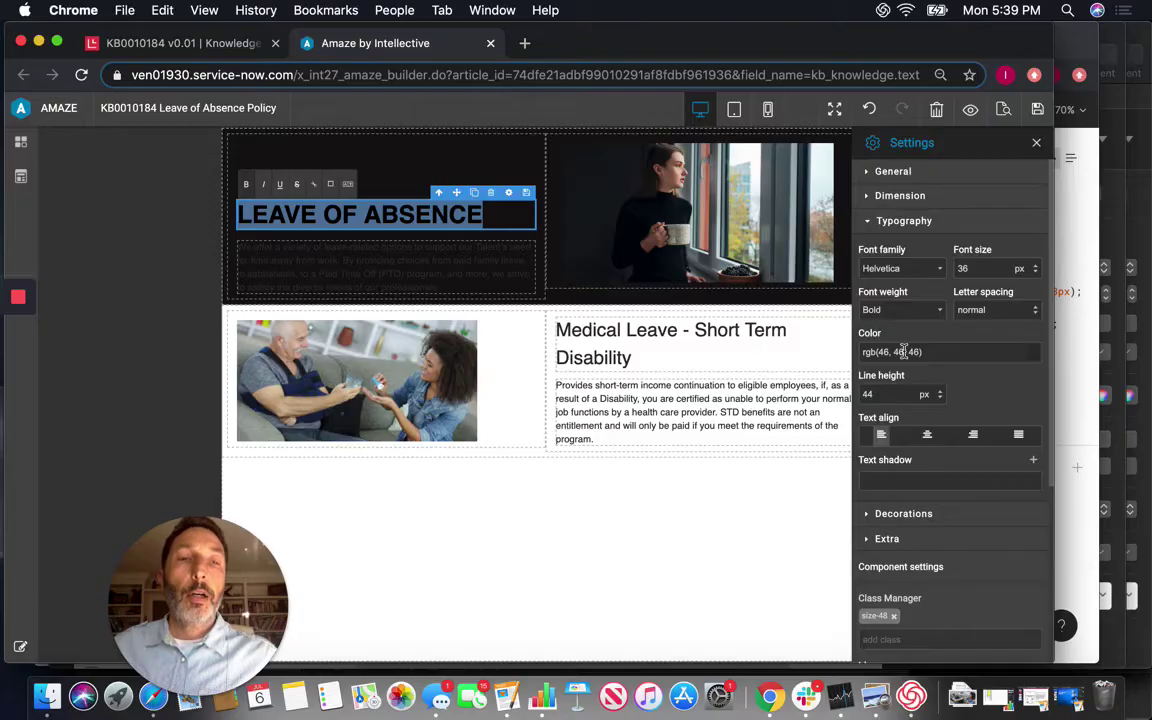
pyautogui.click(968, 352)
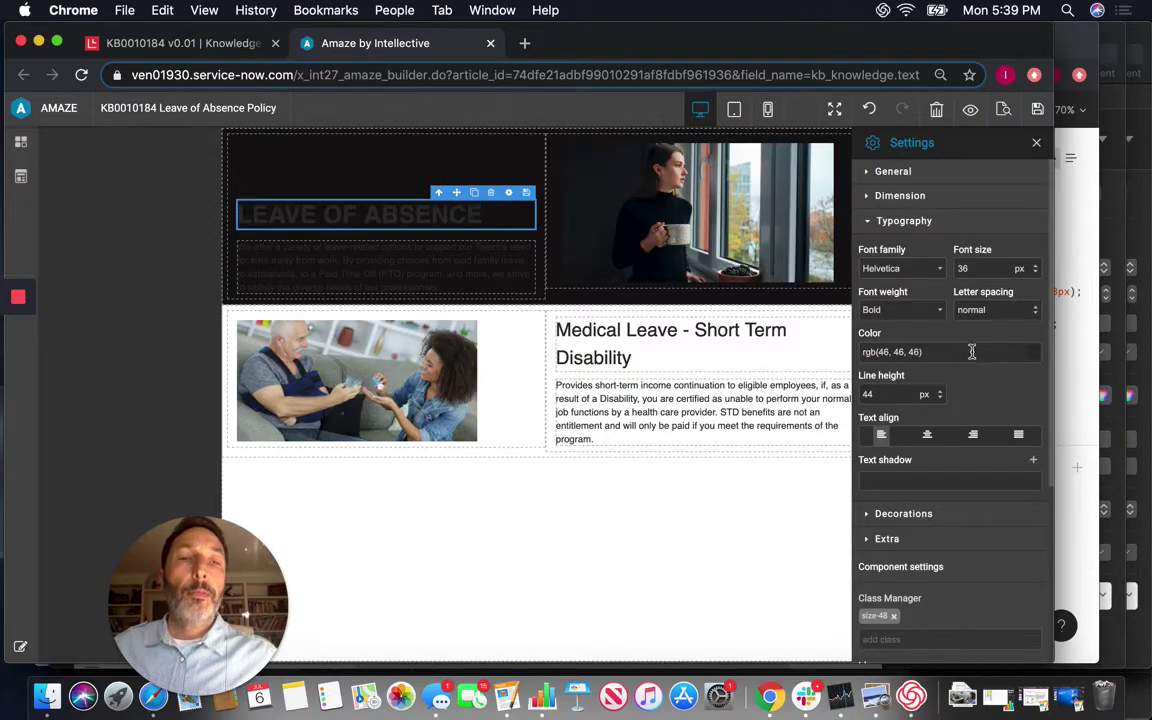
pyautogui.click(1034, 360)
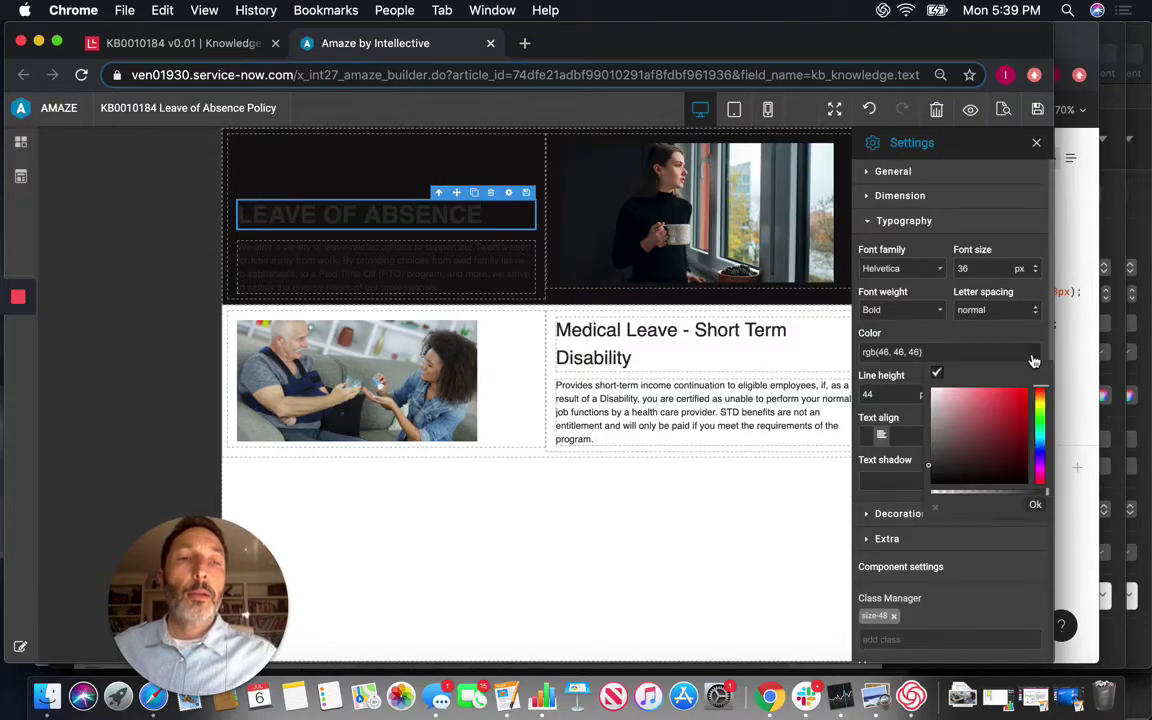
pyautogui.click(1039, 411)
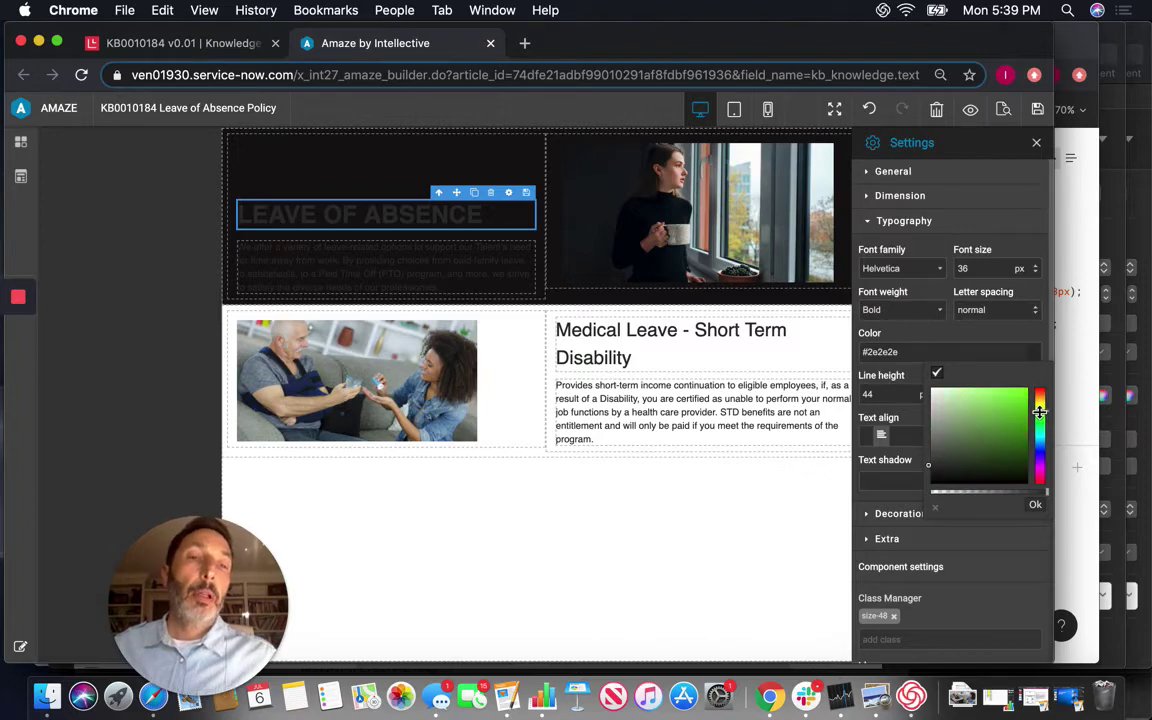
pyautogui.click(1021, 397)
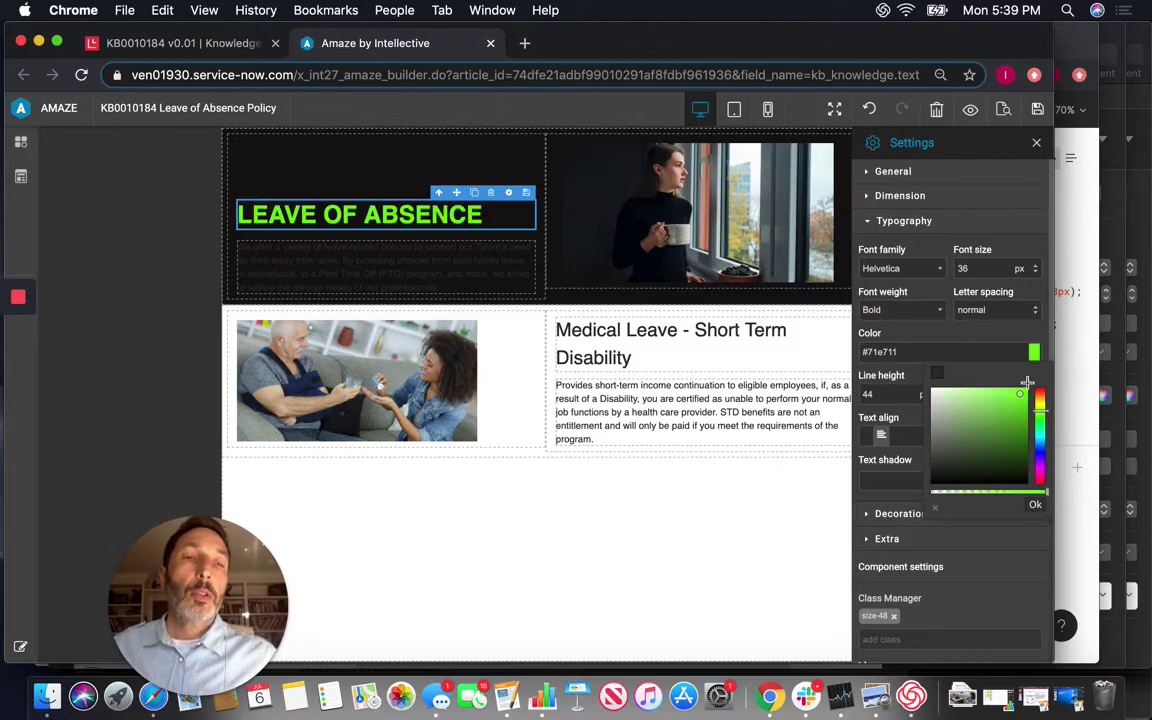
pyautogui.tripleClick(595, 337)
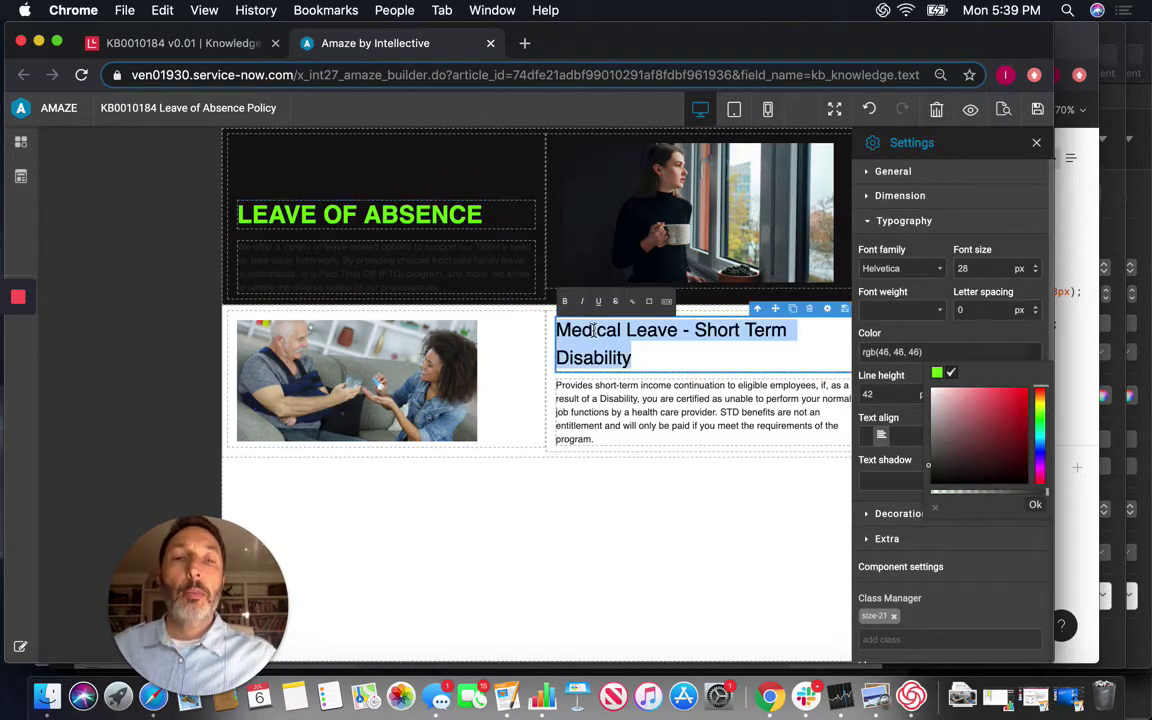
pyautogui.click(936, 373)
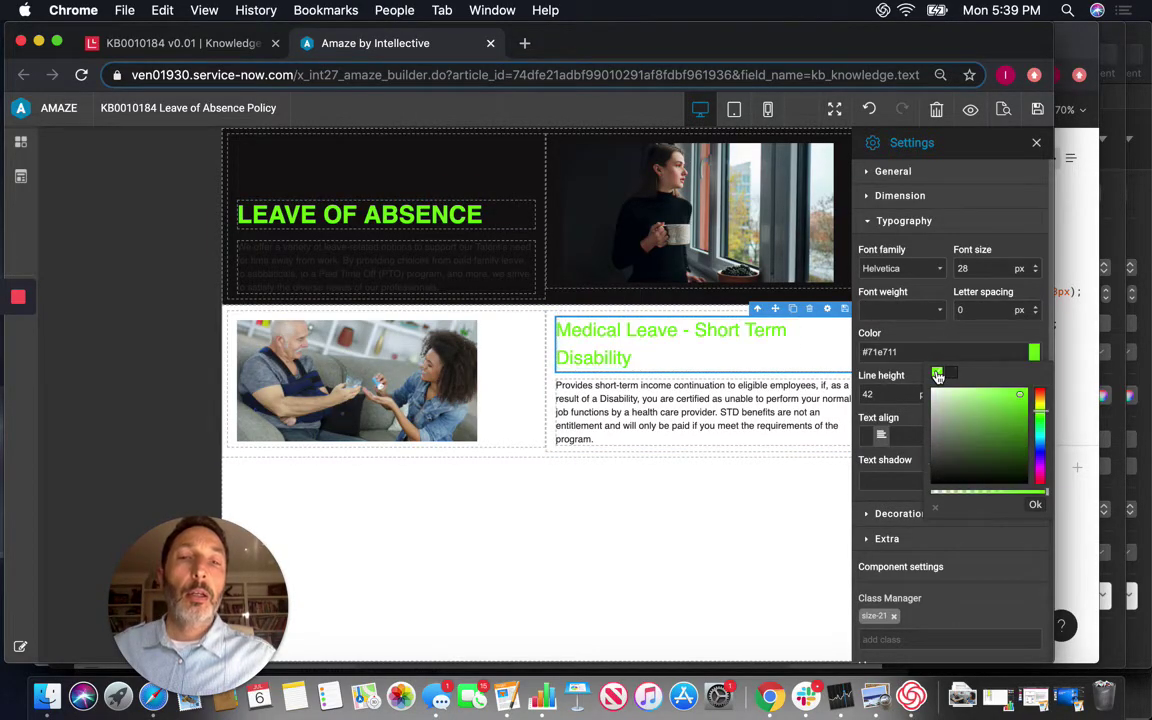
# Set the text color of the introductory paragraph under "LEAVE OF ABSENCE" to off-white #f3e3e3
pyautogui.click(401, 261)
pyautogui.doubleClick(401, 260)
pyautogui.tripleClick(401, 259)
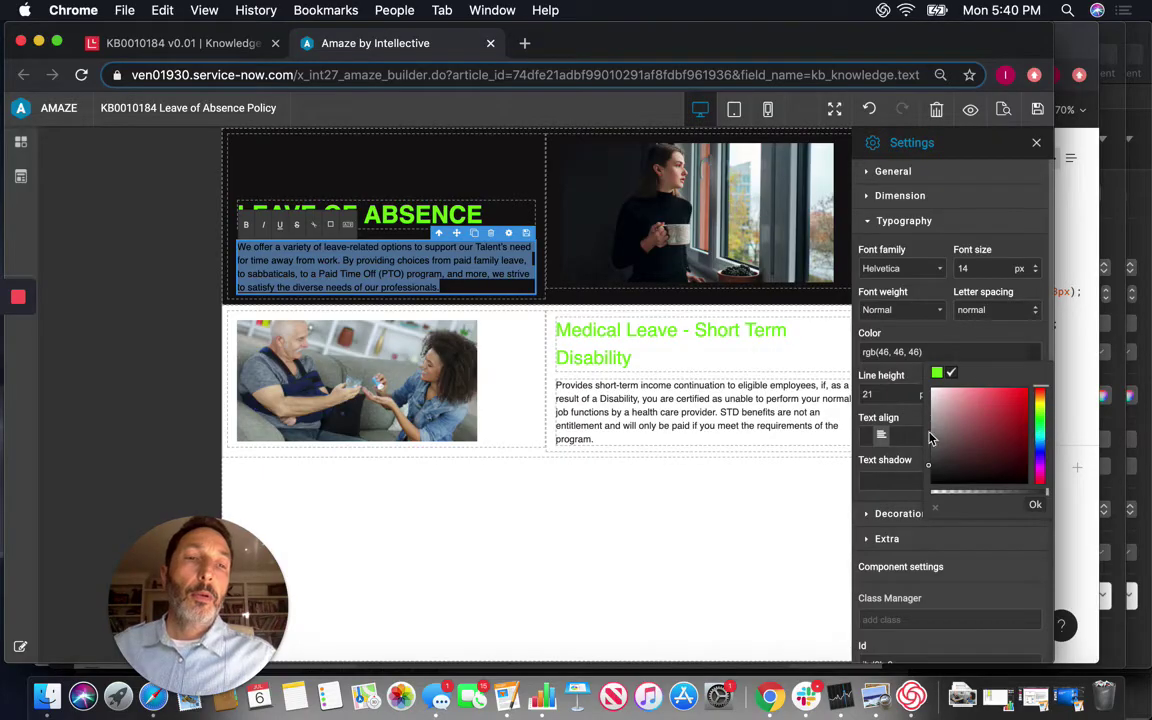
pyautogui.click(935, 392)
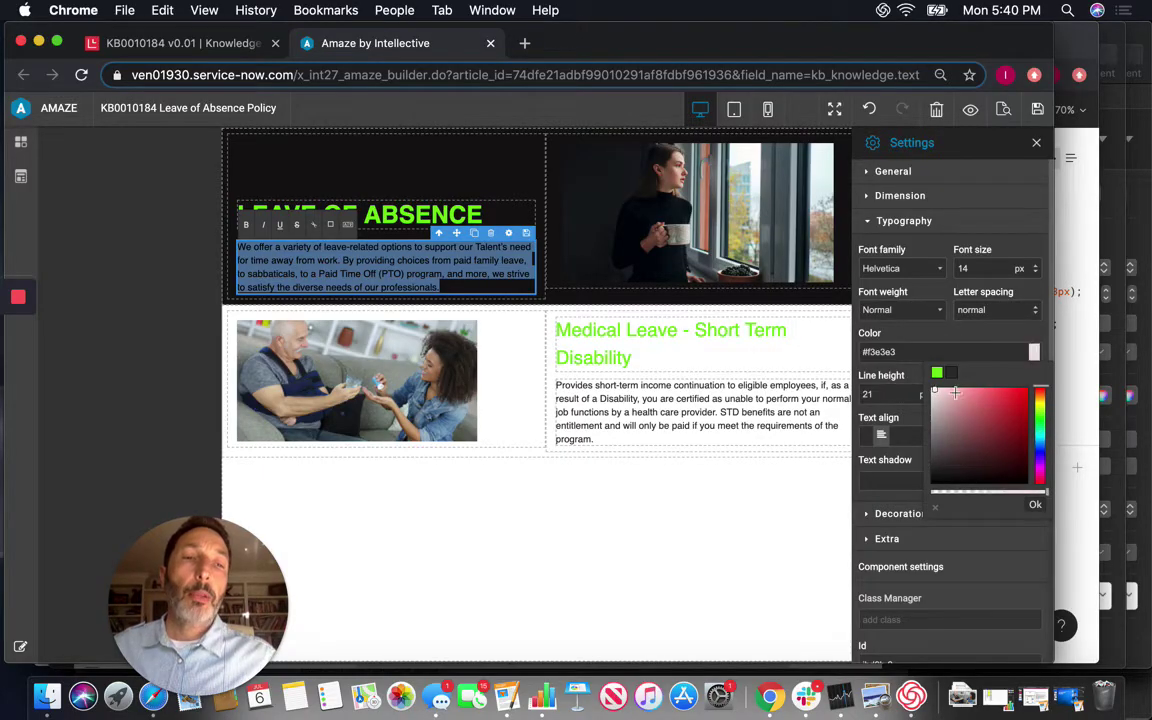
pyautogui.click(1027, 513)
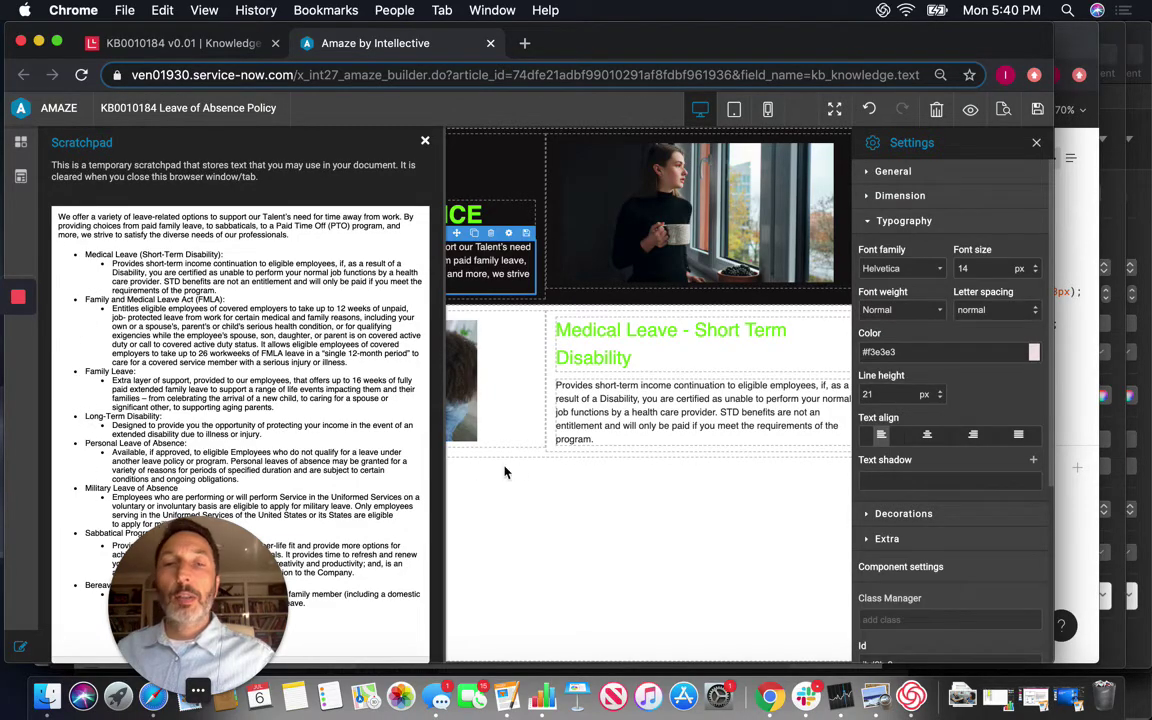
# Close the Scratchpad and duplicate the whole Medical Leave row several times to make rows for the other leave types
pyautogui.click(425, 140)
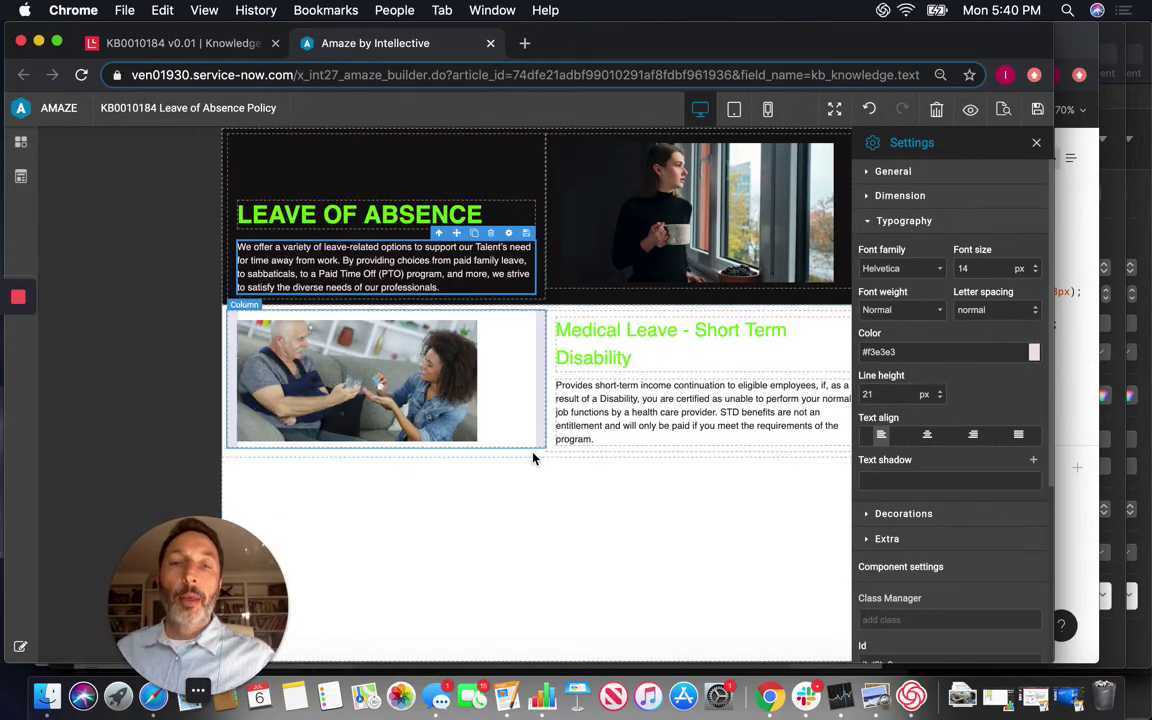
pyautogui.click(537, 456)
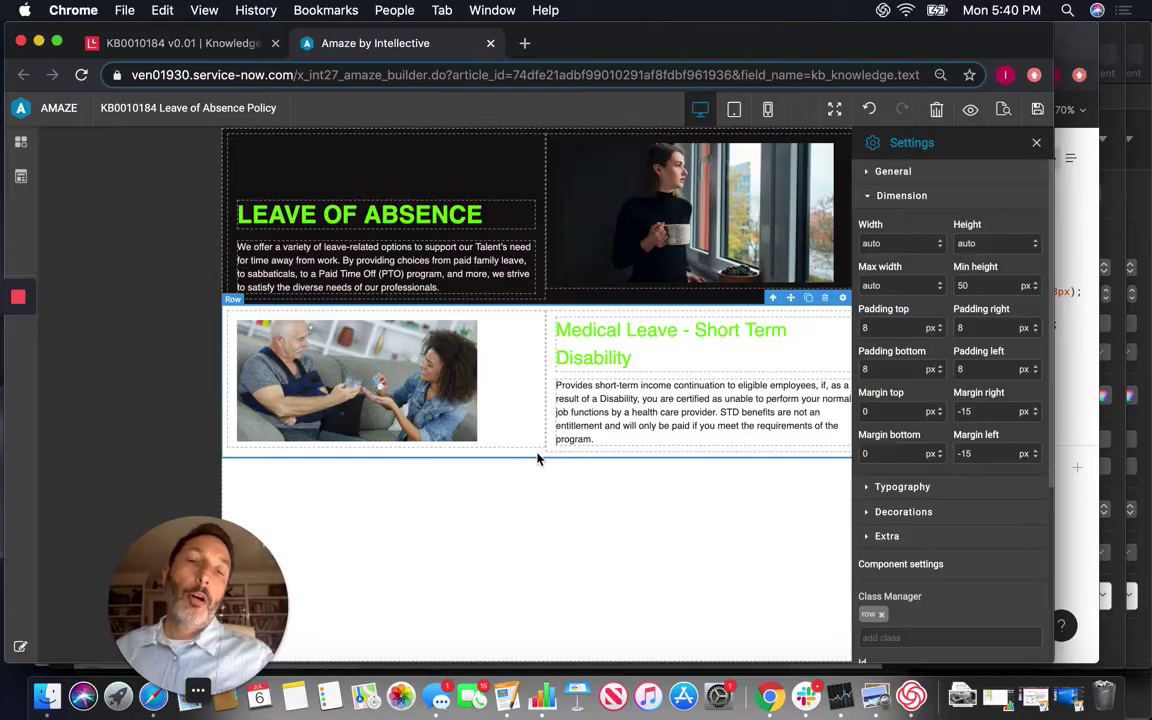
pyautogui.click(809, 300)
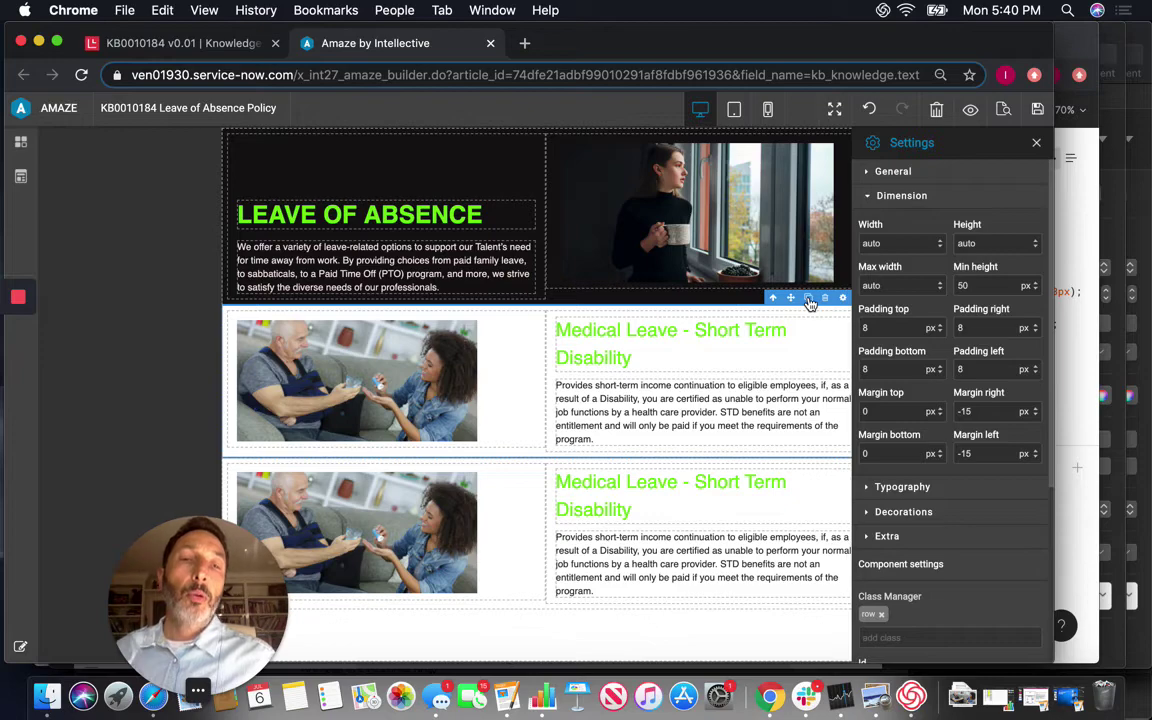
pyautogui.click(809, 300)
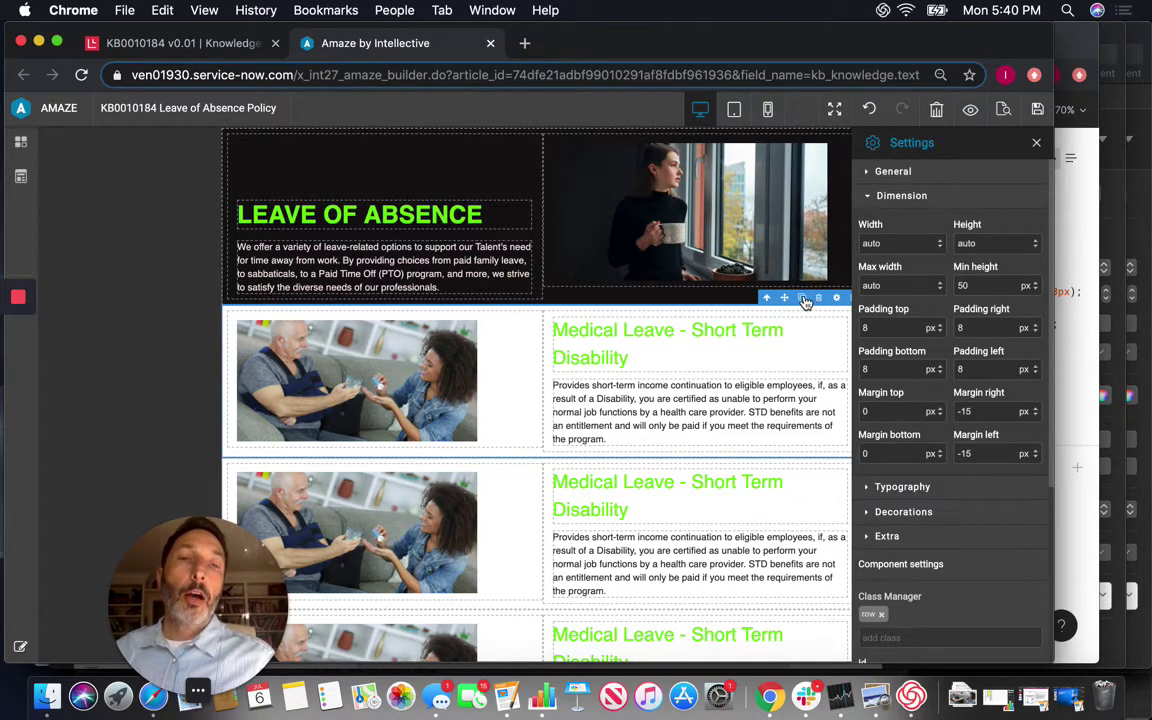
pyautogui.scroll(-5, 680, 520)
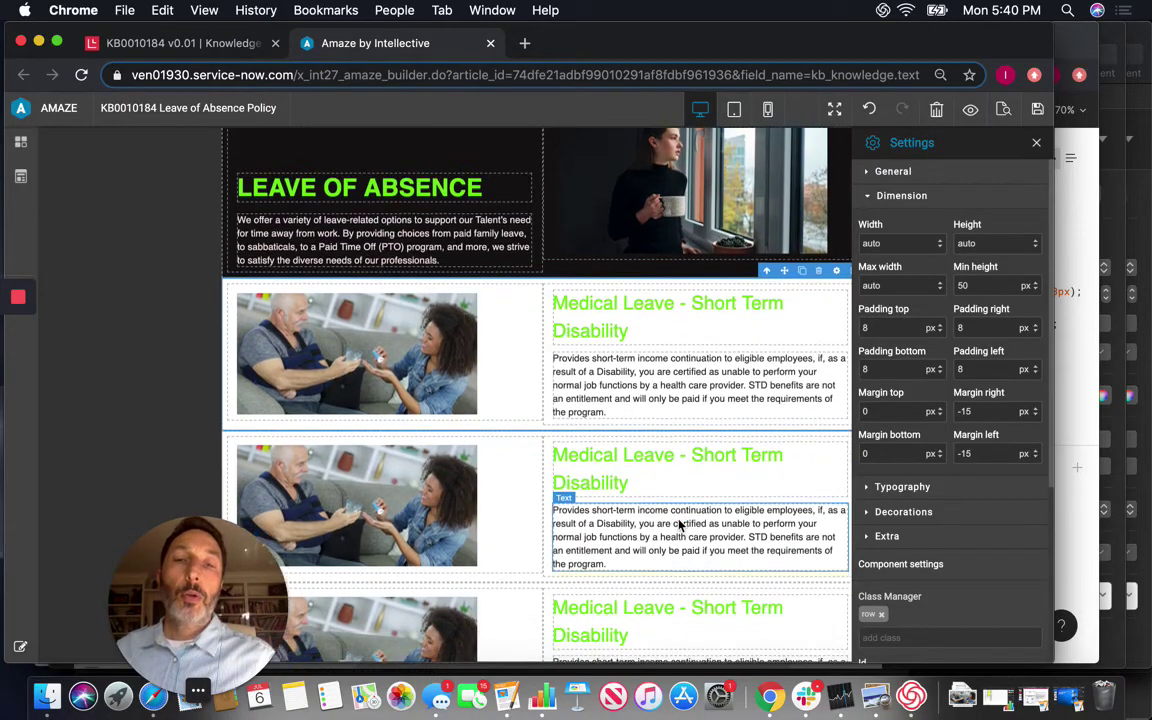
pyautogui.scroll(-4, 679, 524)
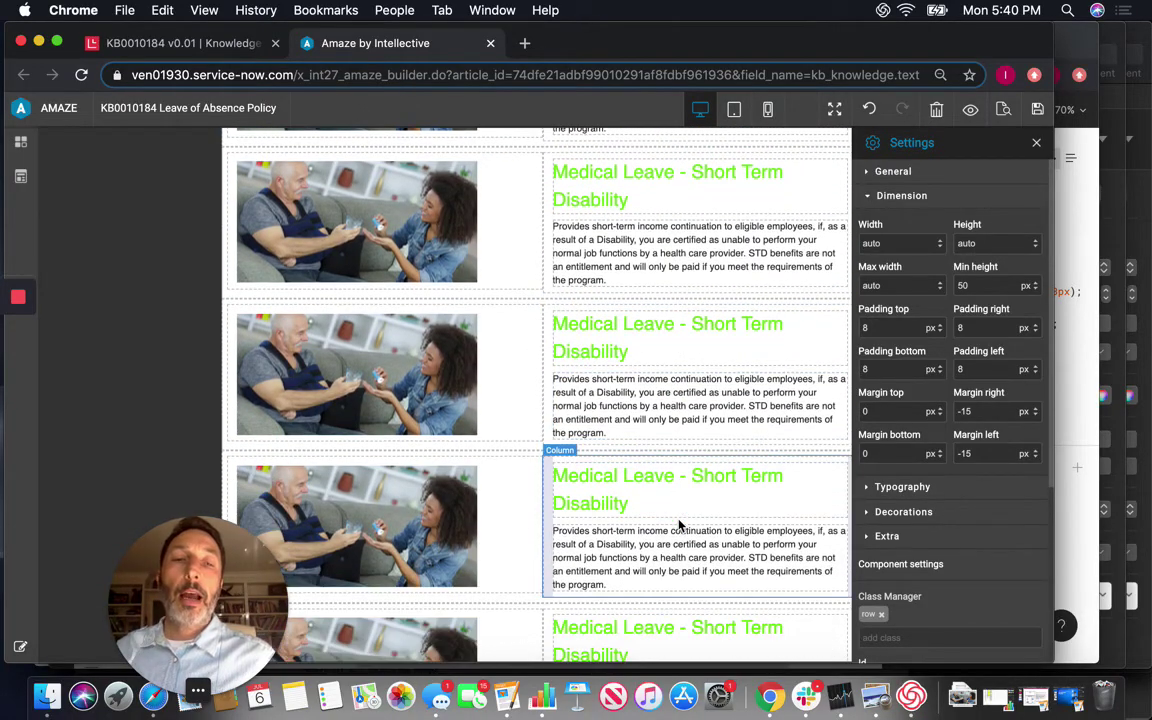
pyautogui.scroll(-2, 679, 524)
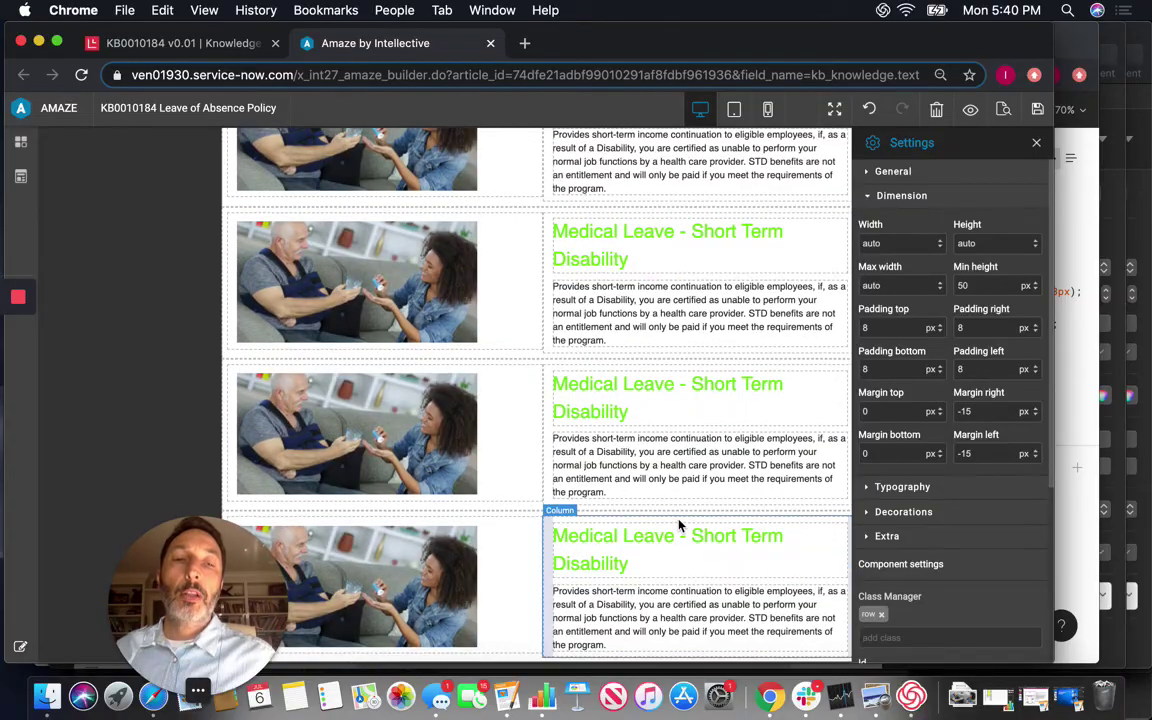
pyautogui.scroll(5, 679, 524)
pyautogui.scroll(2, 679, 524)
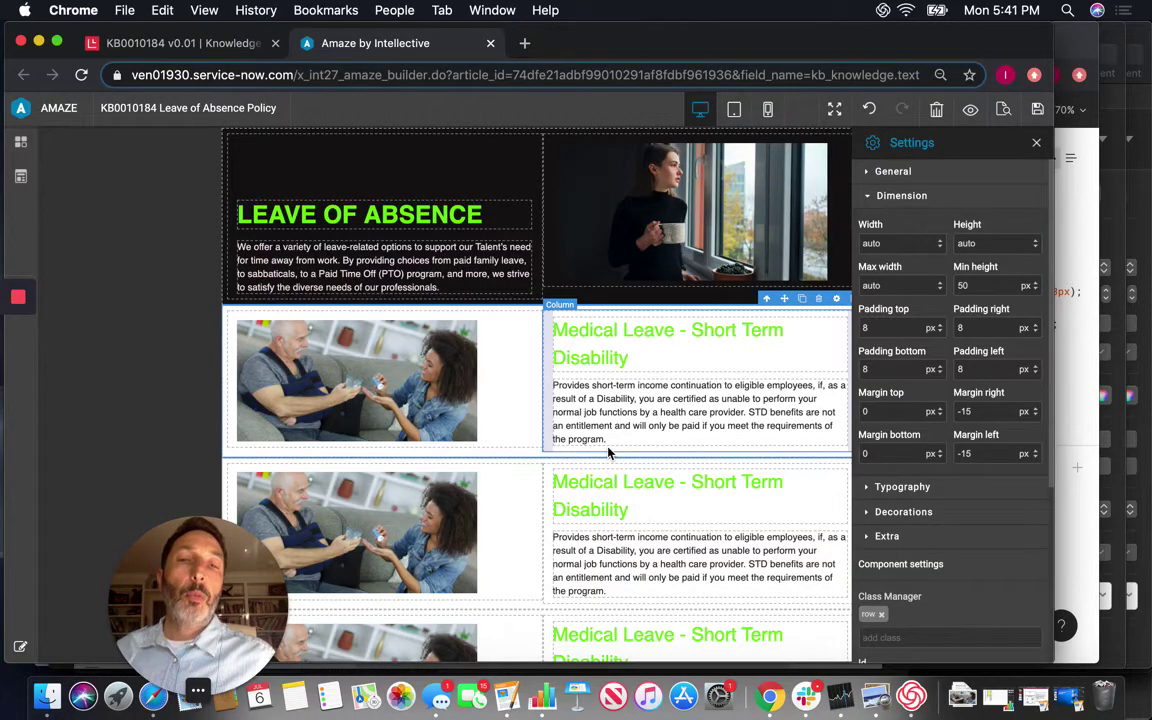
# Replace the paragraph in the second Medical Leave row with the Family and Medical Leave Act (FMLA) description from the Scratchpad
pyautogui.click(353, 527)
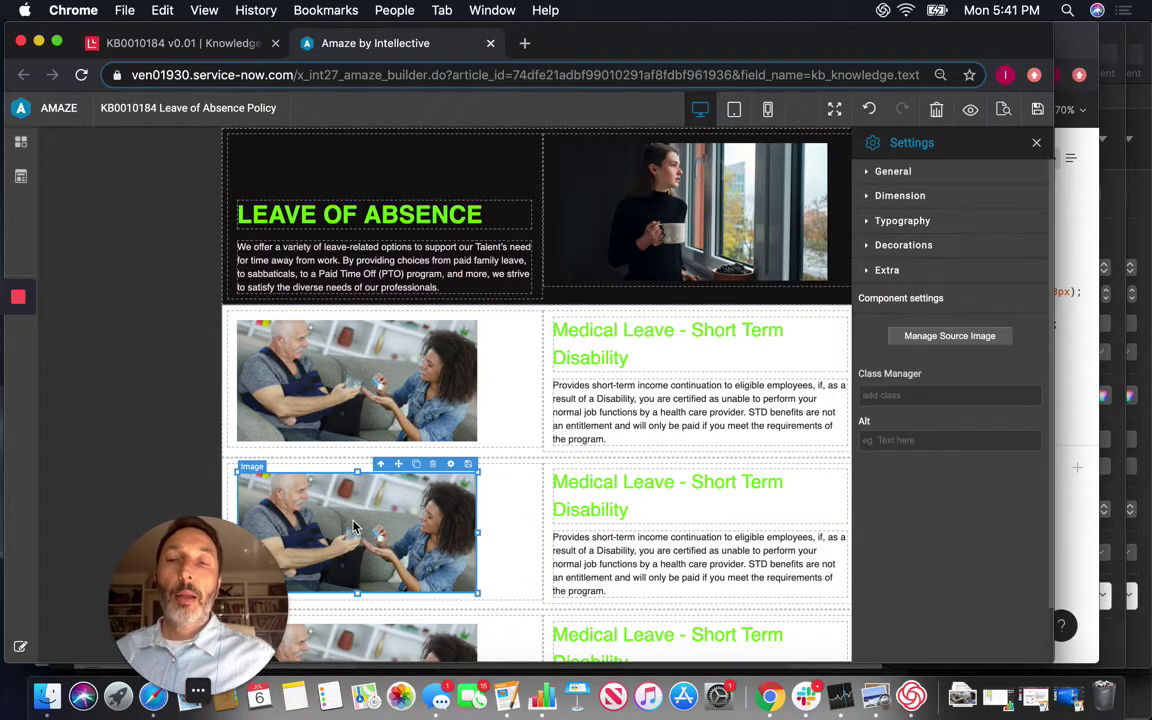
pyautogui.click(24, 651)
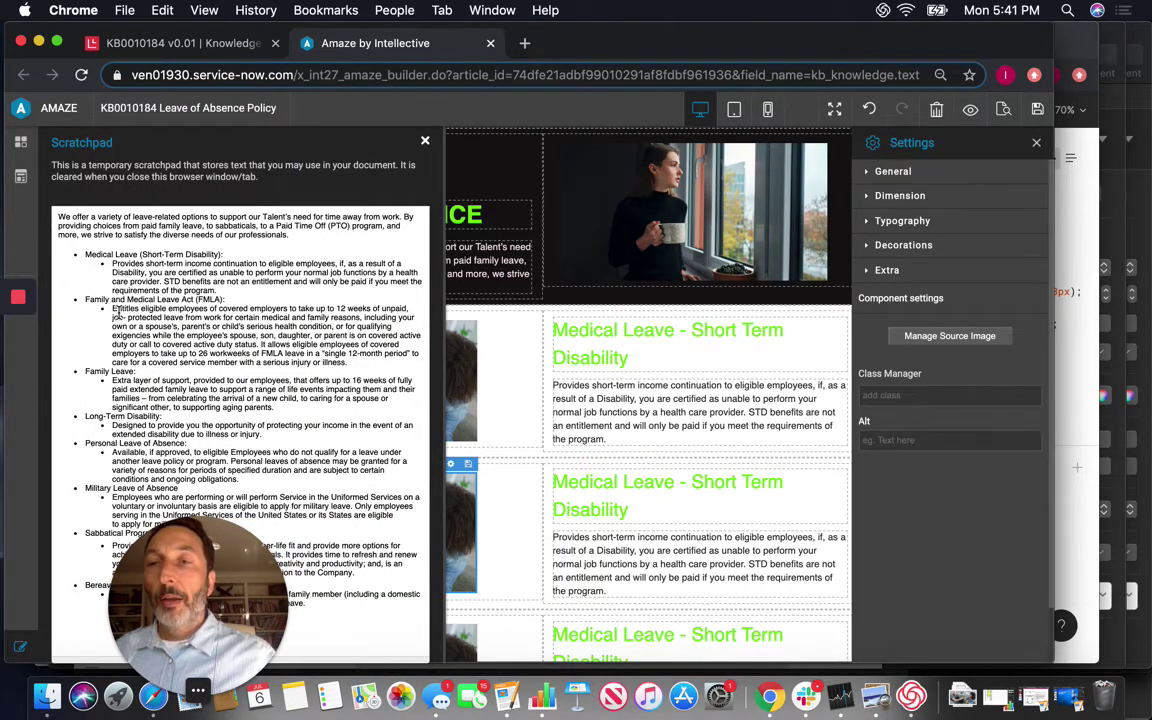
pyautogui.moveTo(110, 309); pyautogui.dragTo(348, 364)
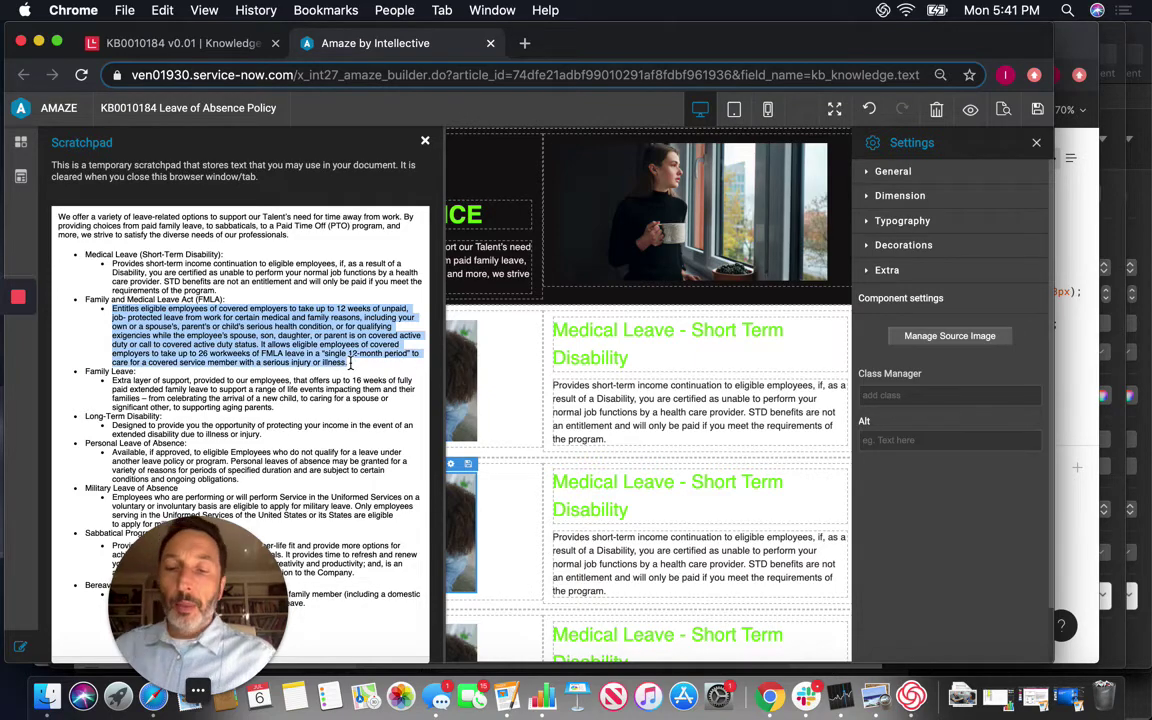
pyautogui.press('super+c')
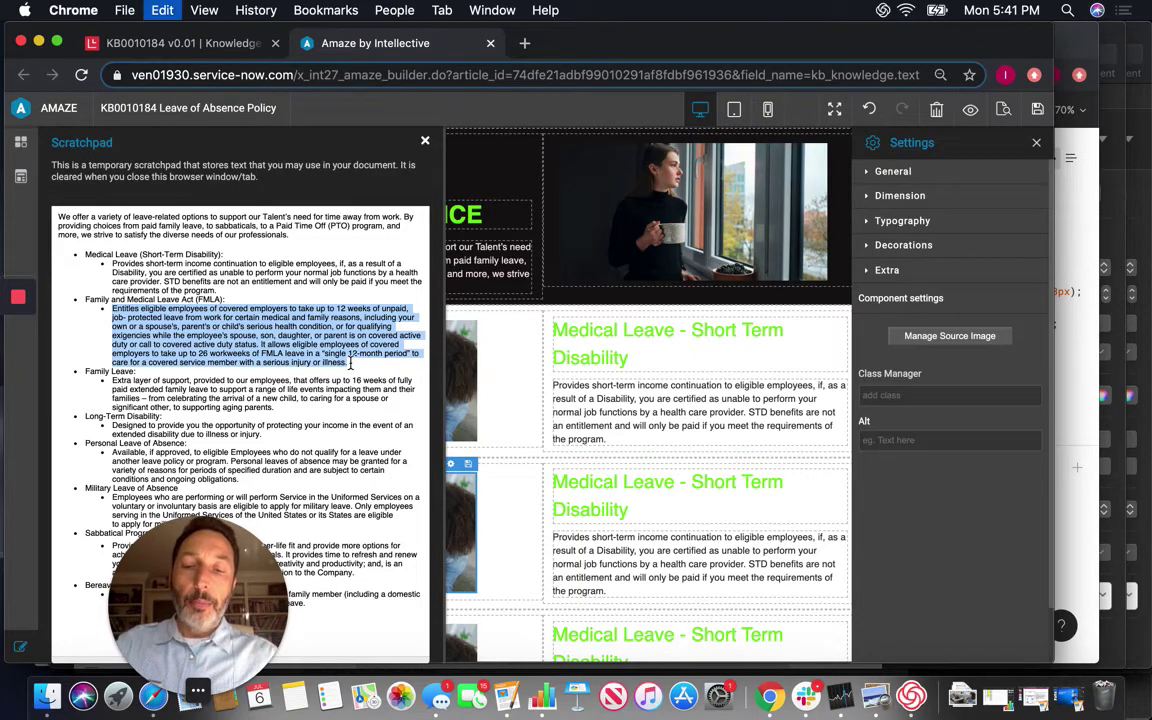
pyautogui.doubleClick(624, 553)
pyautogui.press('super+a')
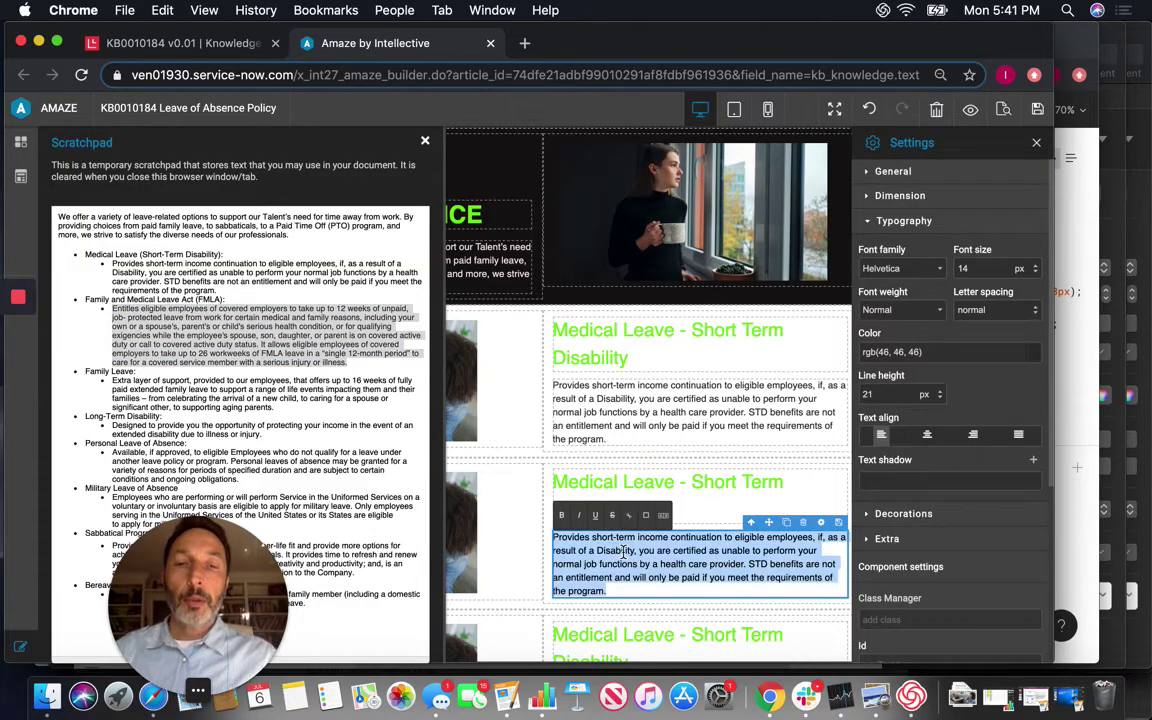
pyautogui.press('super+v')
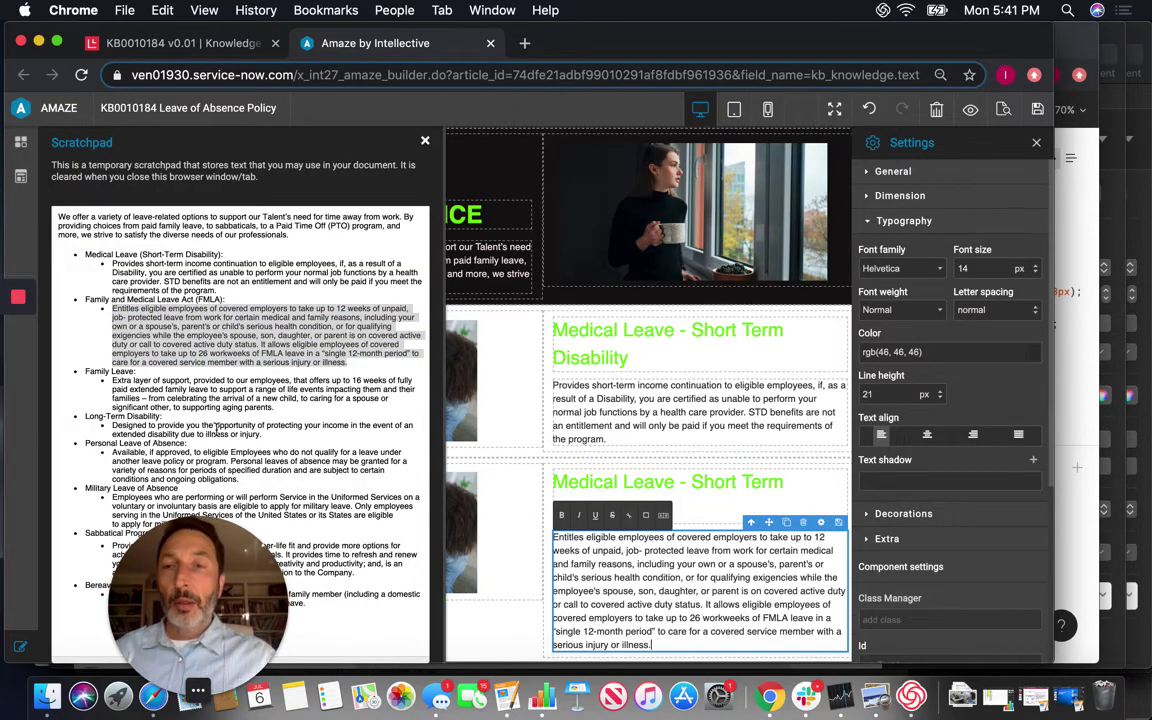
# Replace the paragraph in the third Medical Leave row with the Family Leave description from the Scratchpad
pyautogui.moveTo(113, 381); pyautogui.dragTo(284, 406)
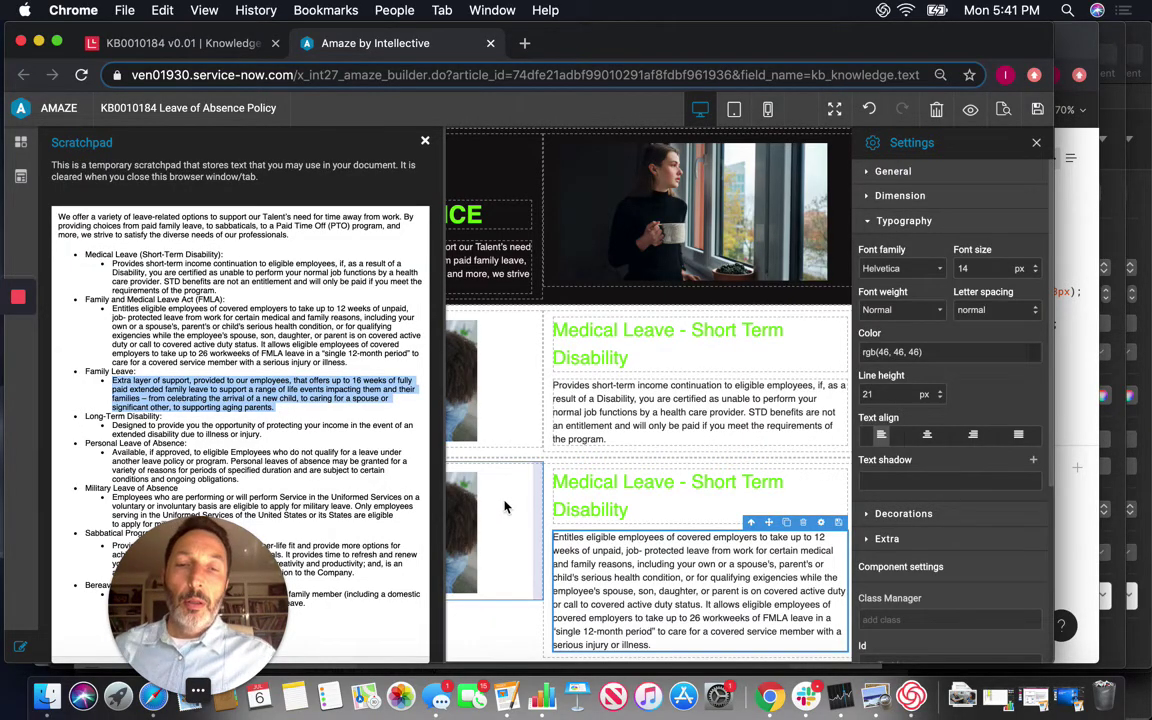
pyautogui.scroll(-5, 495, 511)
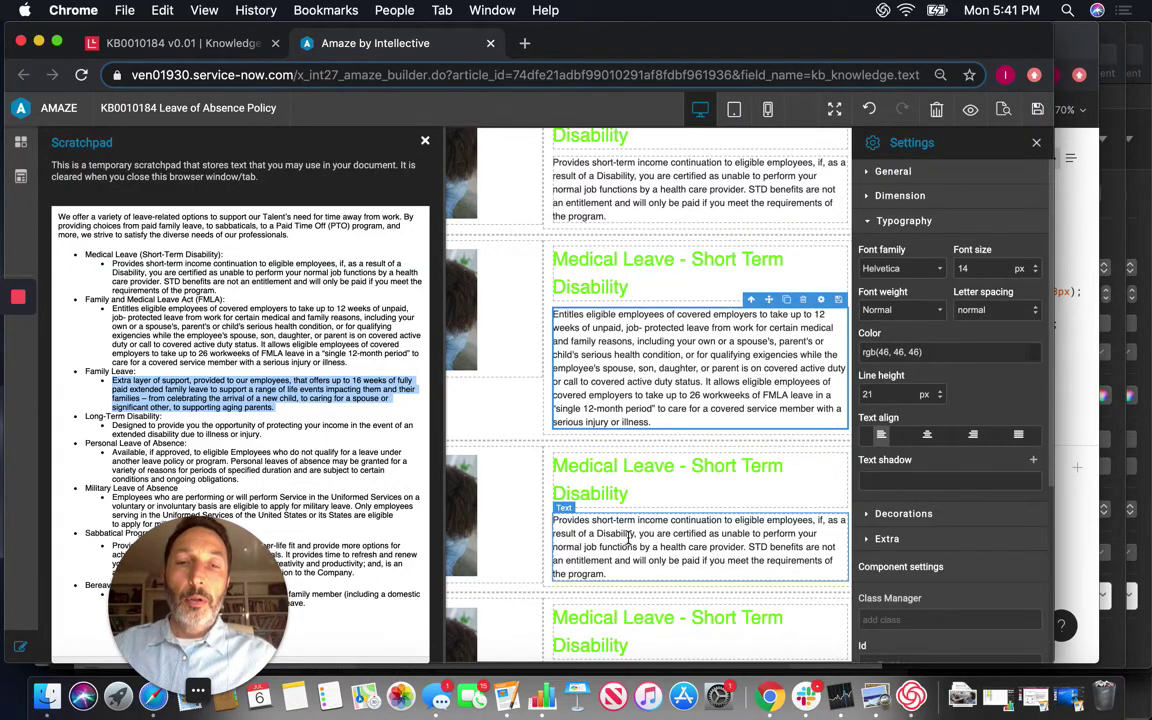
pyautogui.tripleClick(628, 537)
pyautogui.press('super+v')
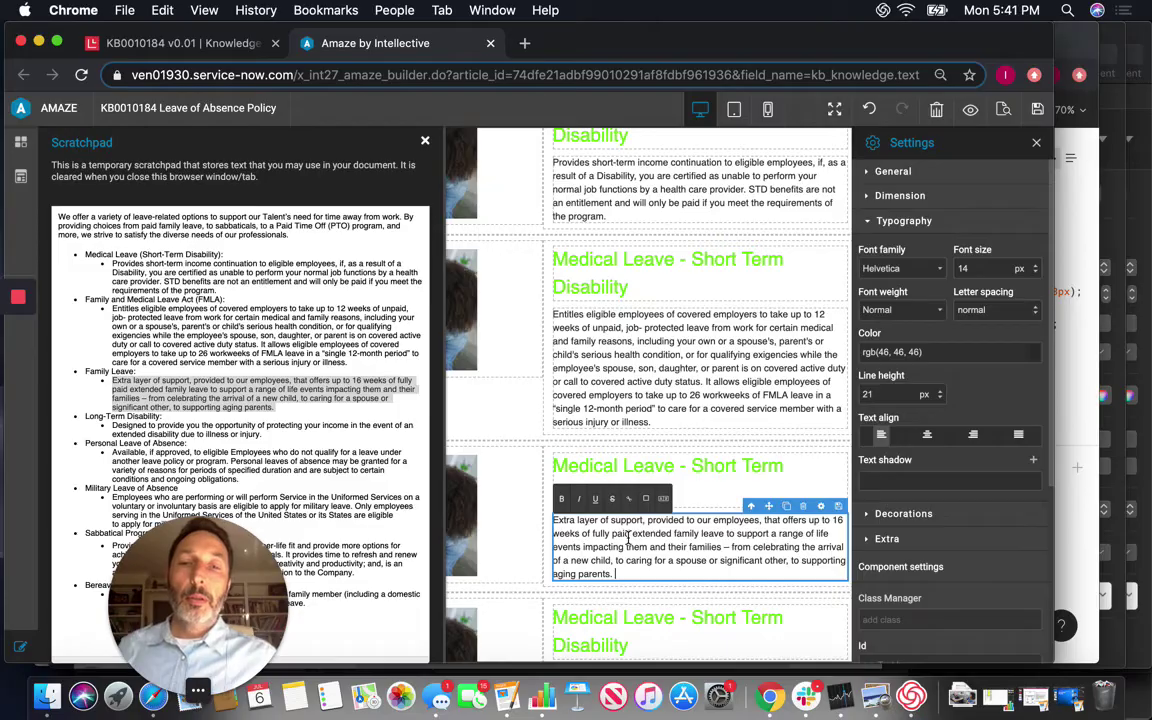
# Close the Scratchpad and change the photo in the second leave row to FamilyIMG.jpg
pyautogui.scroll(4, 533, 401)
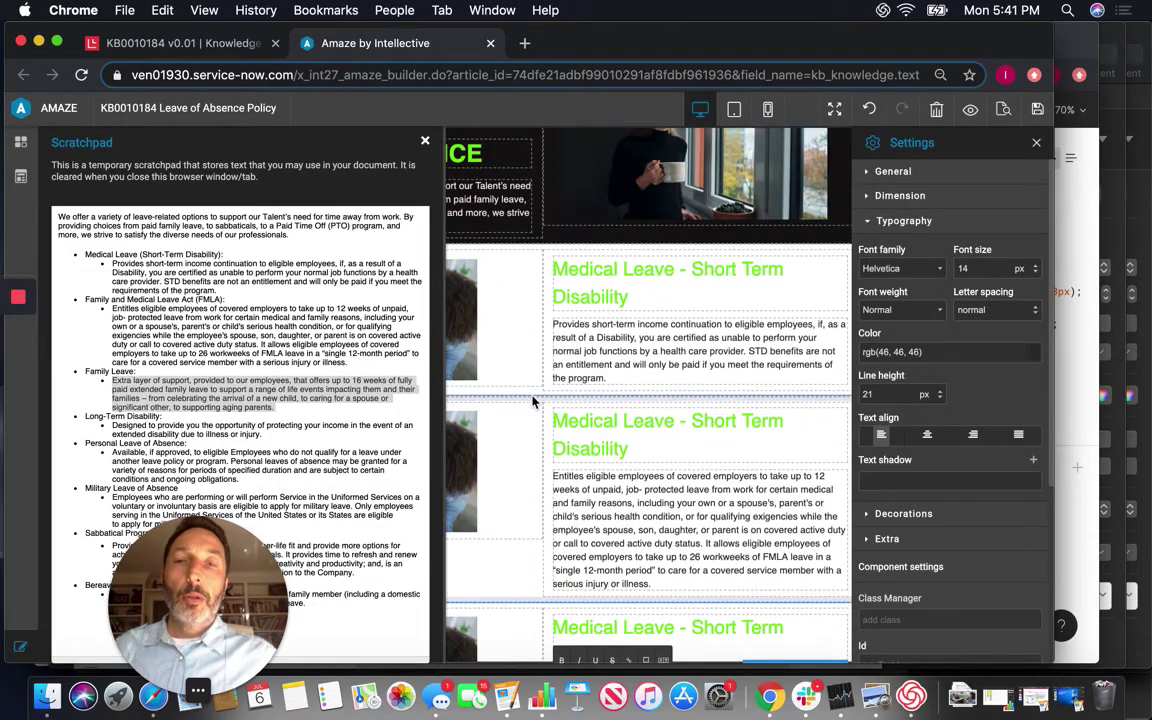
pyautogui.click(425, 140)
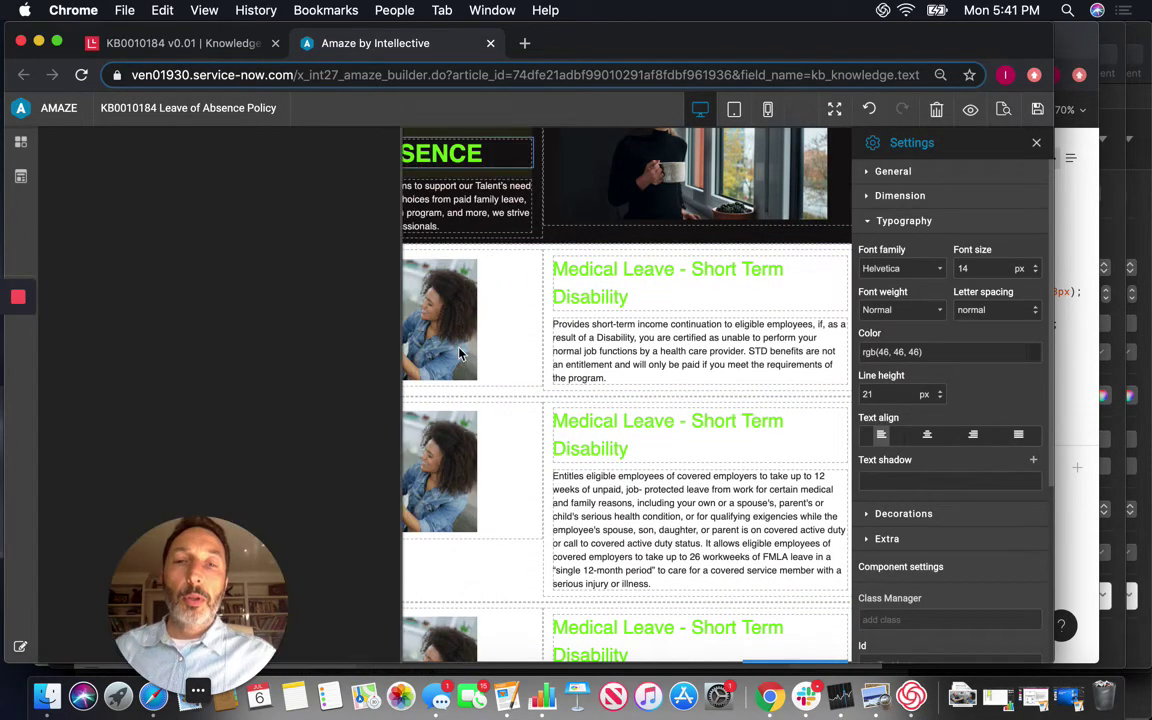
pyautogui.click(370, 471)
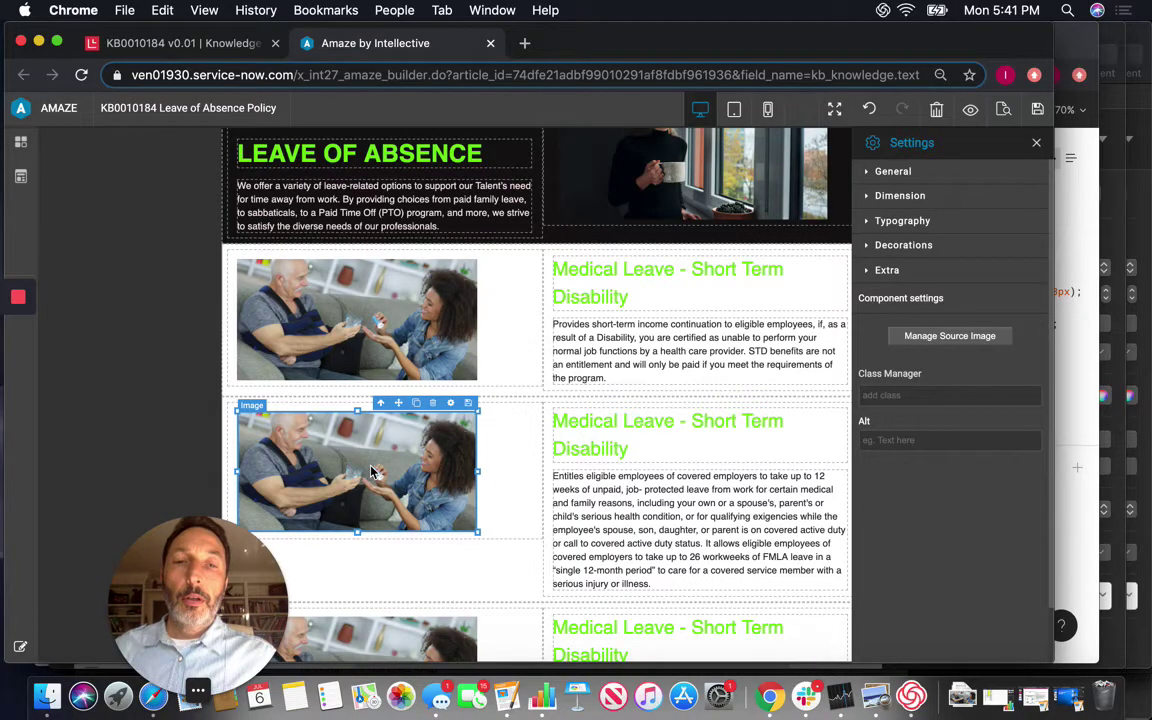
pyautogui.click(950, 337)
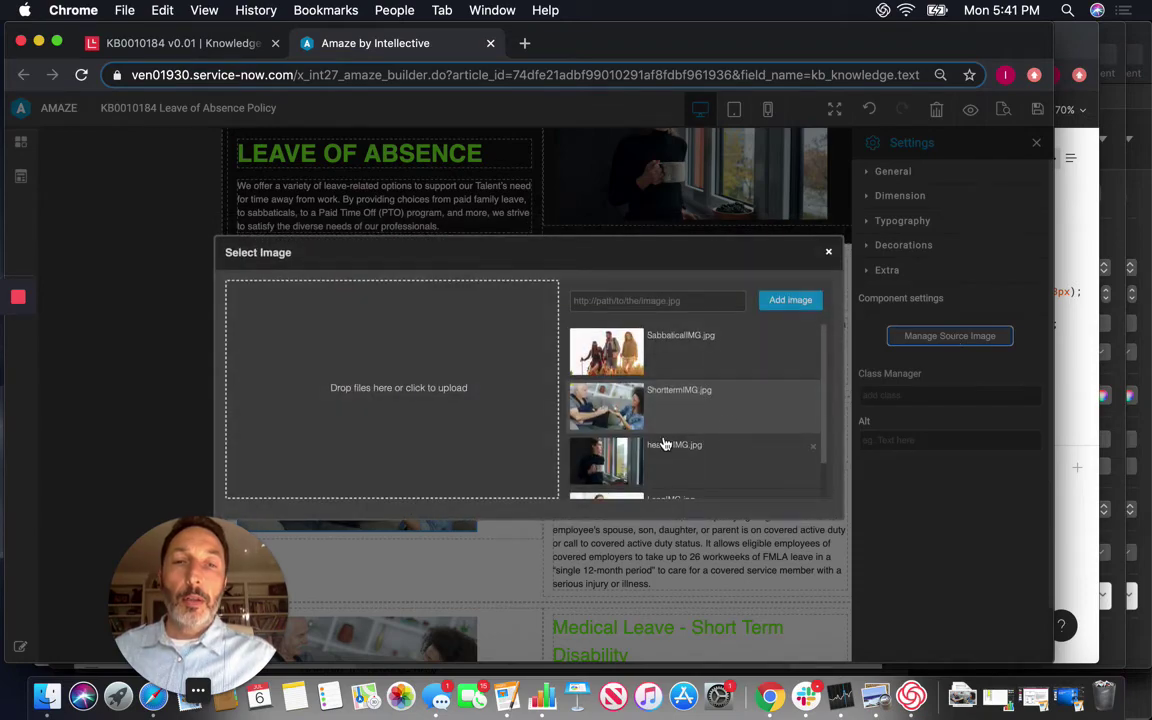
pyautogui.scroll(-2, 665, 444)
pyautogui.scroll(-1, 665, 444)
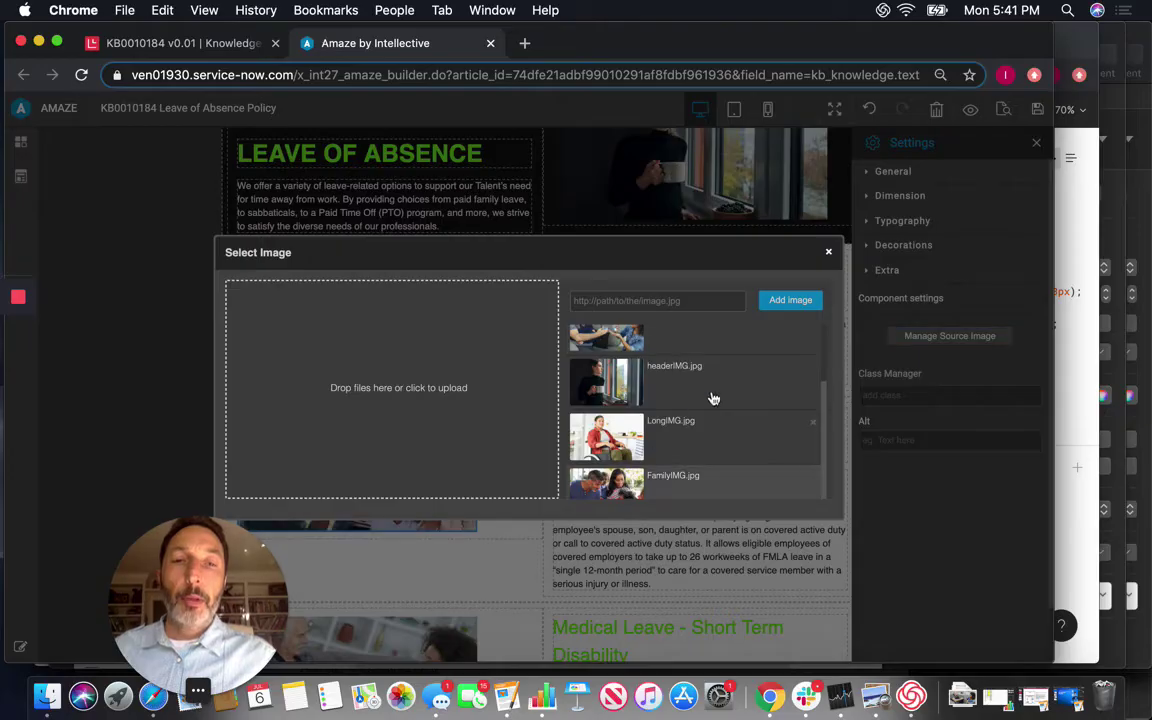
pyautogui.click(788, 304)
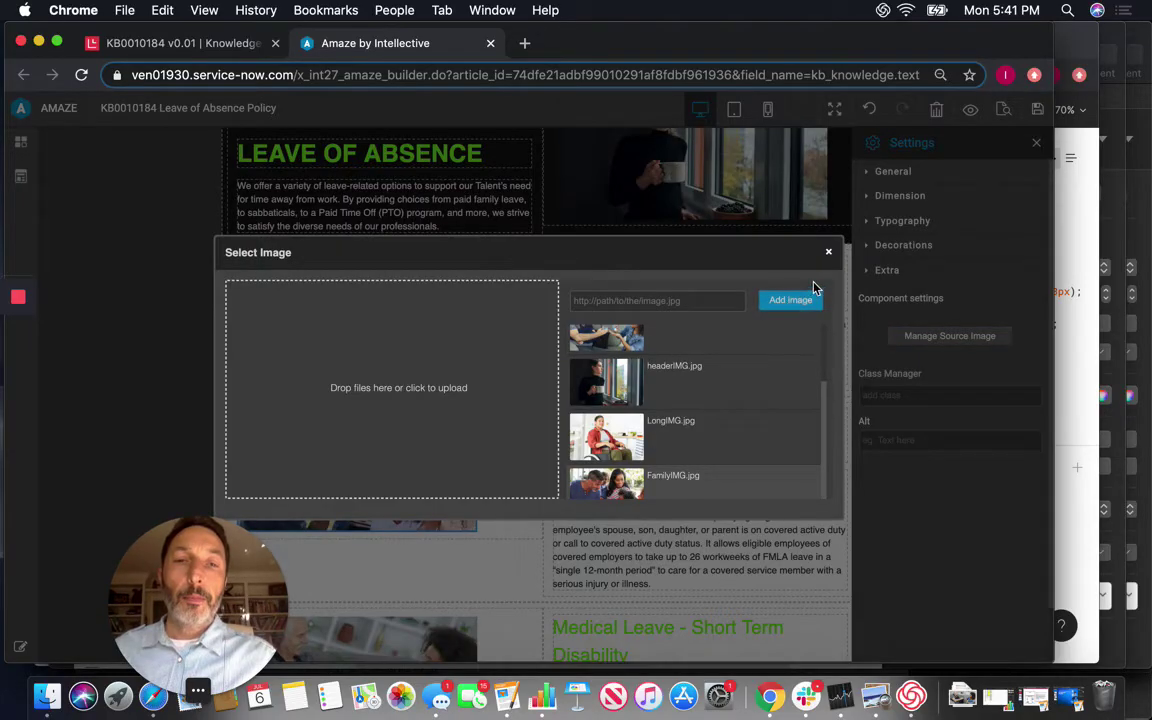
pyautogui.click(828, 253)
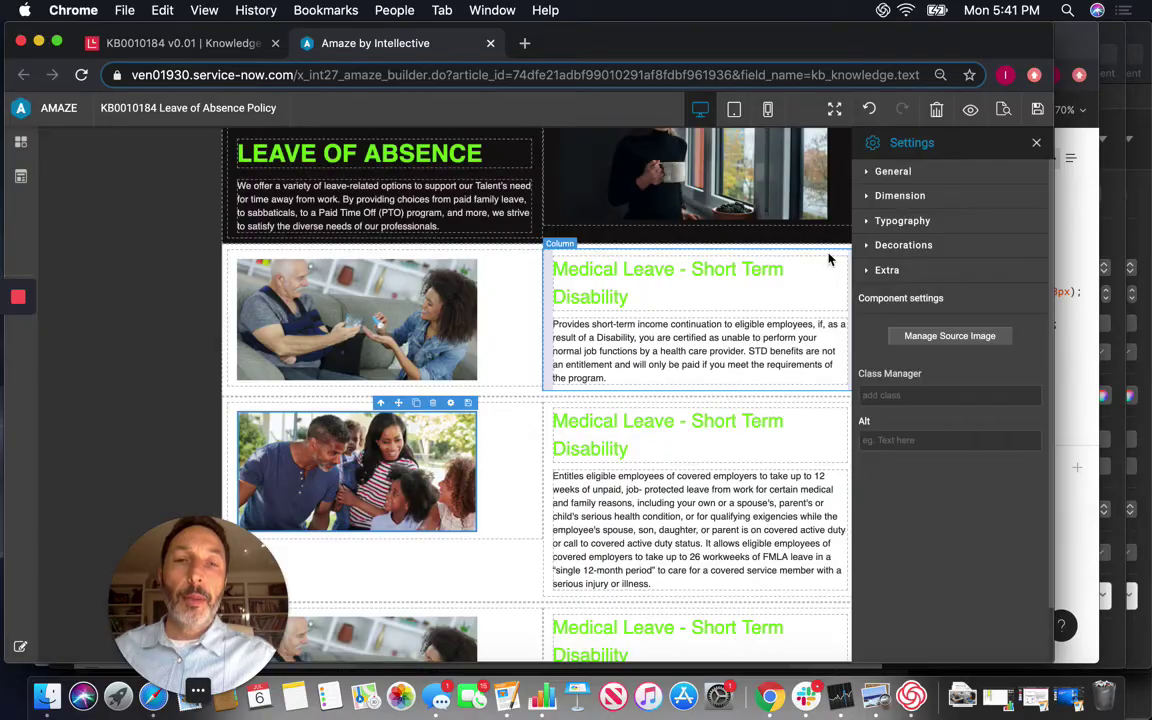
# Change the photo in the third leave row to LongIMG.jpg
pyautogui.scroll(-4, 420, 488)
pyautogui.click(414, 493)
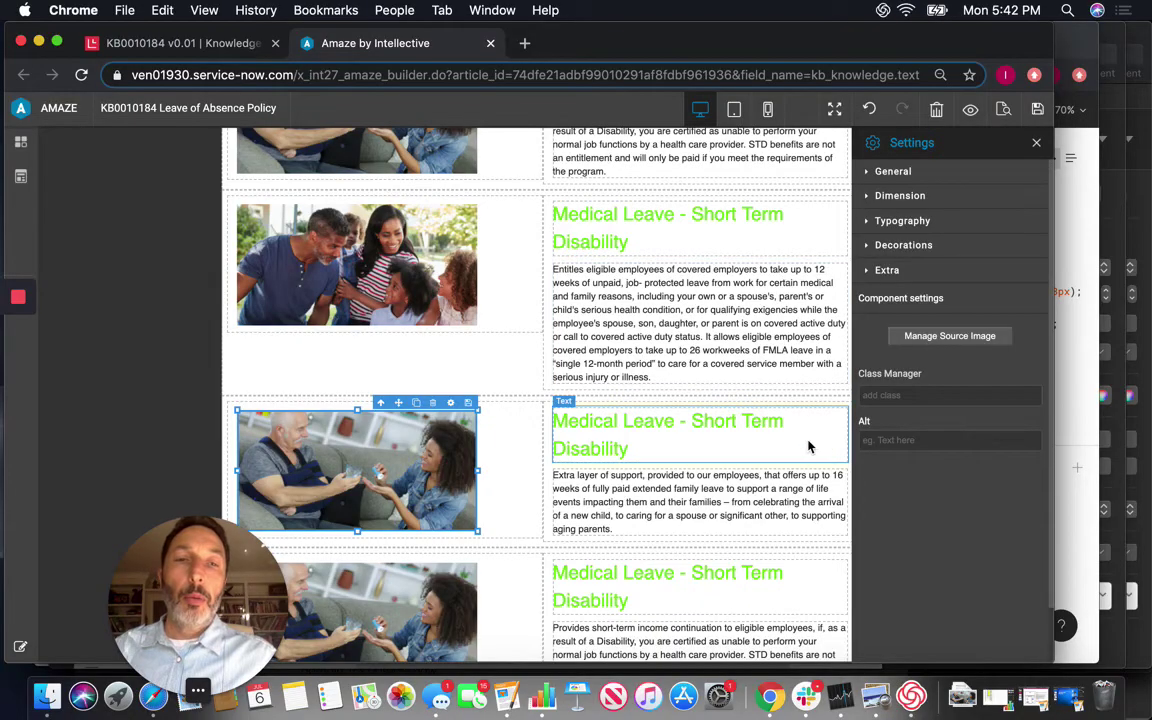
pyautogui.click(965, 341)
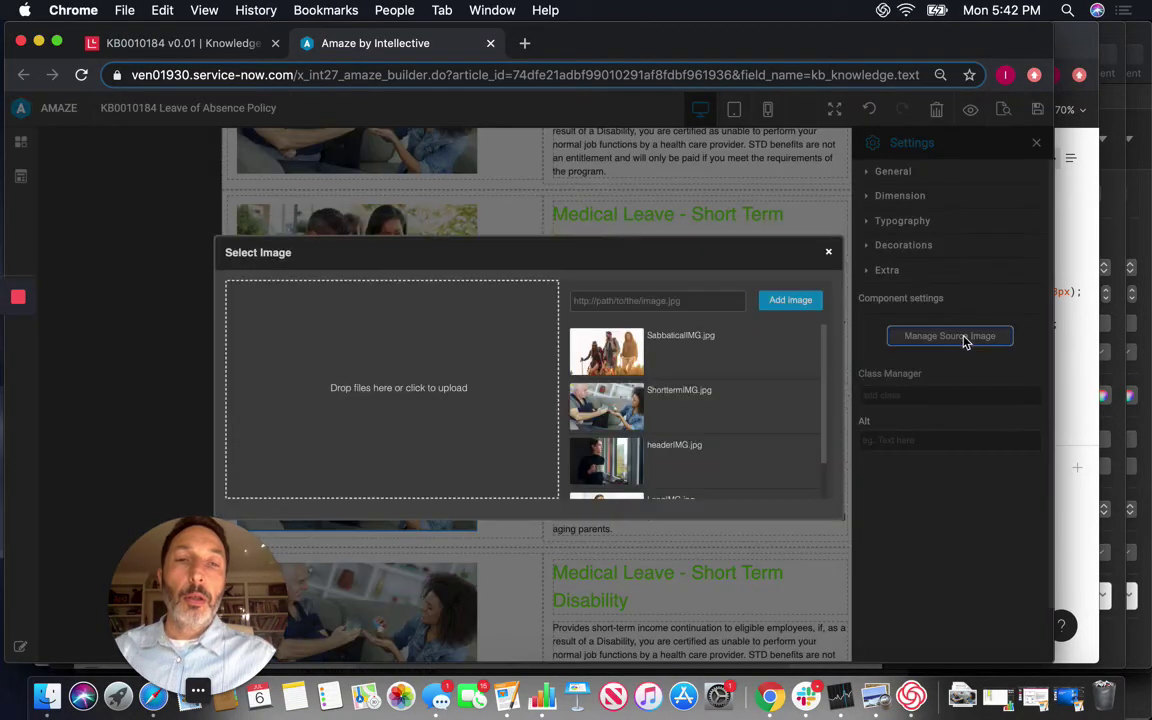
pyautogui.scroll(-2, 683, 430)
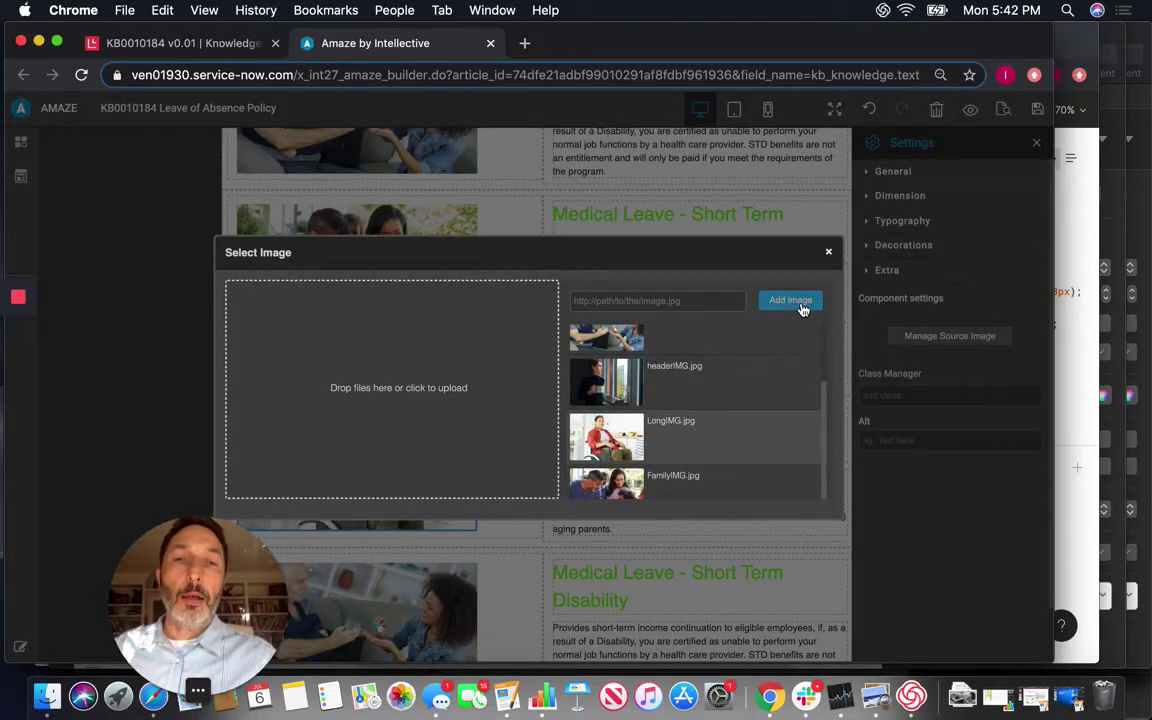
pyautogui.click(828, 252)
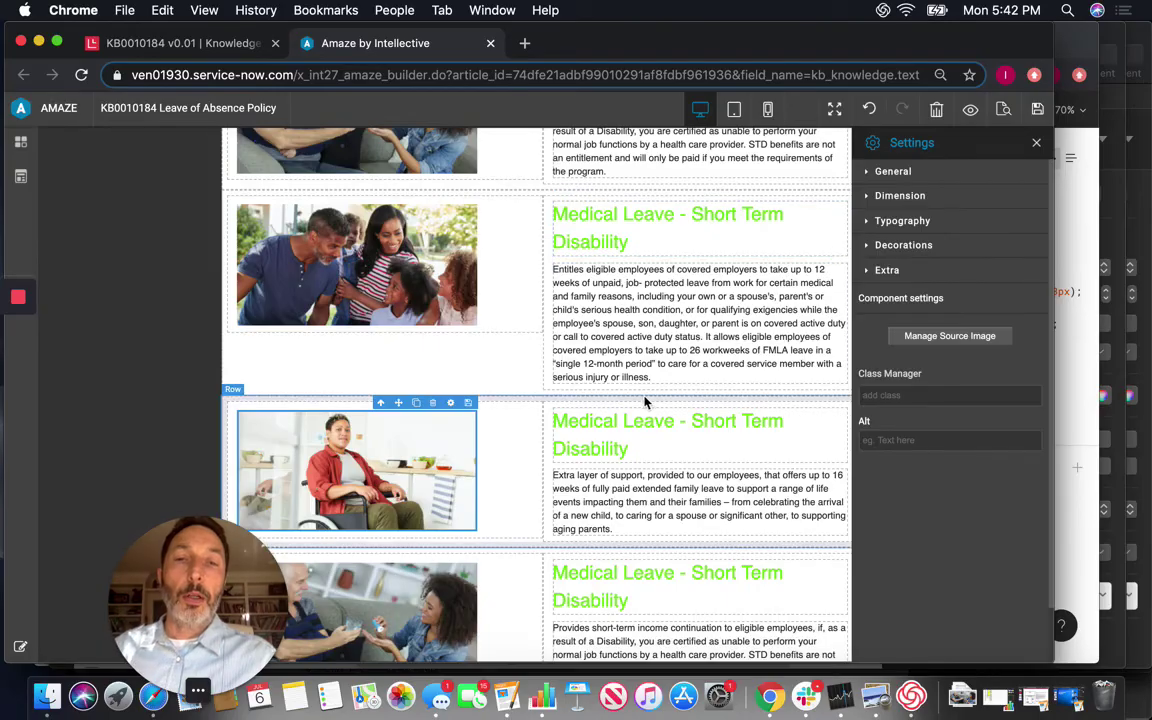
# Reopen the Scratchpad and change the second leave row's heading to "Family and Medical Leave (FLMA)"
pyautogui.scroll(4, 643, 403)
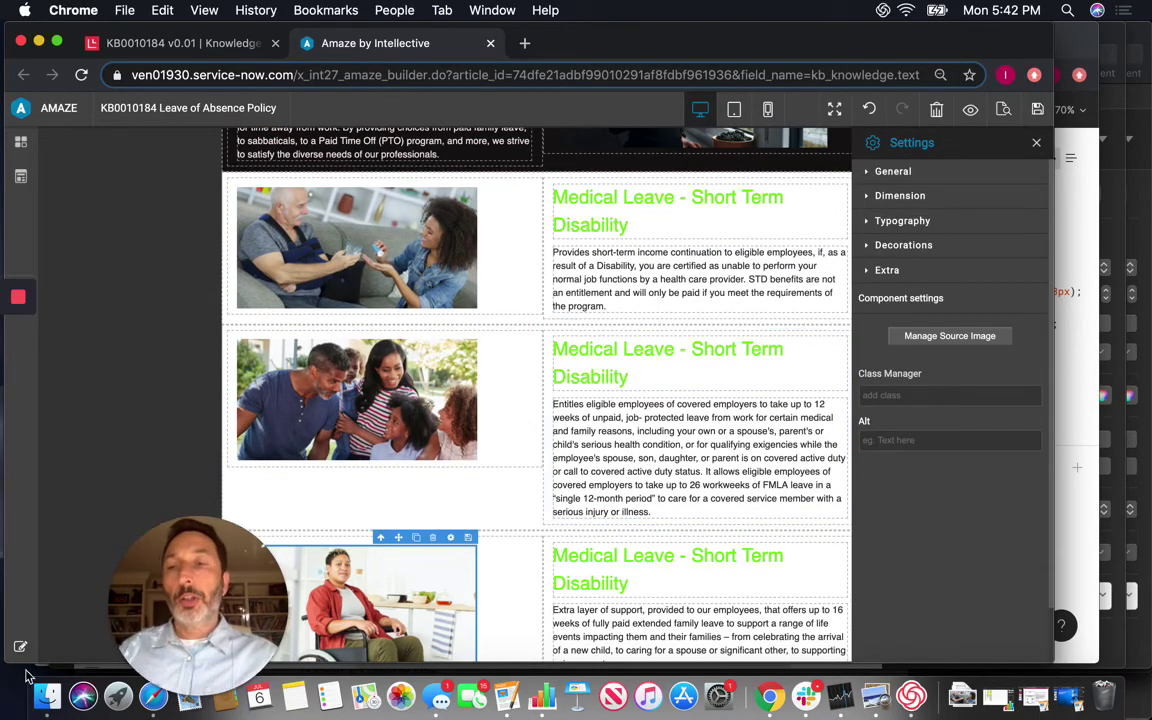
pyautogui.click(20, 651)
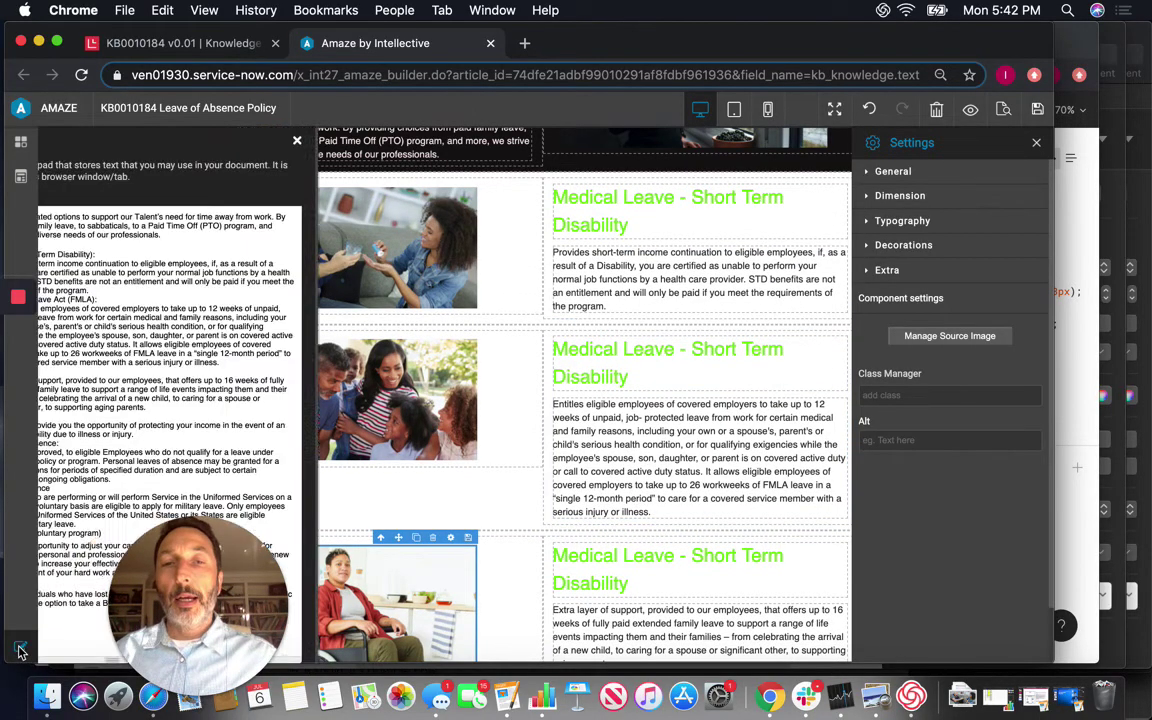
pyautogui.doubleClick(591, 373)
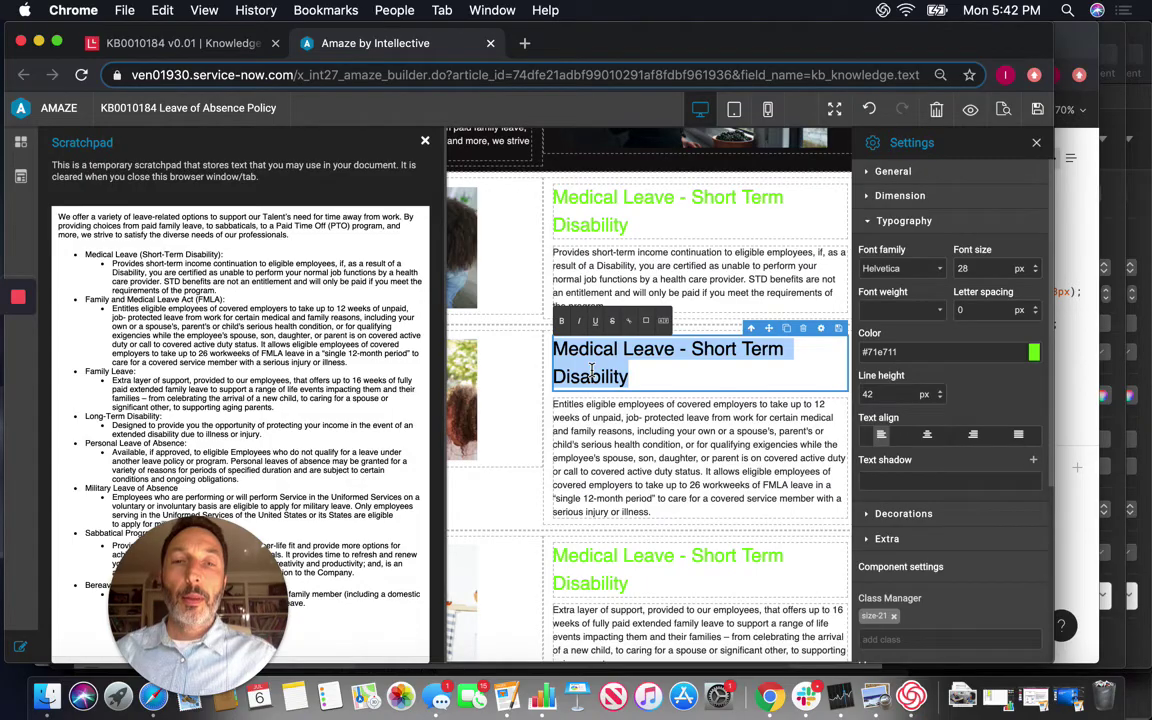
pyautogui.write('Fa')
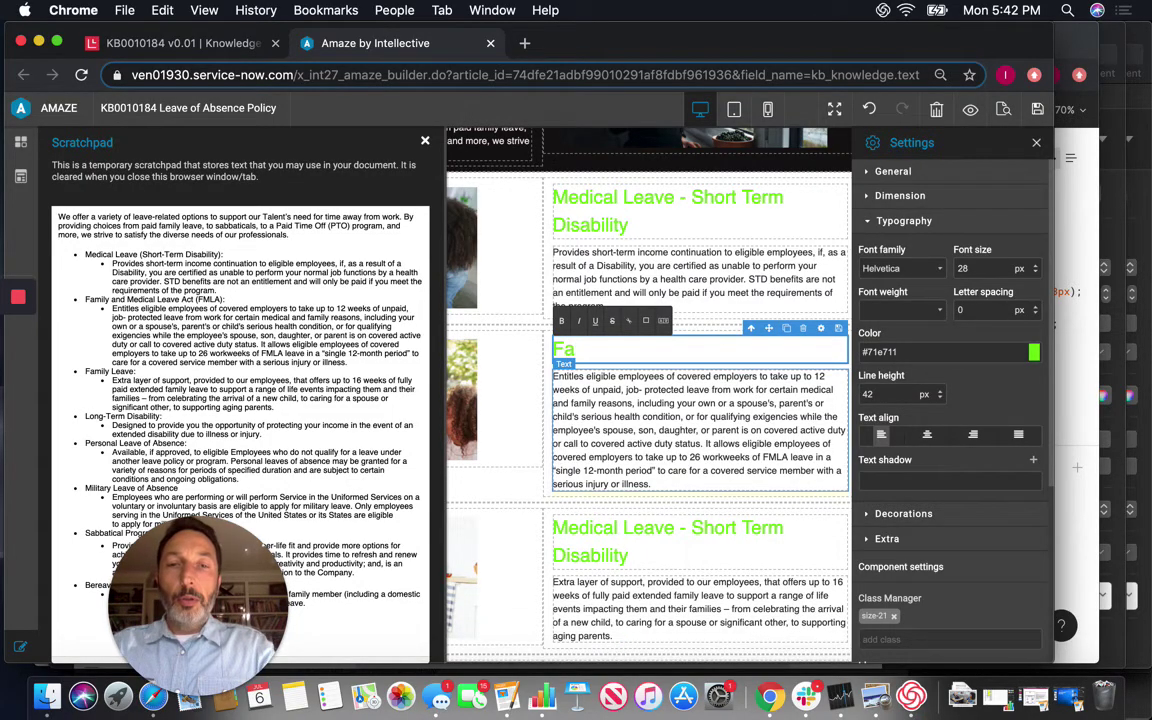
pyautogui.write('mily ')
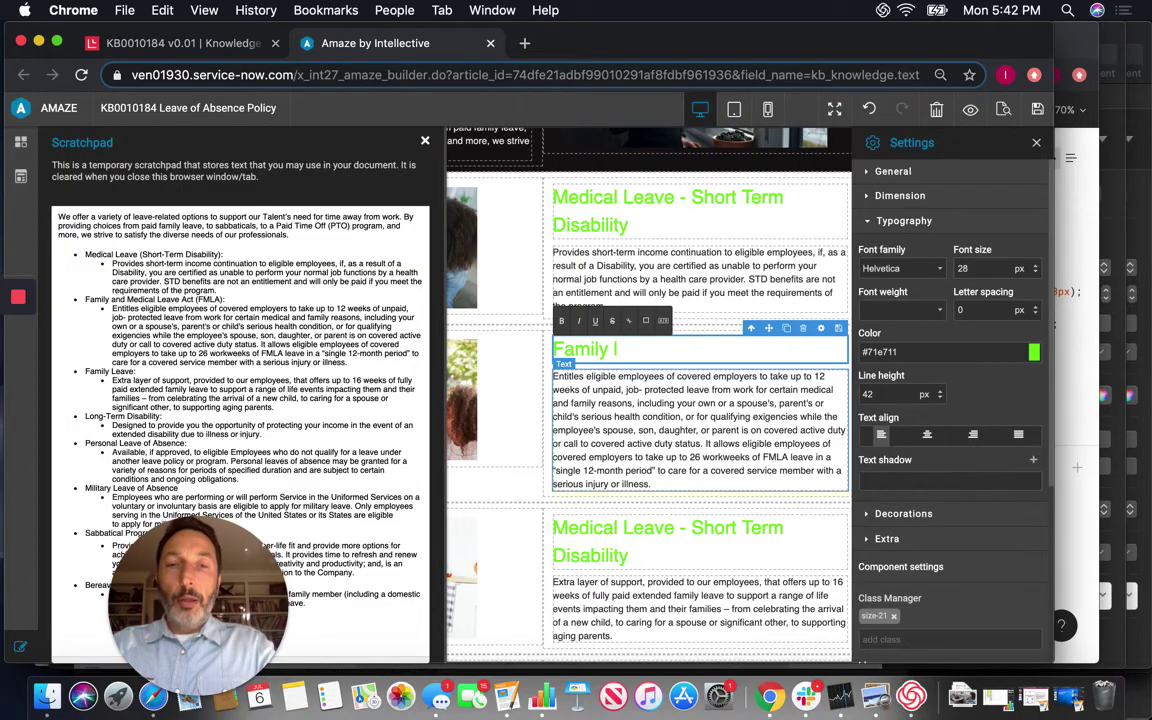
pyautogui.write('Leave')
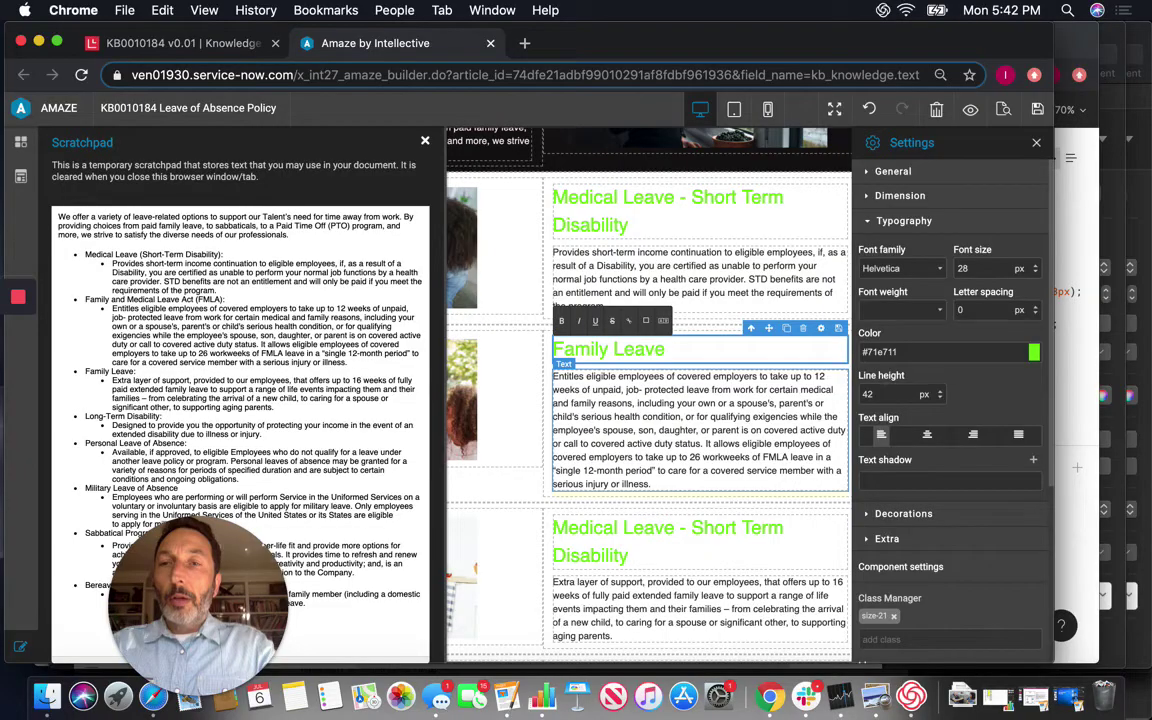
pyautogui.press('BackSpace')
pyautogui.press('BackSpace')
pyautogui.press('BackSpace')
pyautogui.press('BackSpace')
pyautogui.press('BackSpace')
pyautogui.write('and ')
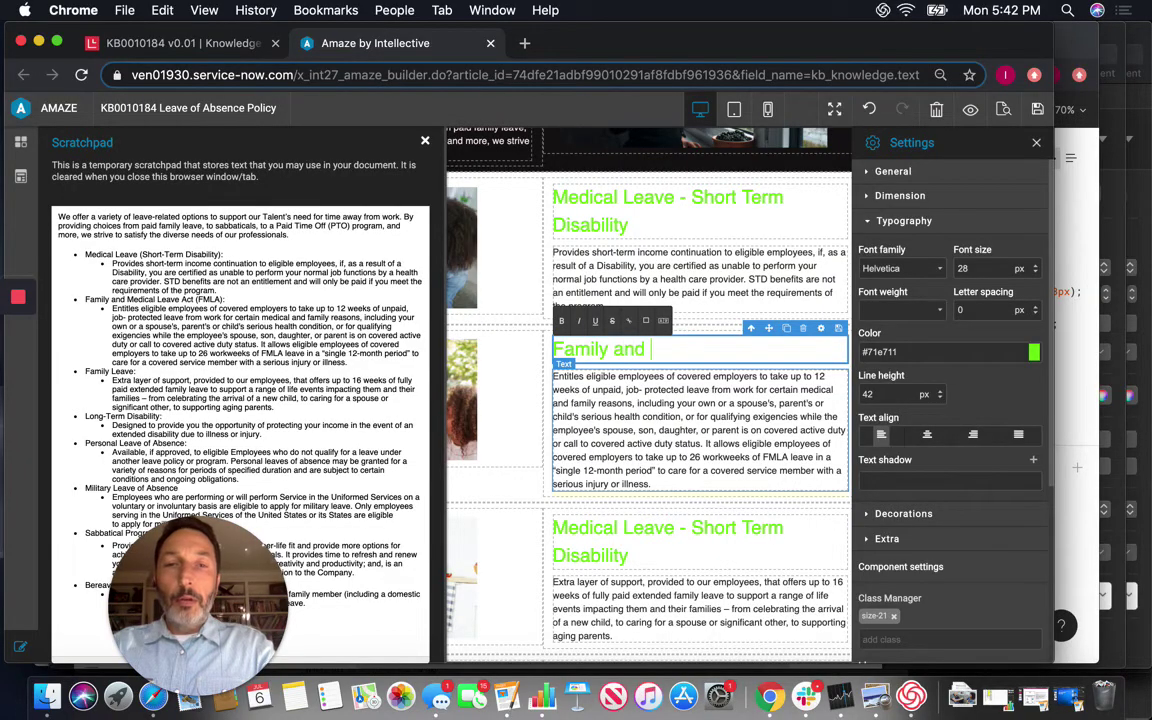
pyautogui.write('Medical LE')
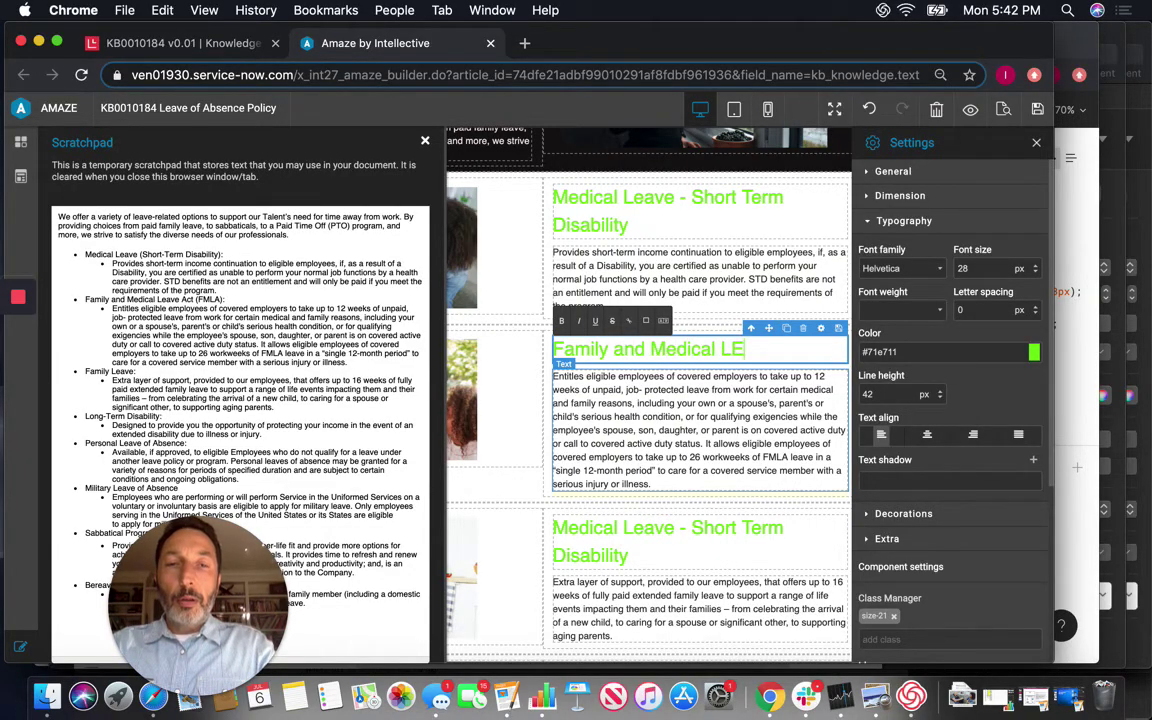
pyautogui.write('ave (FLMA')
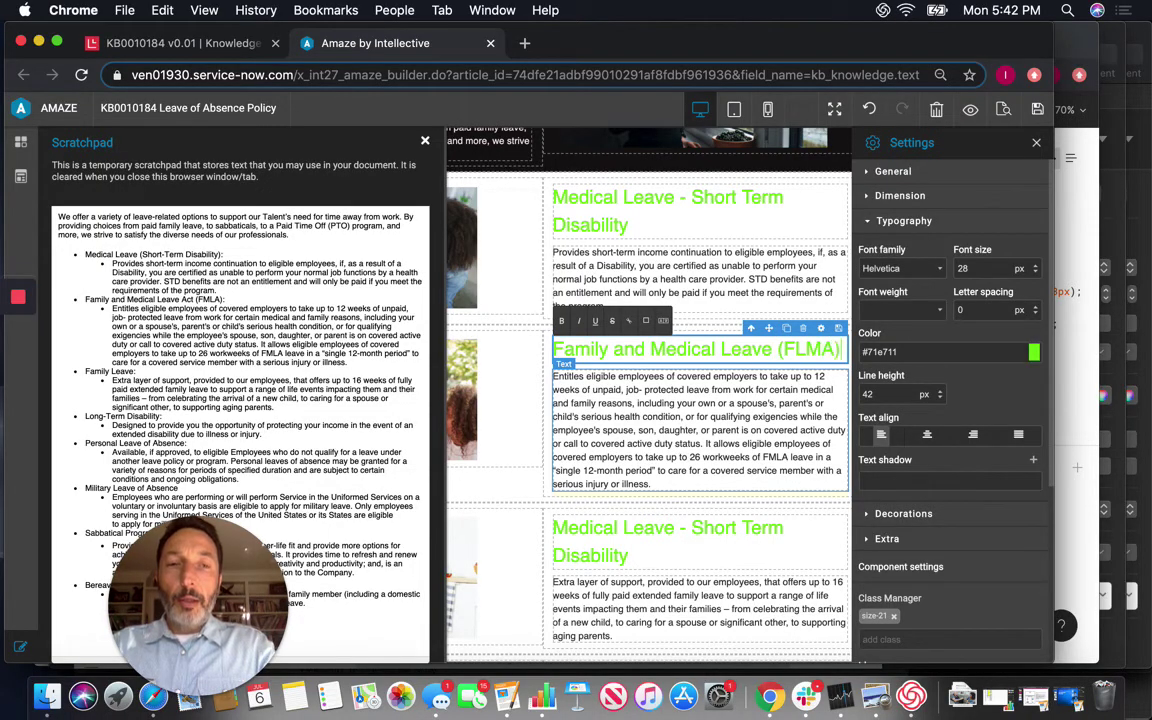
pyautogui.write(')')
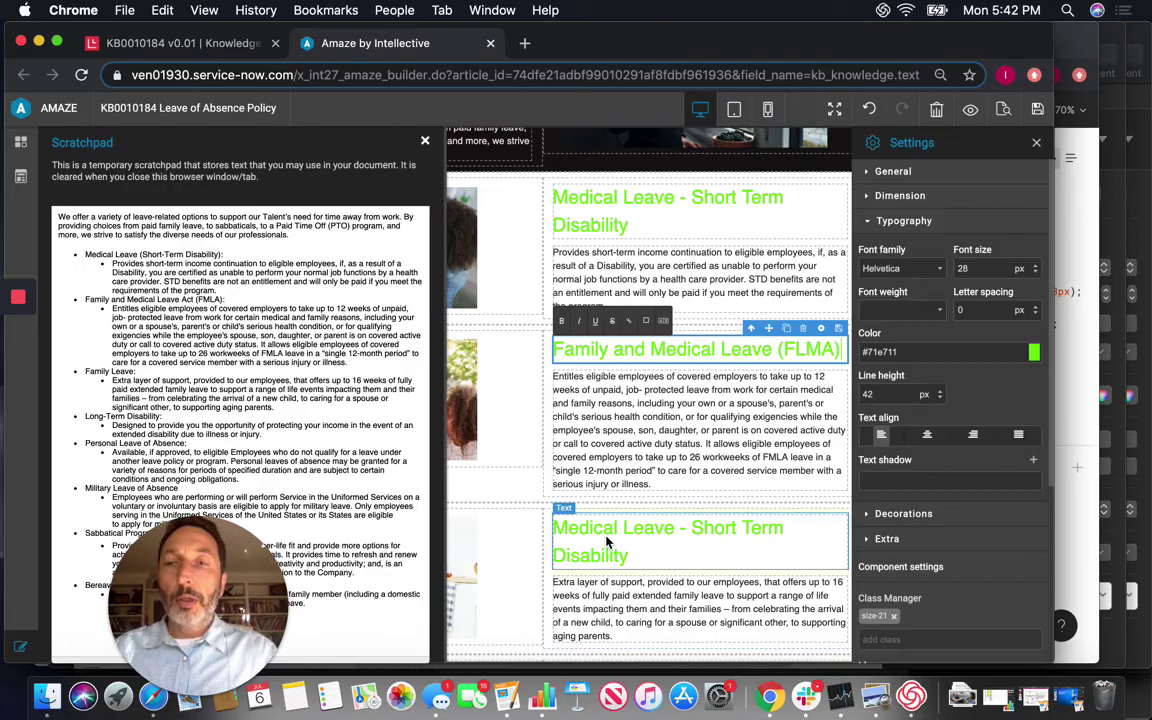
# Change the third leave row's heading to "Long Term Disability"
pyautogui.click(605, 537)
pyautogui.tripleClick(605, 537)
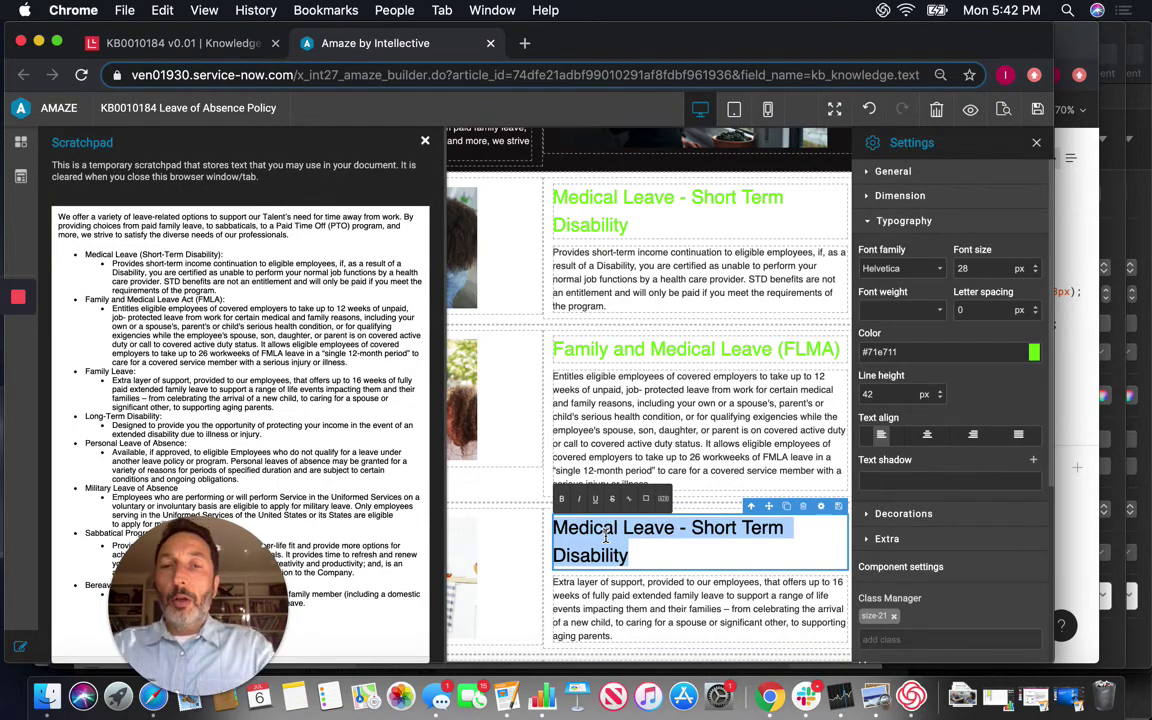
pyautogui.write('Long ')
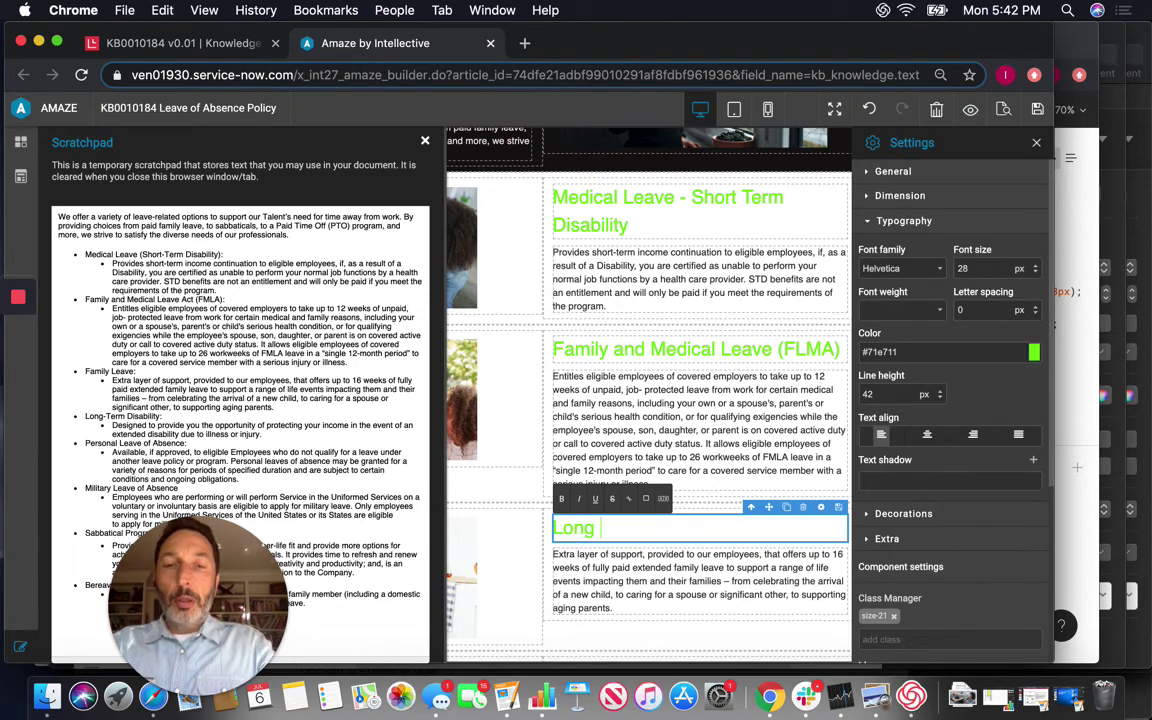
pyautogui.write('Term Dis')
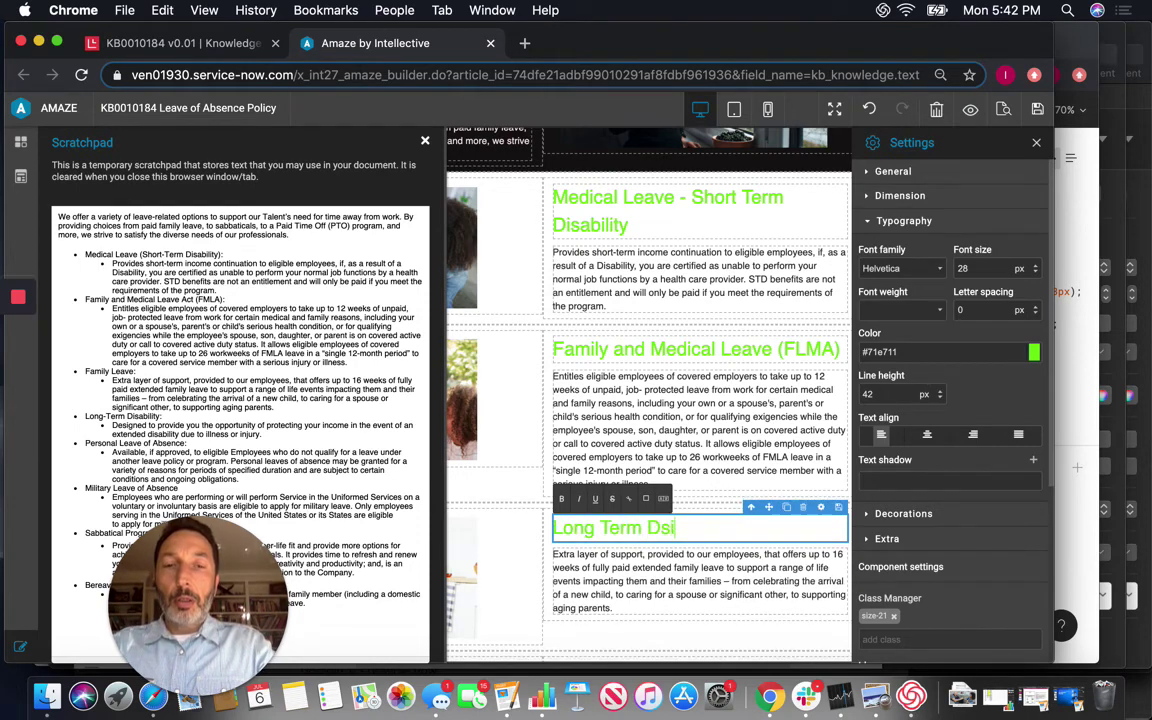
pyautogui.press('BackSpace')
pyautogui.press('BackSpace')
pyautogui.write('isability')
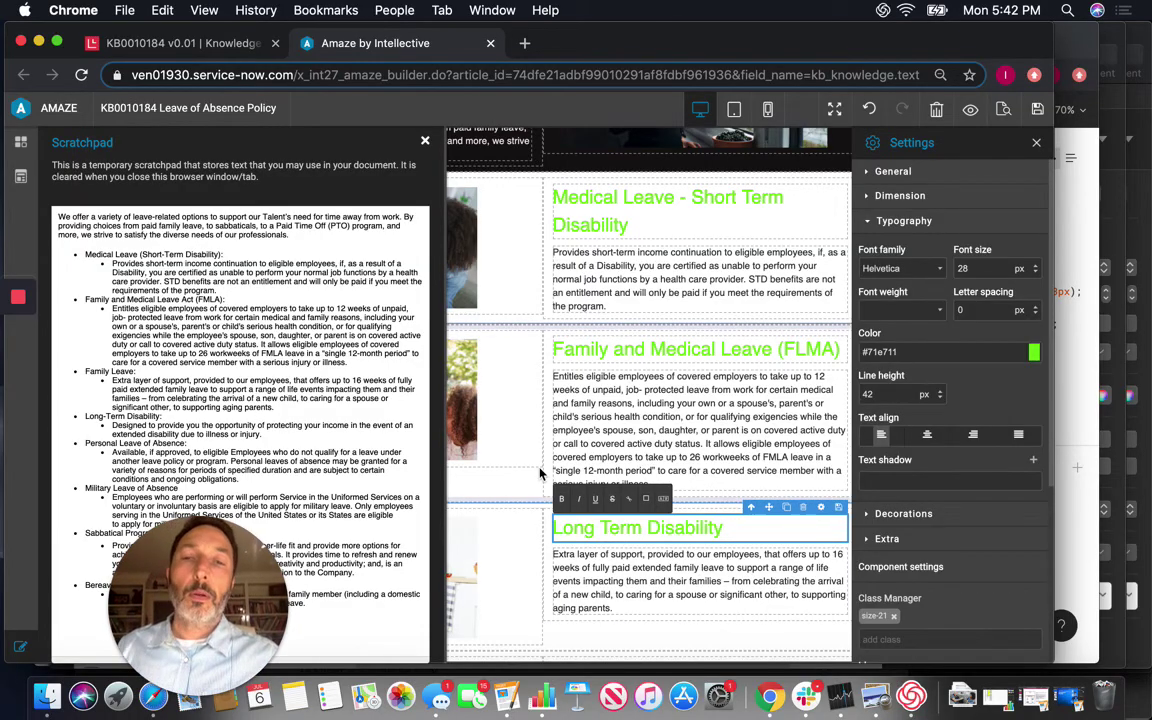
# Close the Scratchpad, review the article's rows, and view the layout at tablet and mobile sizes
pyautogui.click(425, 146)
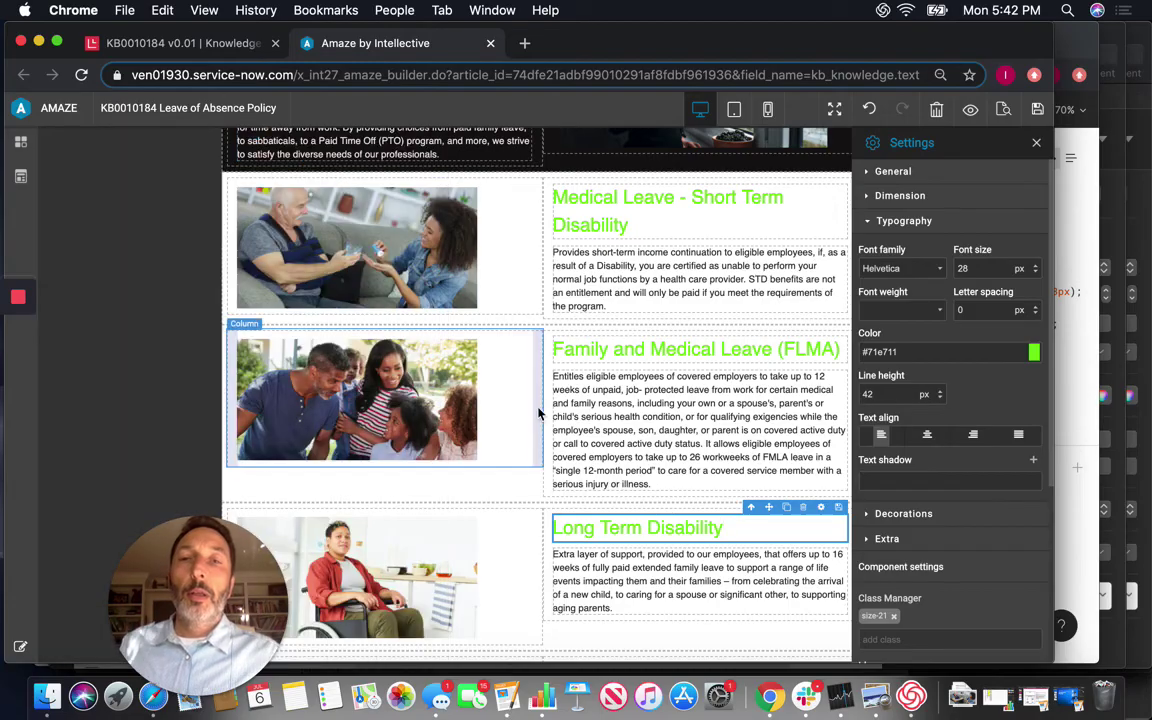
pyautogui.scroll(3, 538, 413)
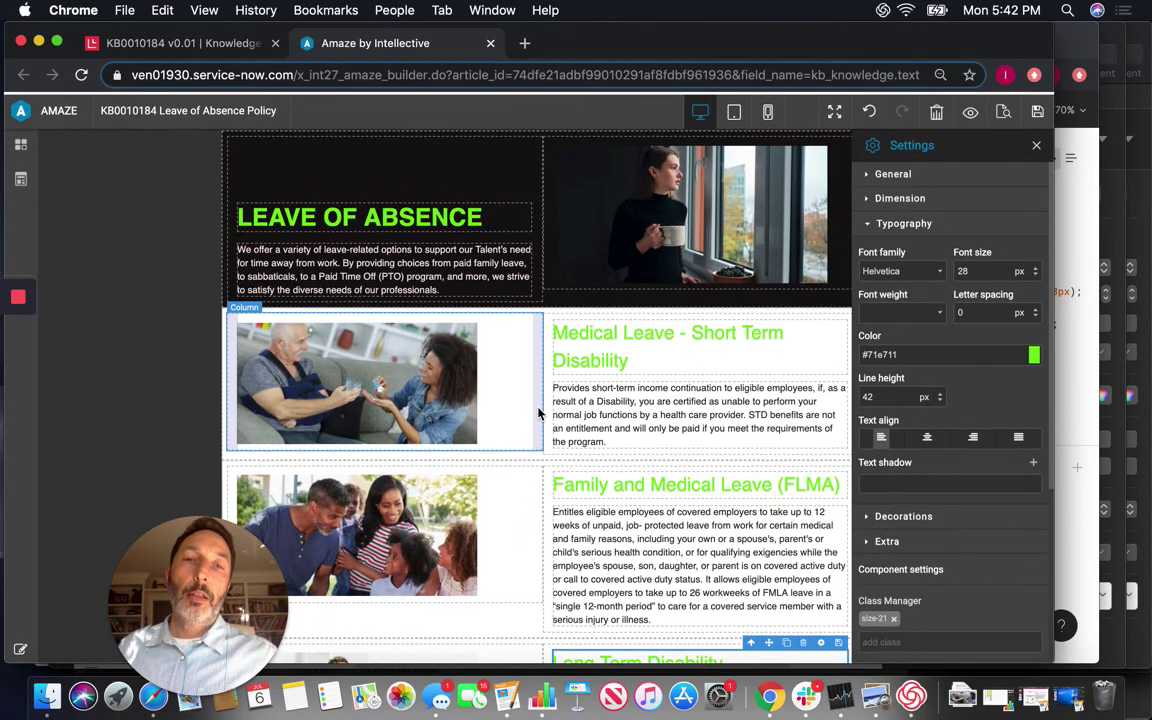
pyautogui.scroll(-5, 538, 413)
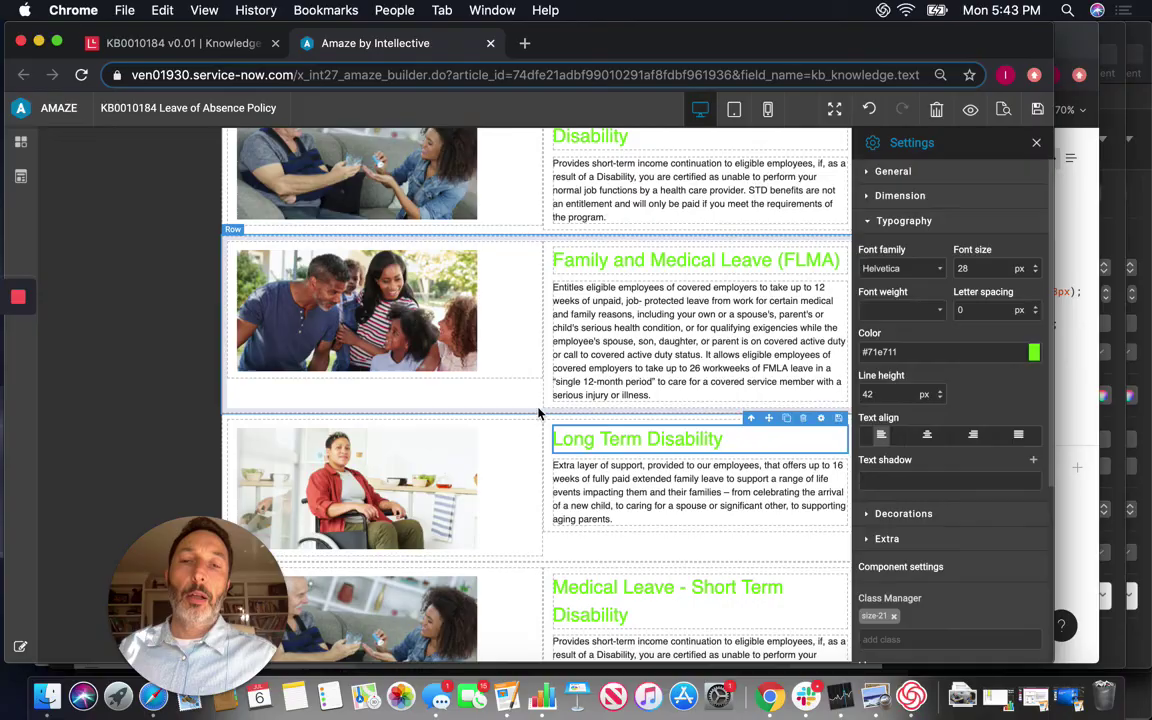
pyautogui.scroll(3, 538, 413)
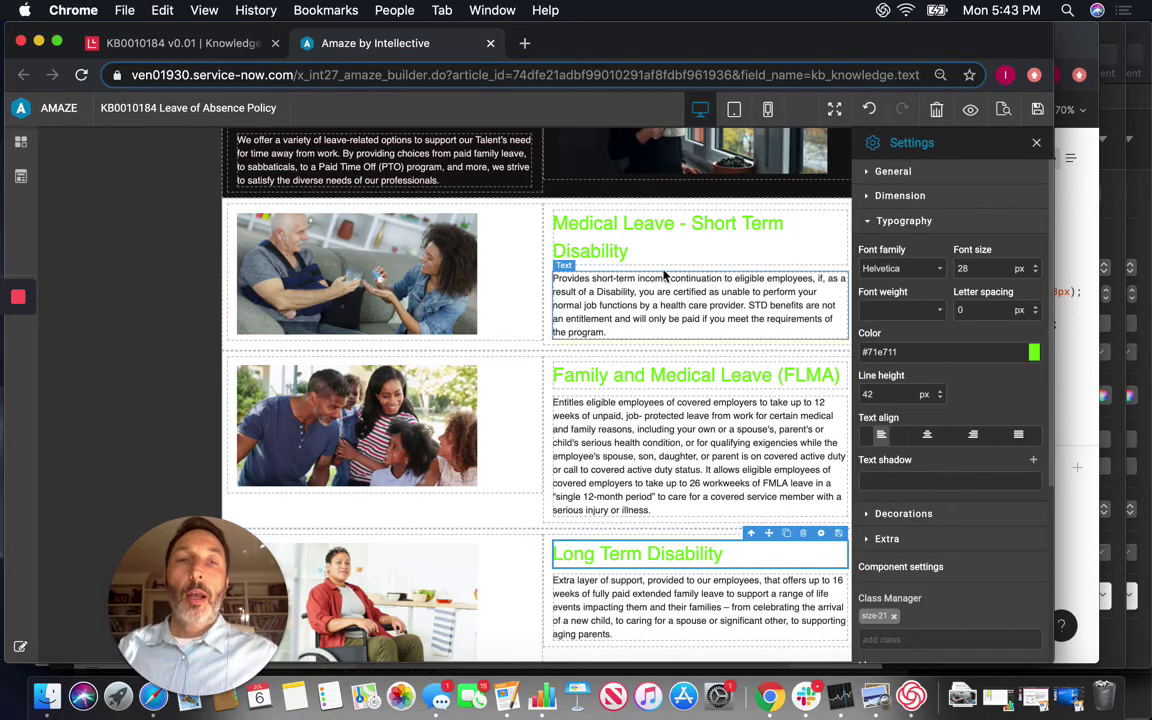
pyautogui.scroll(3, 668, 245)
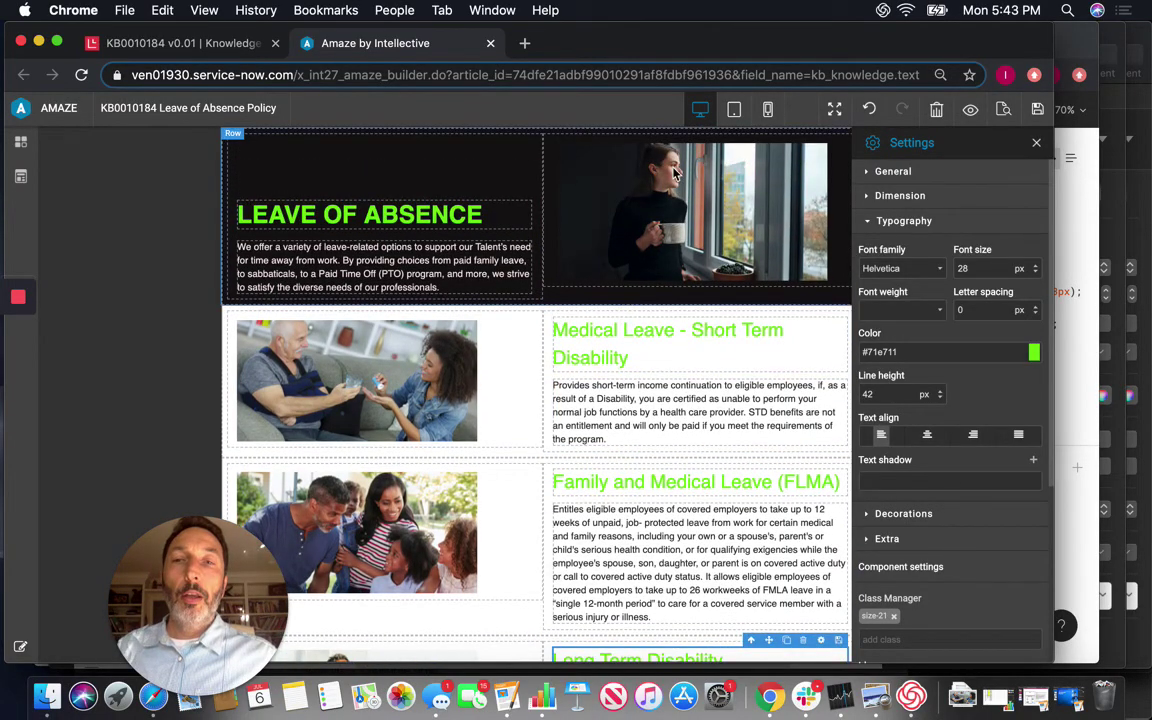
pyautogui.click(736, 111)
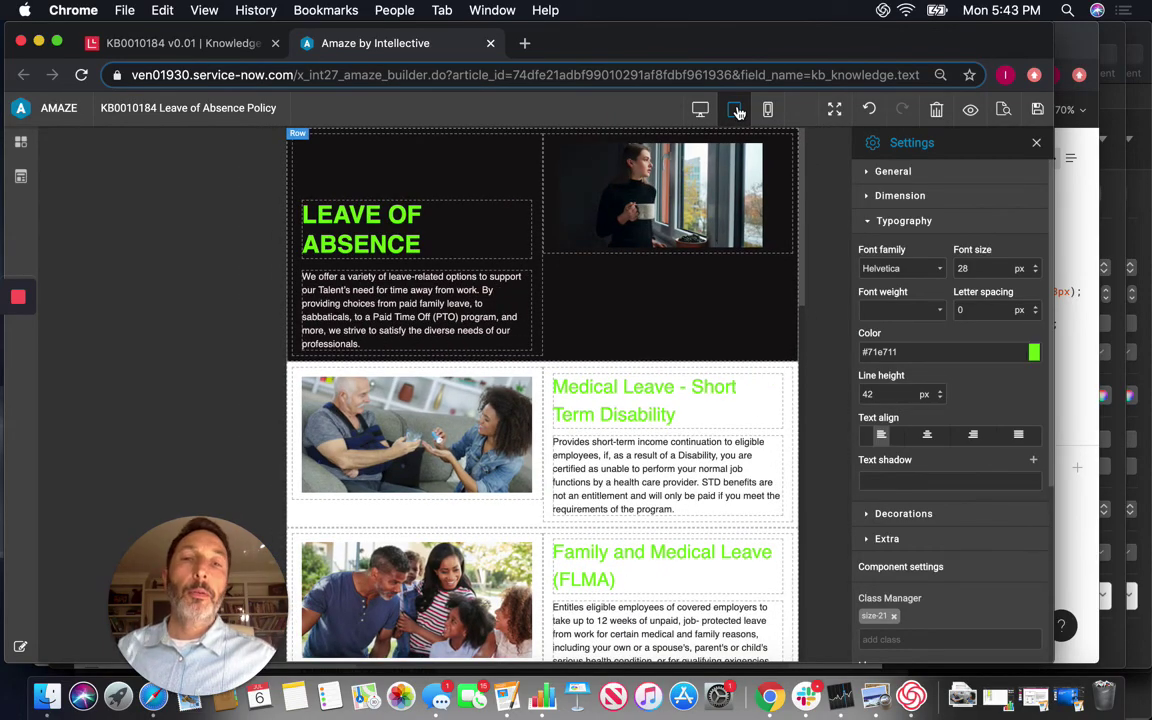
pyautogui.click(767, 111)
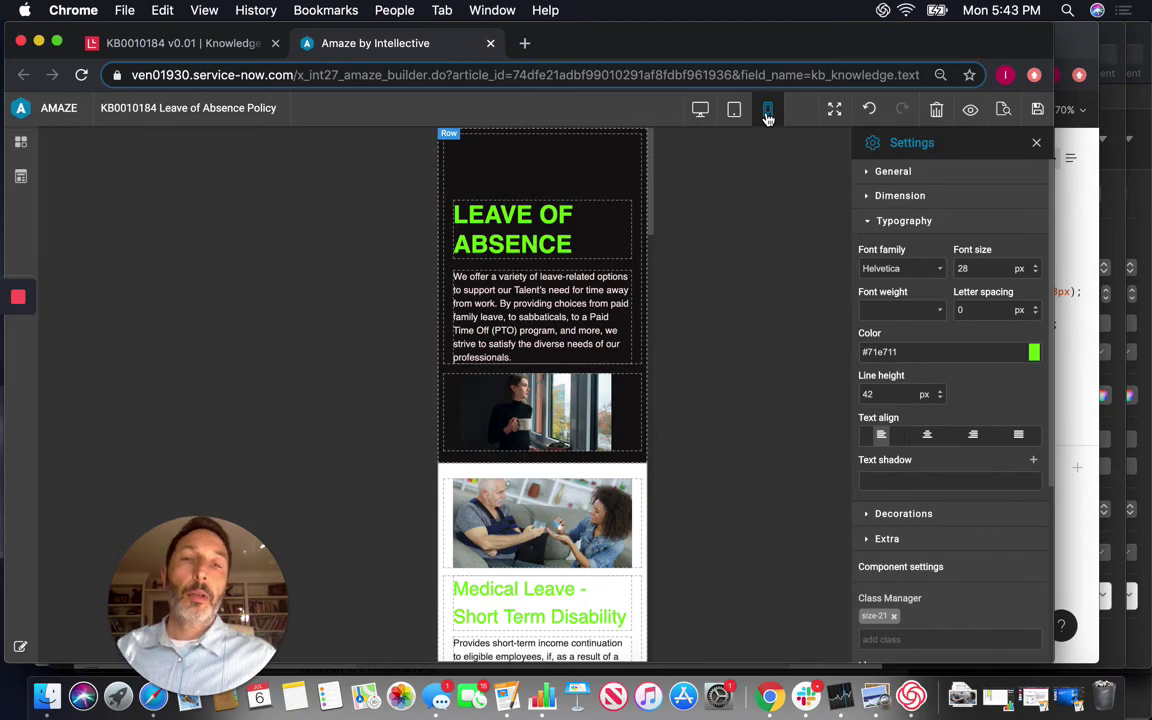
# Return the layout to desktop size and preview the finished article from the header through the leave rows
pyautogui.click(699, 110)
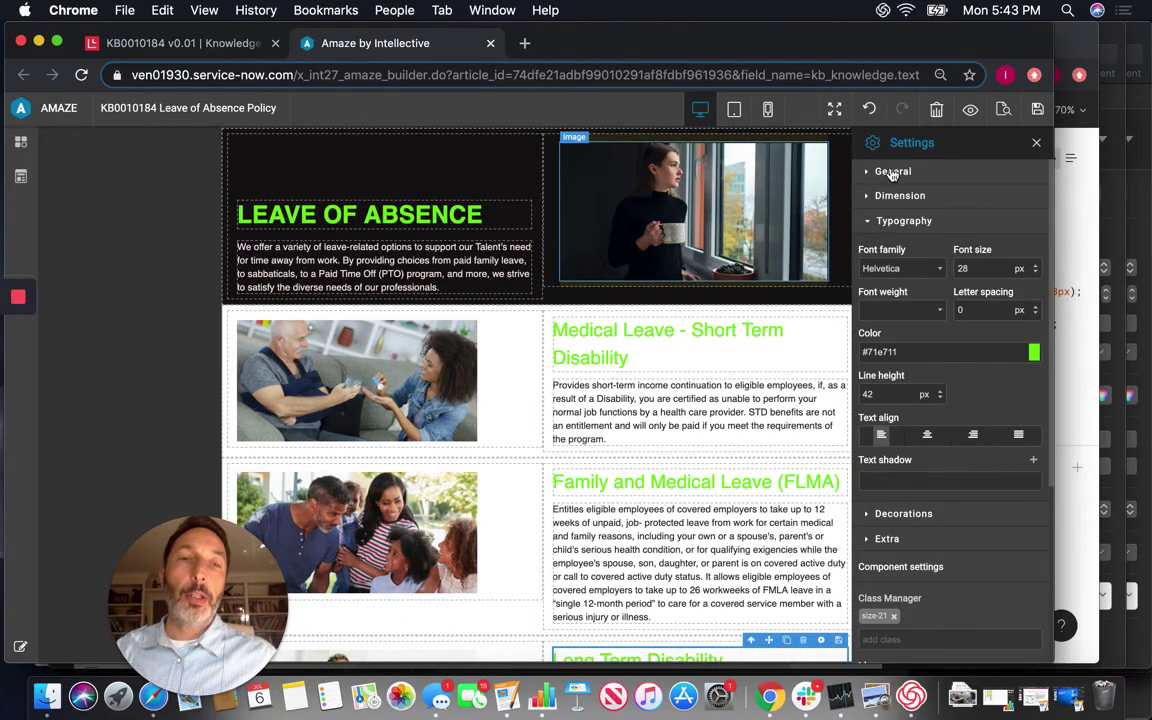
pyautogui.click(970, 110)
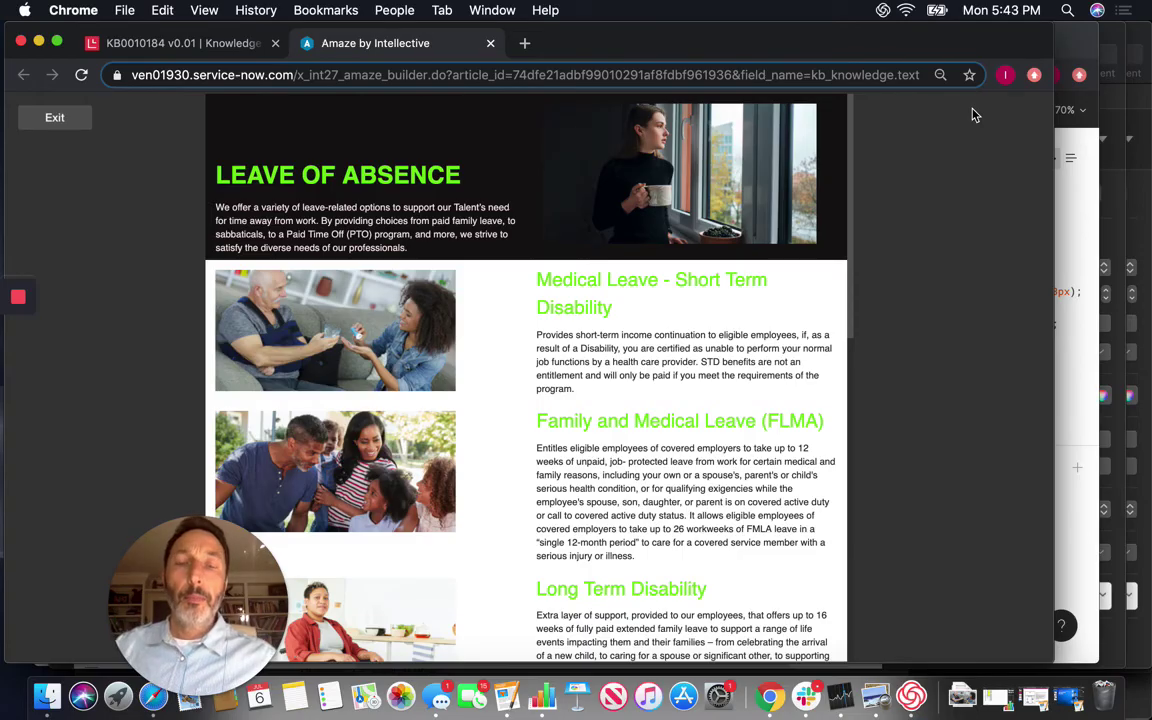
pyautogui.scroll(-3, 653, 339)
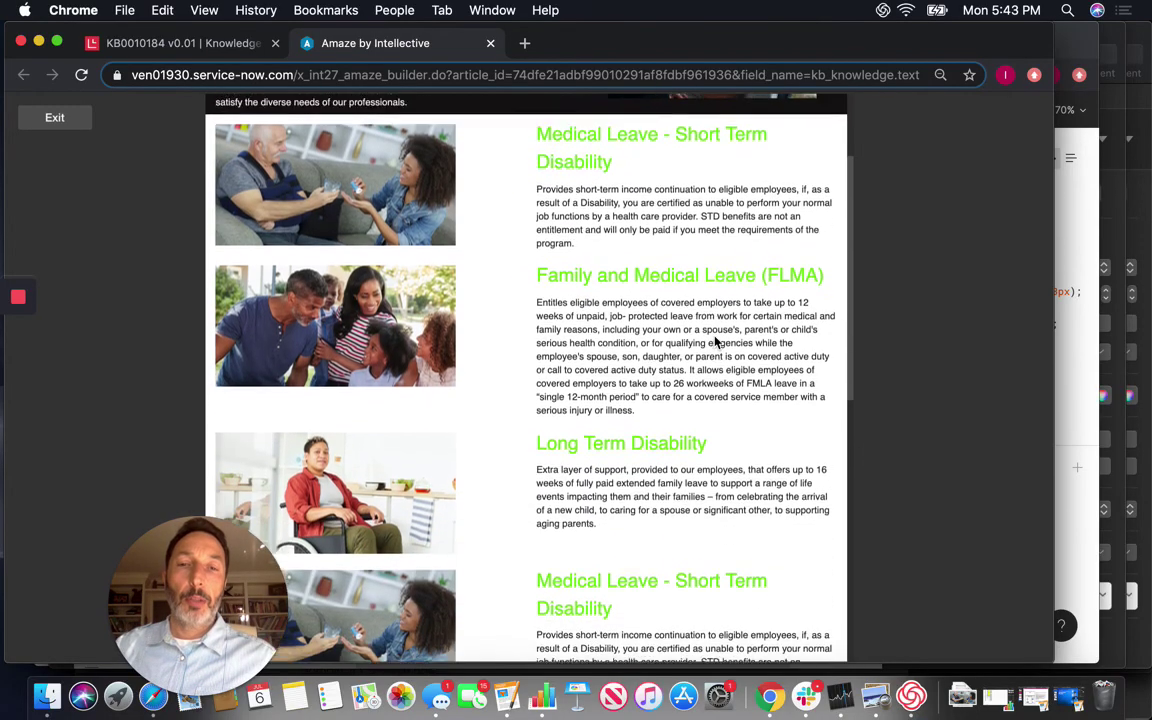
pyautogui.scroll(3, 715, 342)
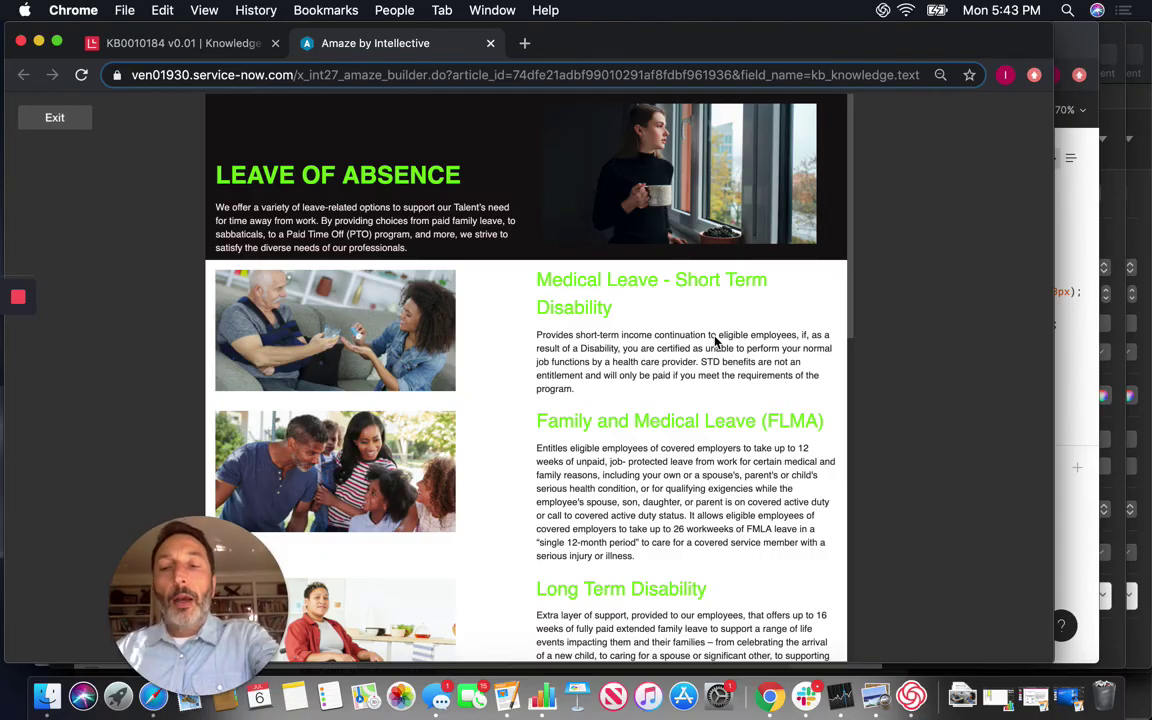
# Switch to Pages to view the source Leave of Absence Knowledge Content document, and return to the article preview in Chrome
pyautogui.press('super+Tab')
pyautogui.press('super+Tab')
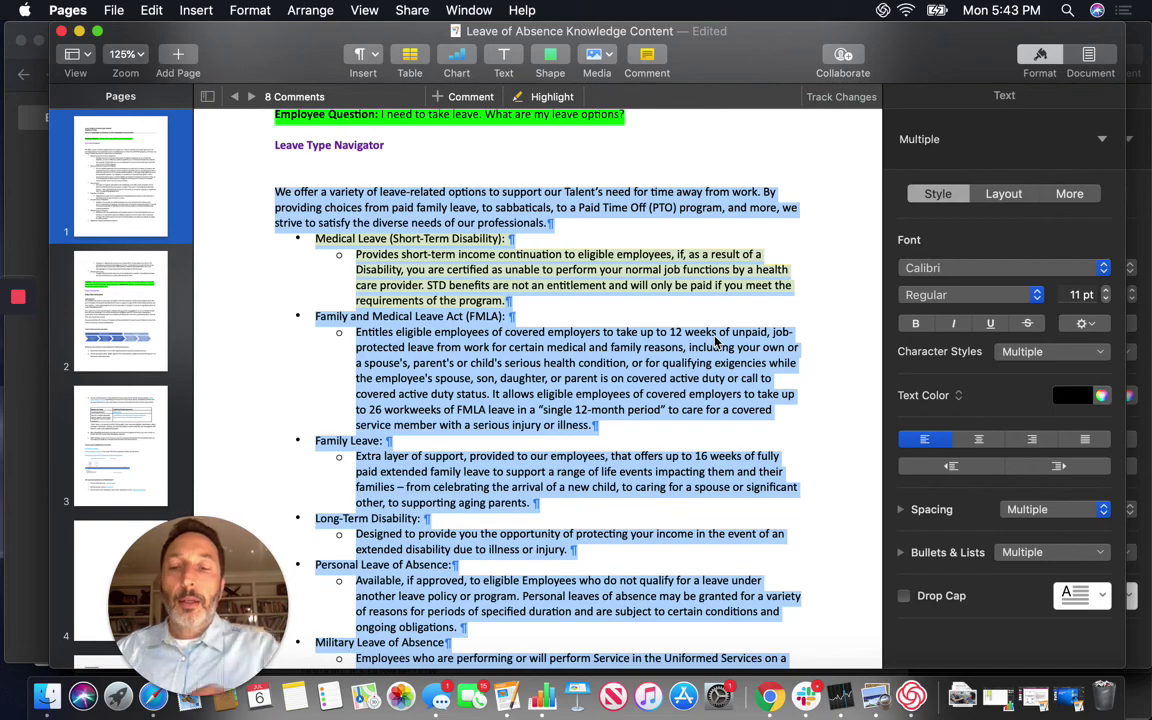
pyautogui.press('super+Tab')
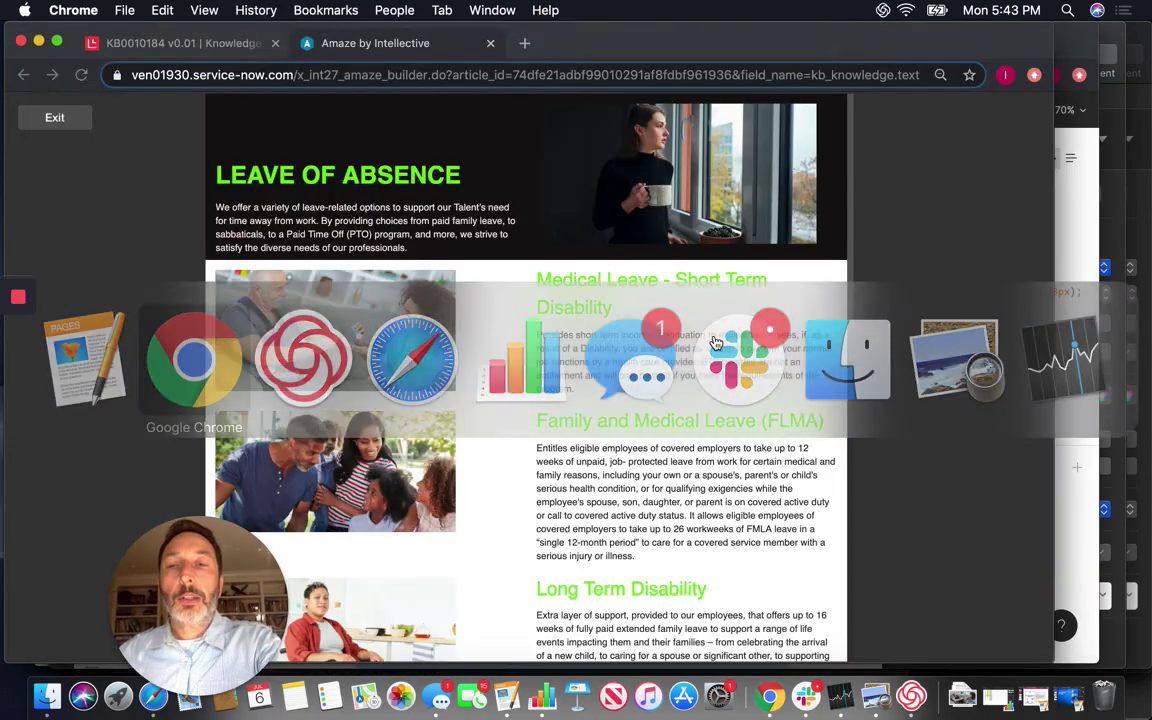